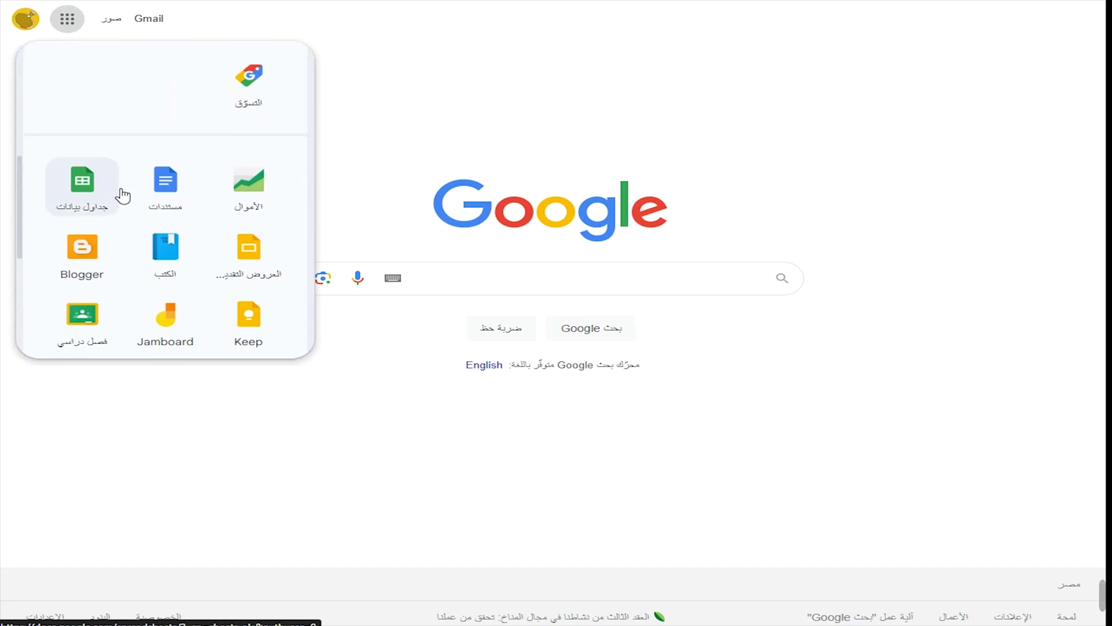
pyautogui.scroll(3, 162, 189)
pyautogui.scroll(-3, 156, 209)
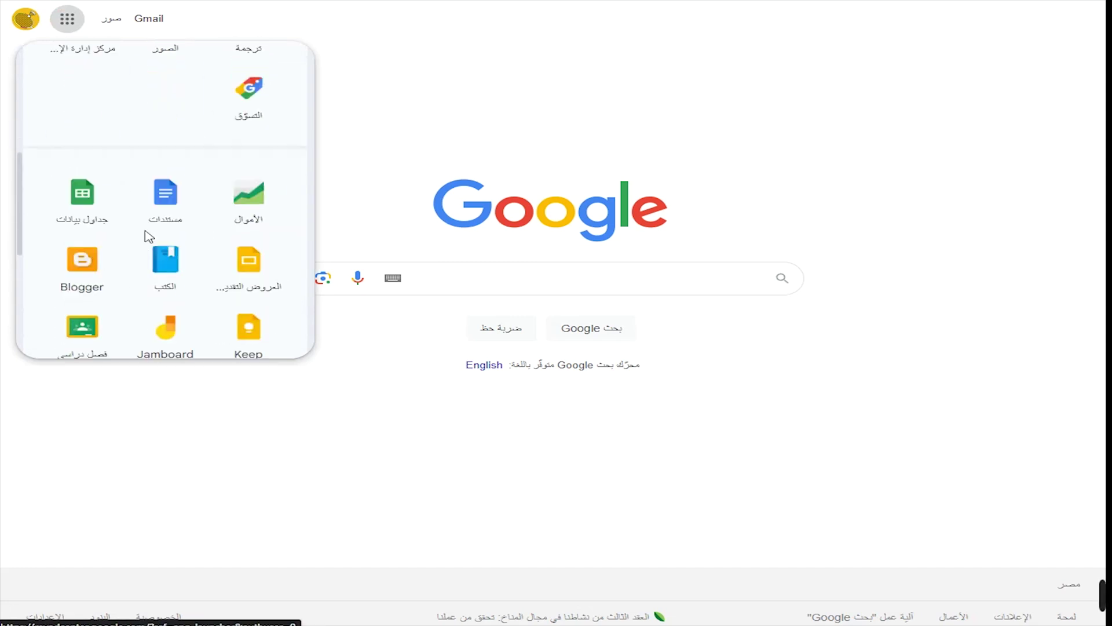
pyautogui.click(331, 133)
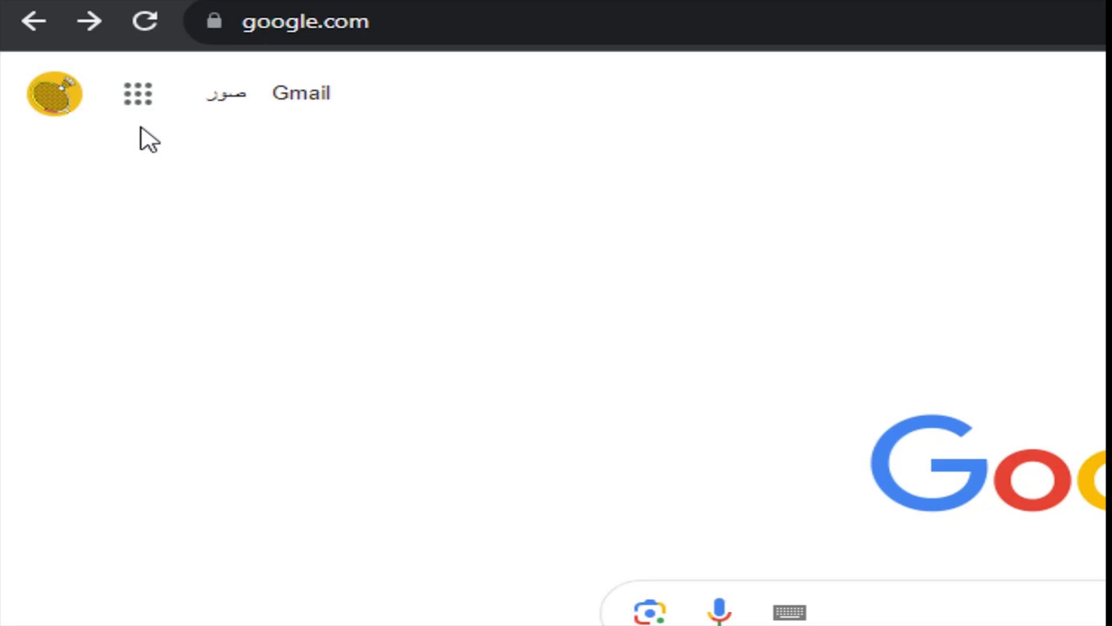
# Open Blogger from the list of Google apps.
pyautogui.press('F4')
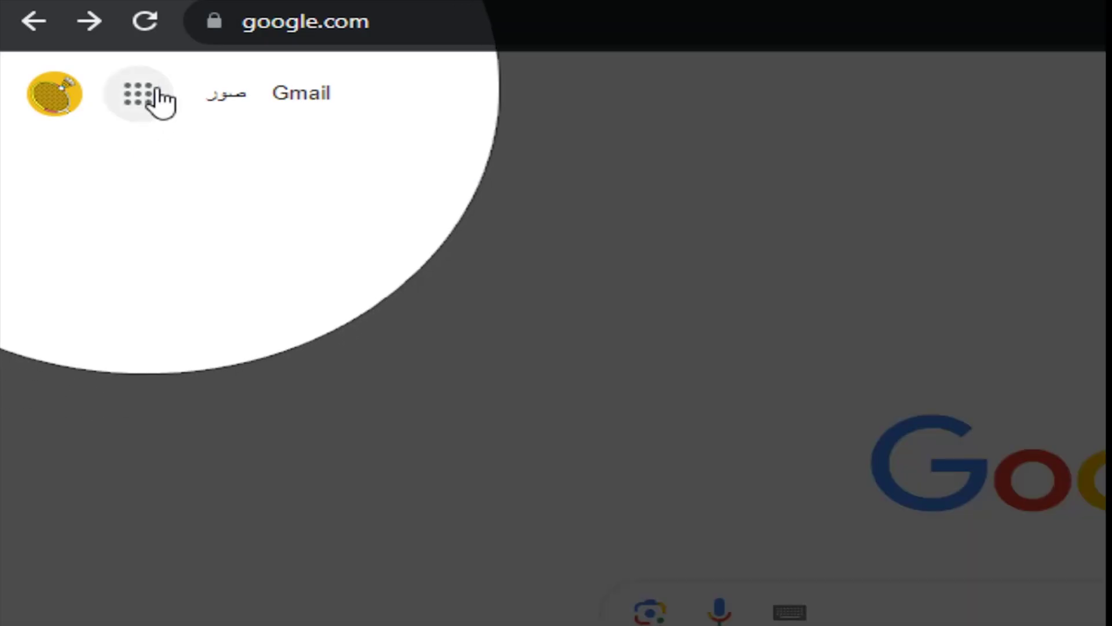
pyautogui.click(142, 96)
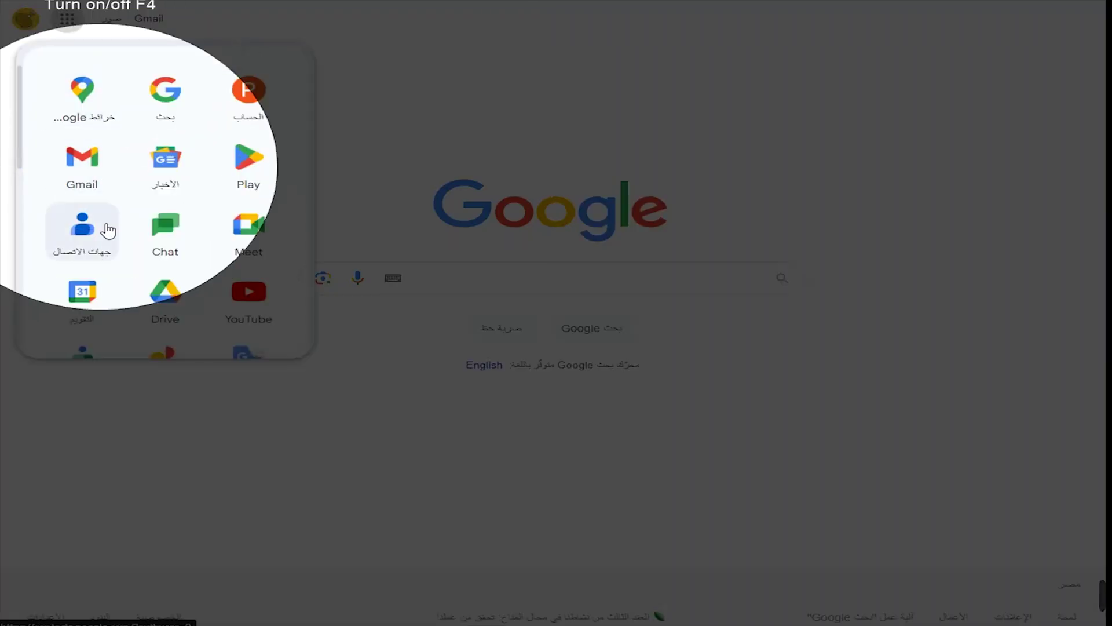
pyautogui.scroll(-5, 108, 231)
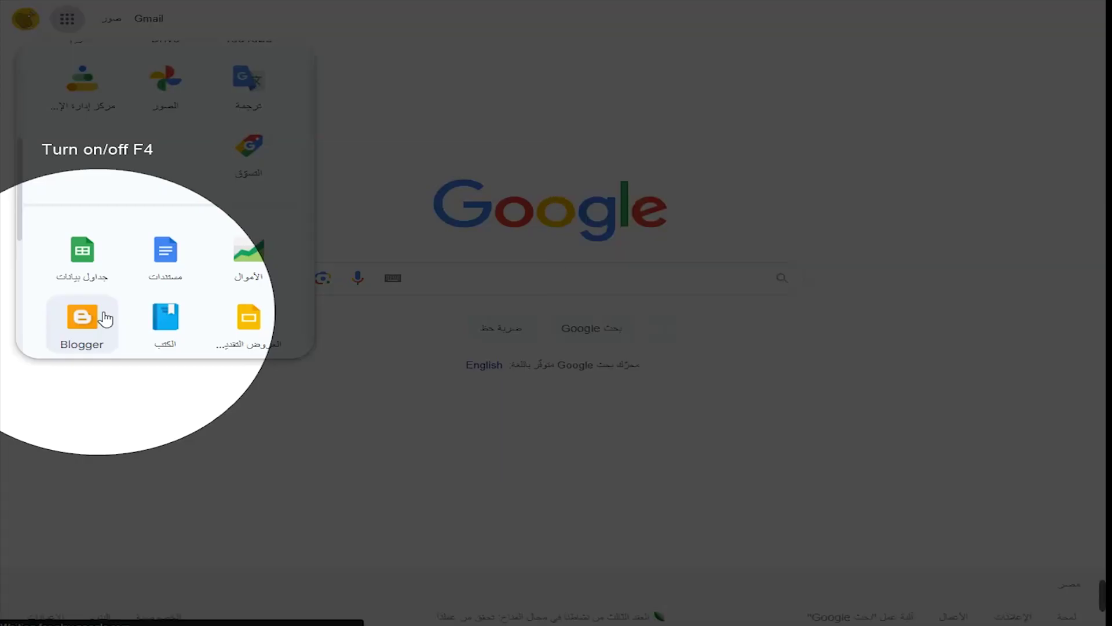
pyautogui.press('F4')
pyautogui.click(197, 311)
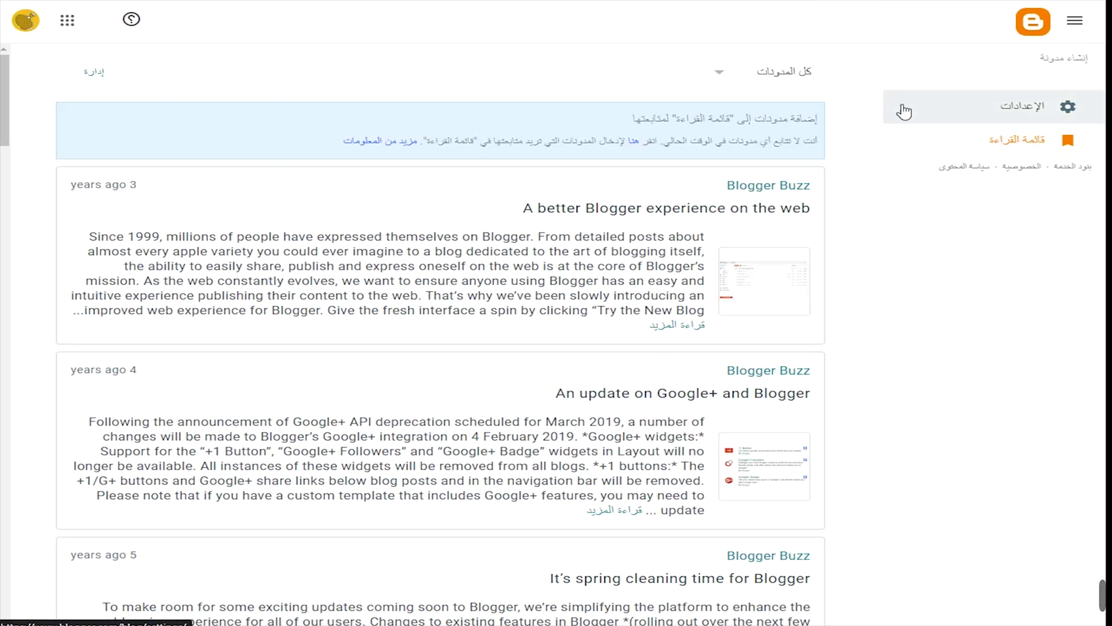
# Start creating a new blog, title it افكار and continue to the URL choice.
pyautogui.click(1063, 58)
pyautogui.click(712, 284)
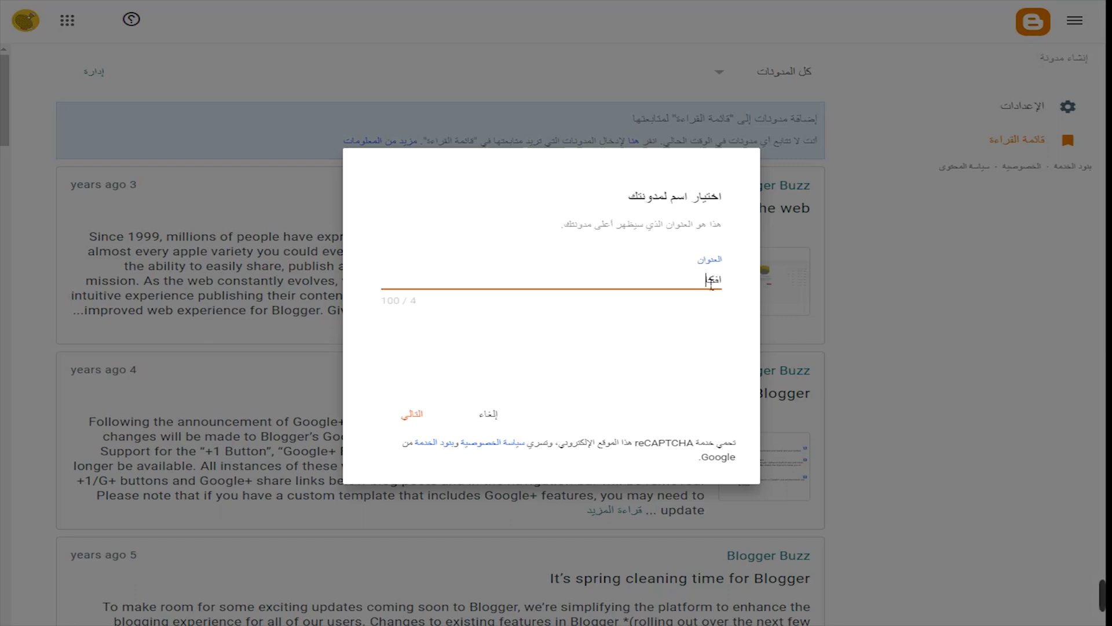
pyautogui.click(414, 413)
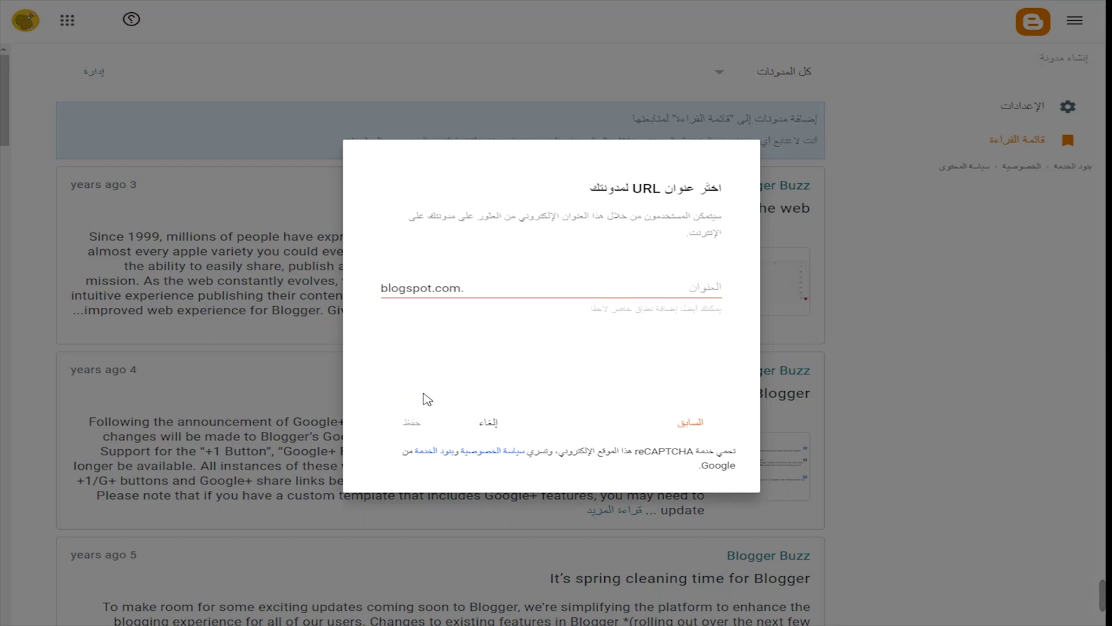
# Set the blog's blogspot.com address to tafir7 and save the new blog.
pyautogui.moveTo(718, 196); pyautogui.dragTo(586, 189)
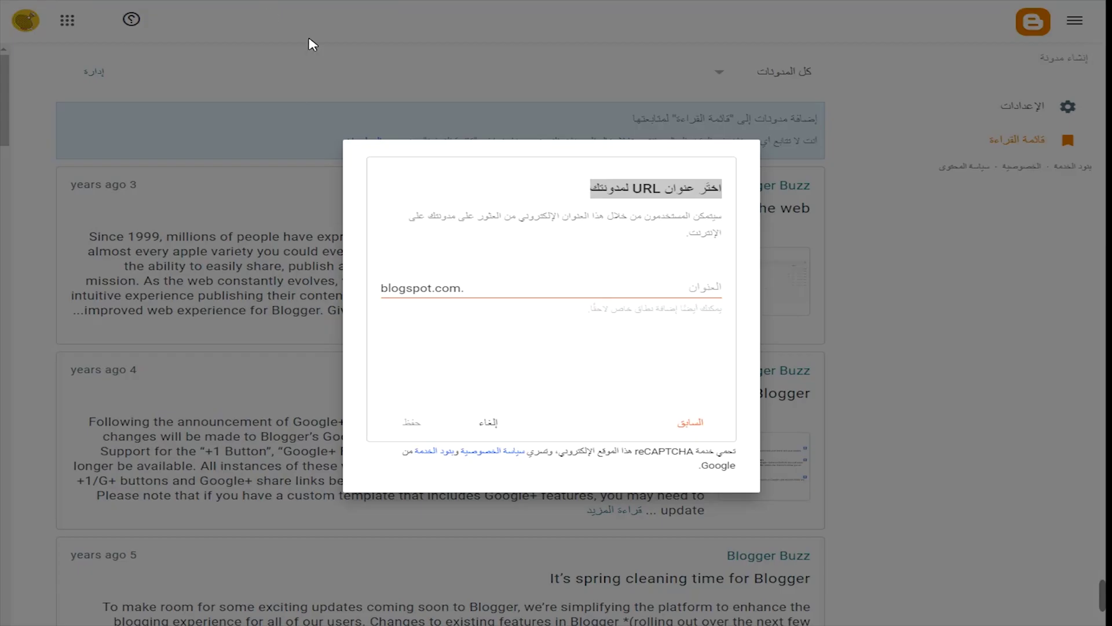
pyautogui.click(395, 288)
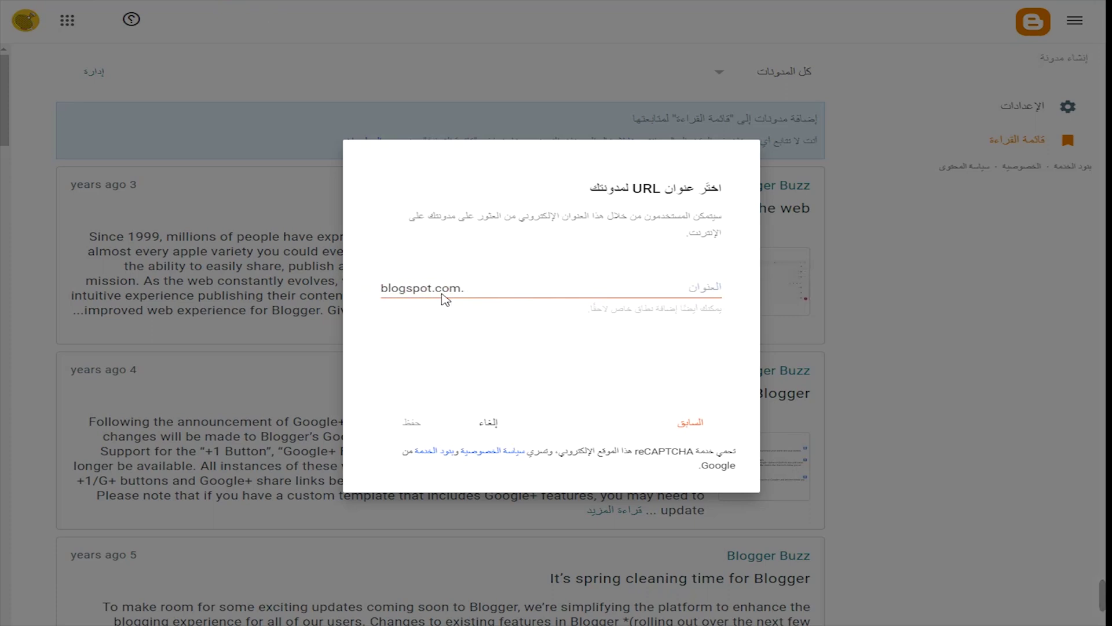
pyautogui.click(589, 291)
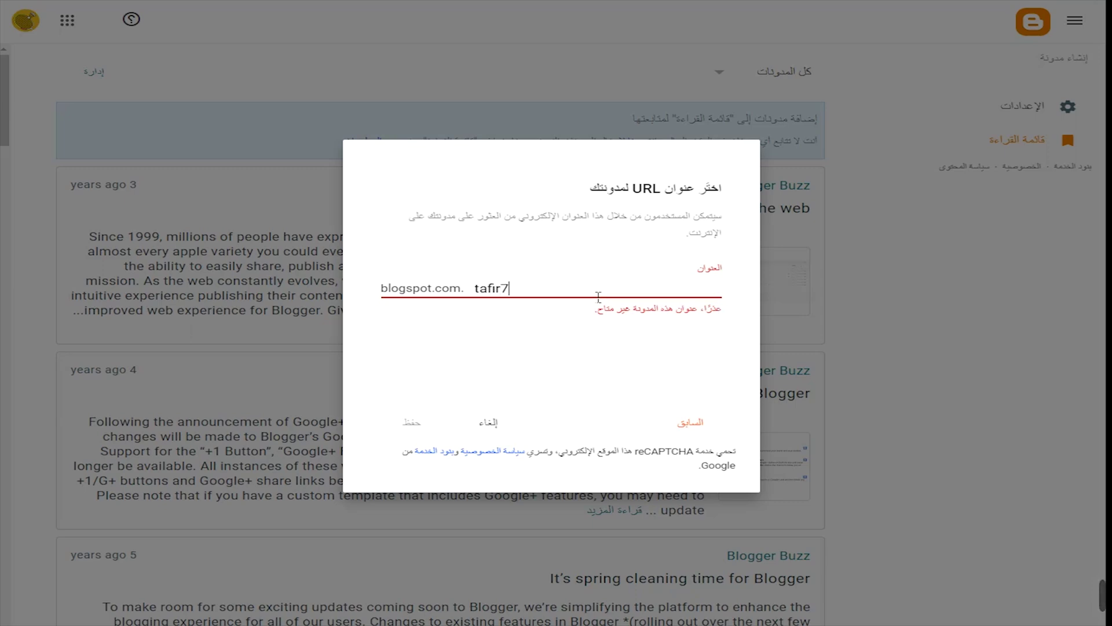
pyautogui.click(598, 296)
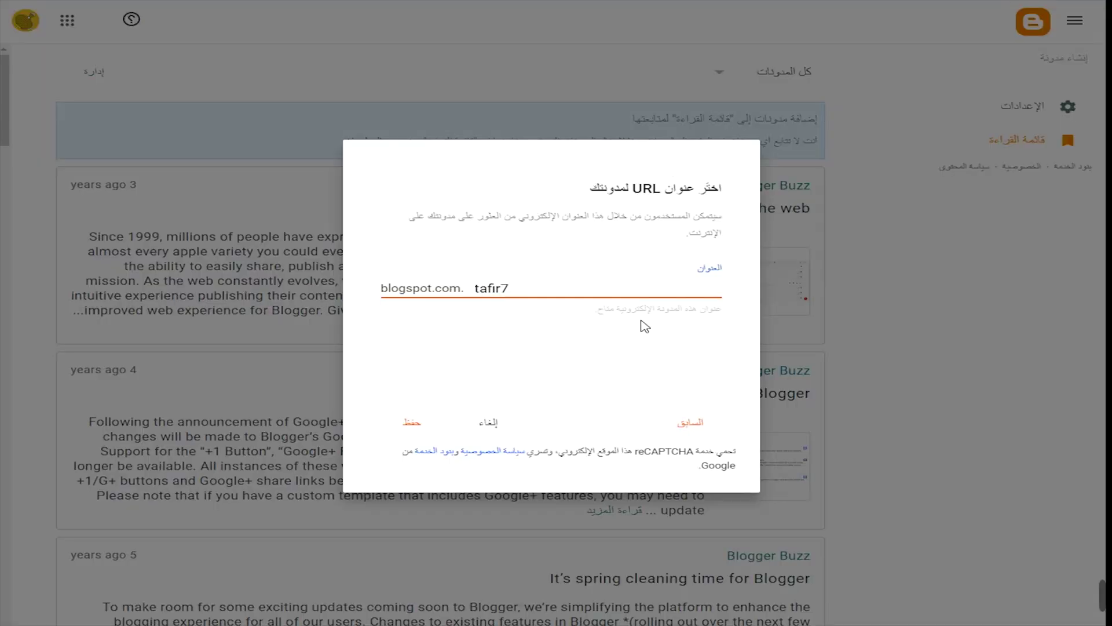
pyautogui.press('BackSpace')
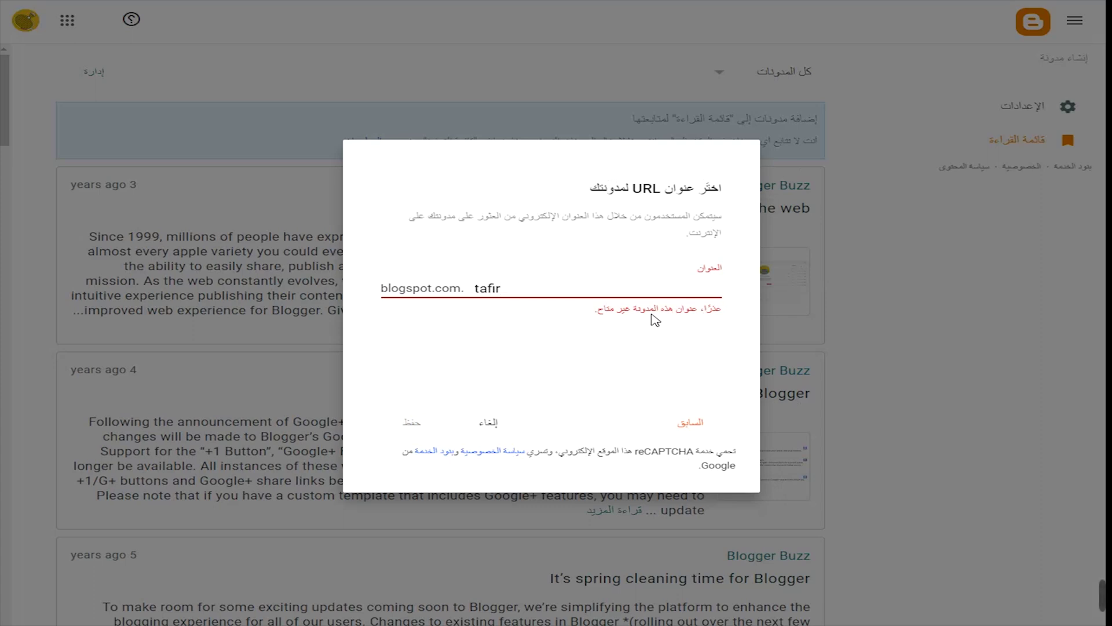
pyautogui.write('4')
pyautogui.press('BackSpace')
pyautogui.write('7')
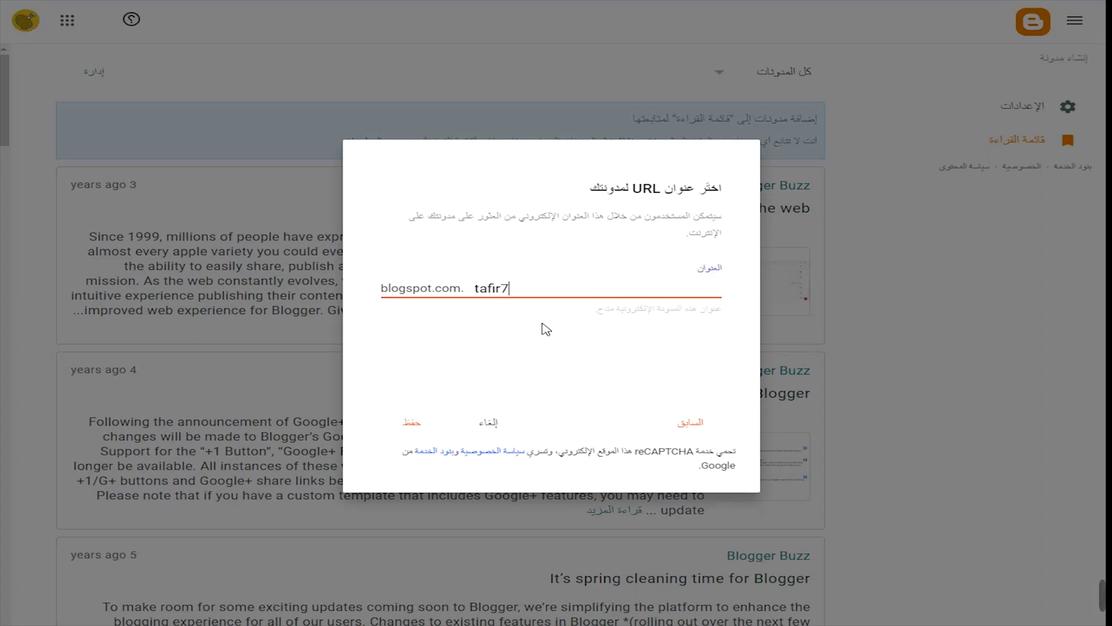
pyautogui.click(413, 425)
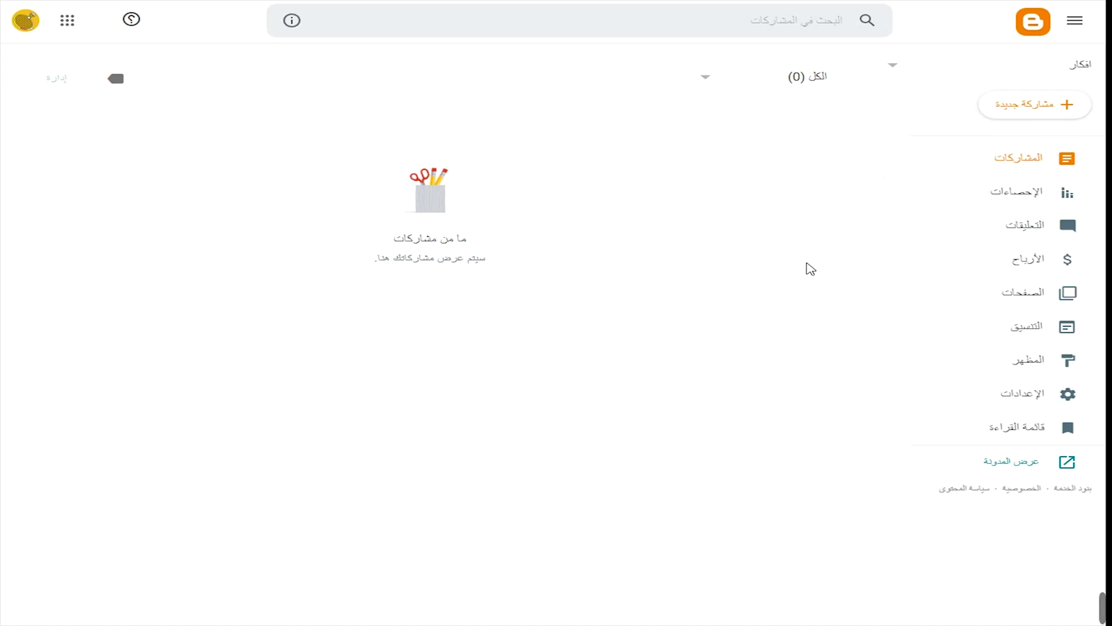
# Start a new post and return to the posts list, leaving the draft blank.
pyautogui.click(1030, 110)
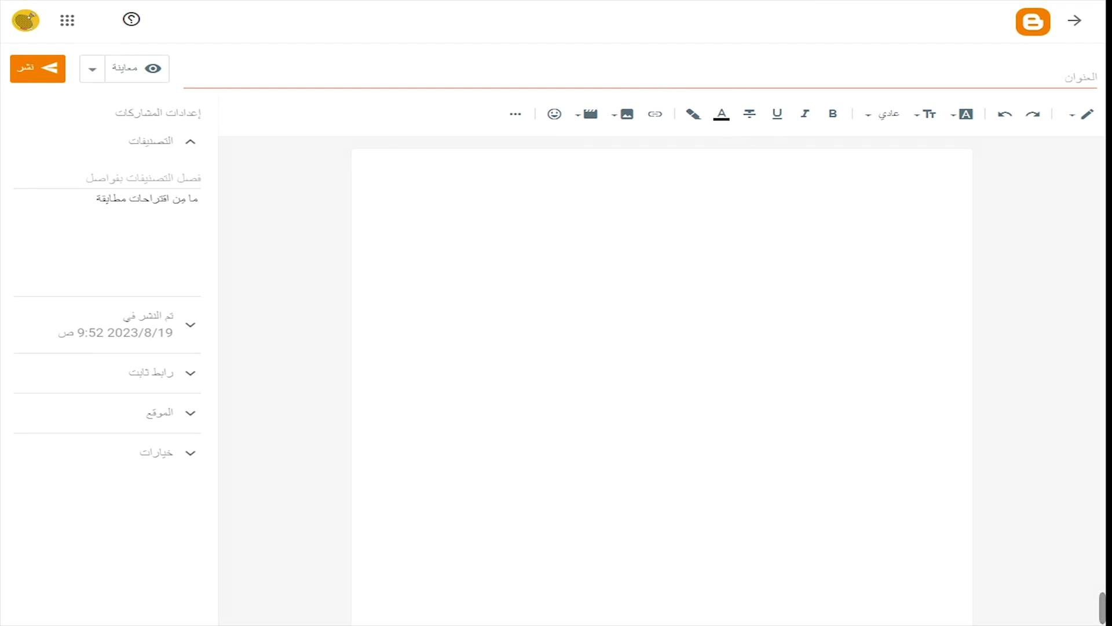
pyautogui.click(1074, 20)
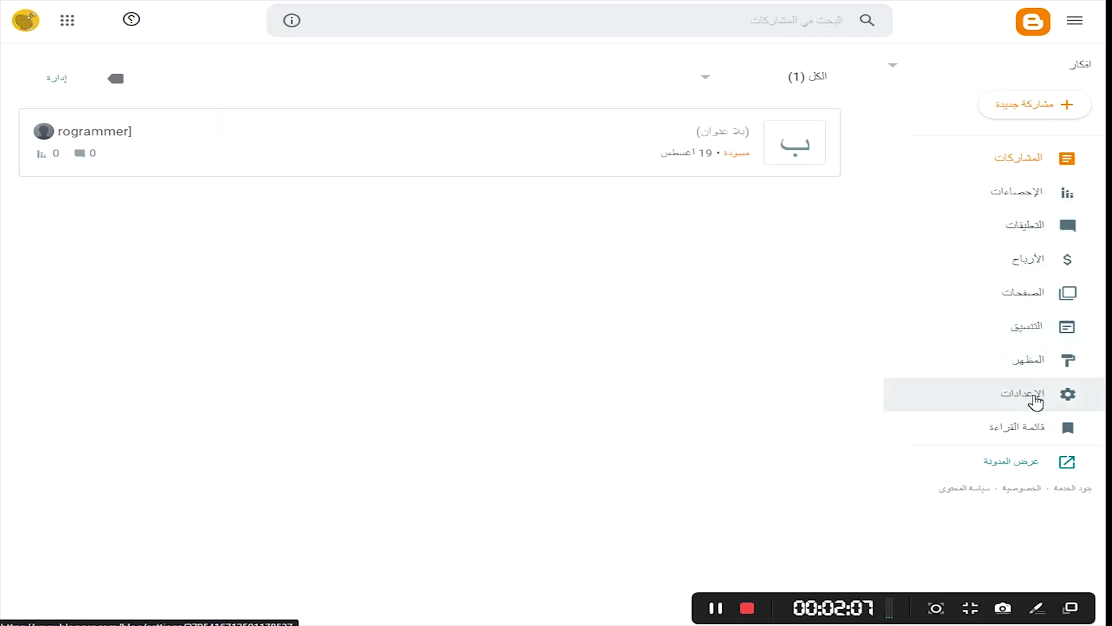
# Open the settings of the existing blog with published posts and look through them for the publishing section.
pyautogui.moveTo(666, 148)
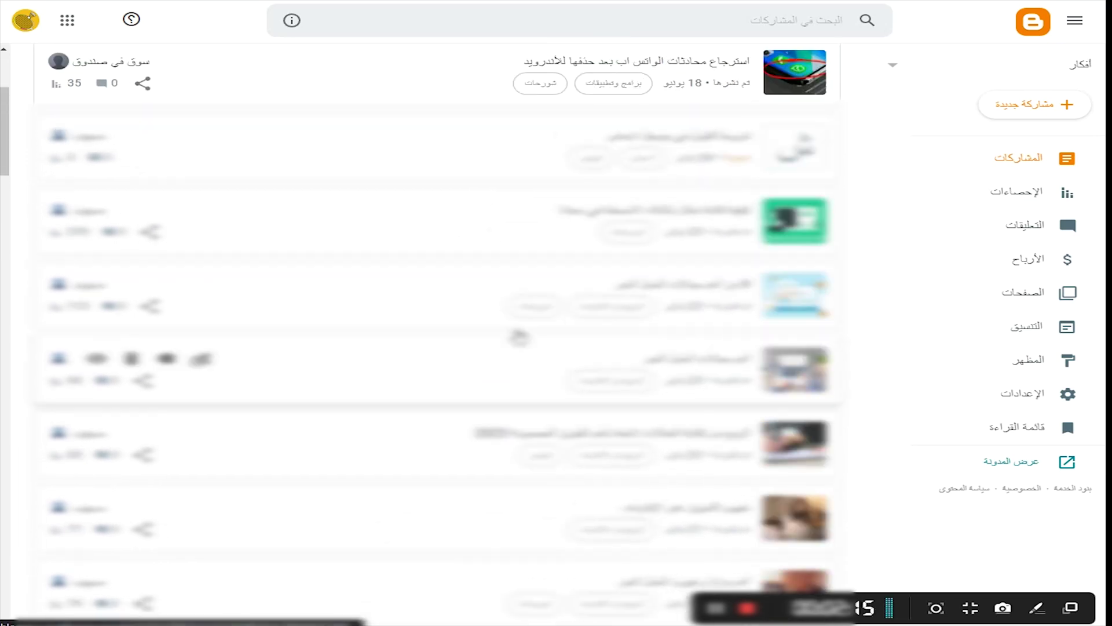
pyautogui.scroll(4, 519, 336)
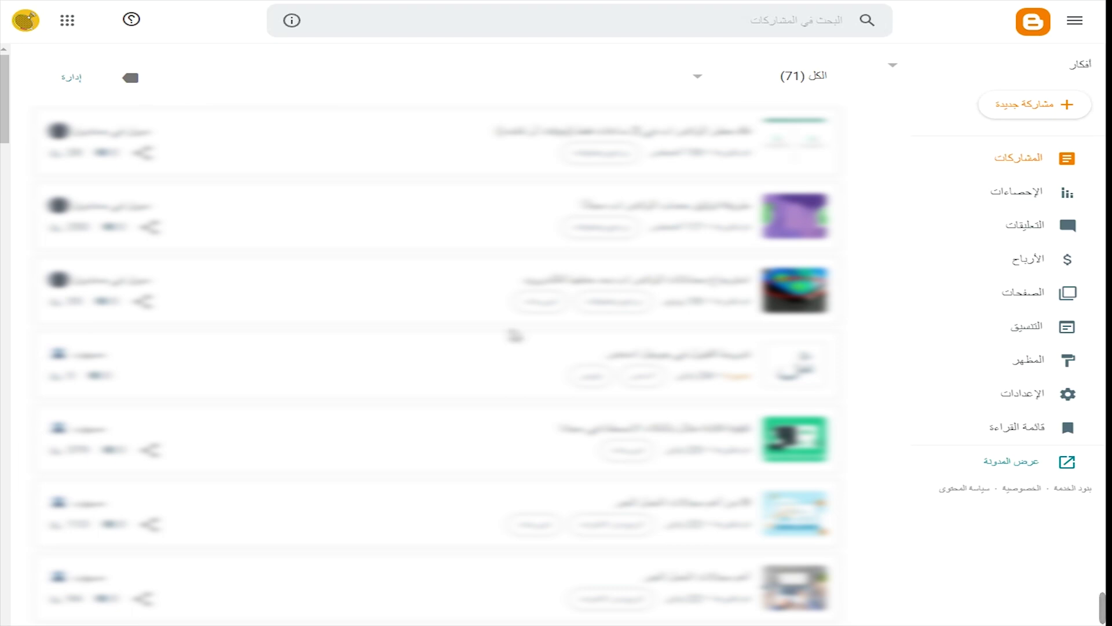
pyautogui.click(927, 404)
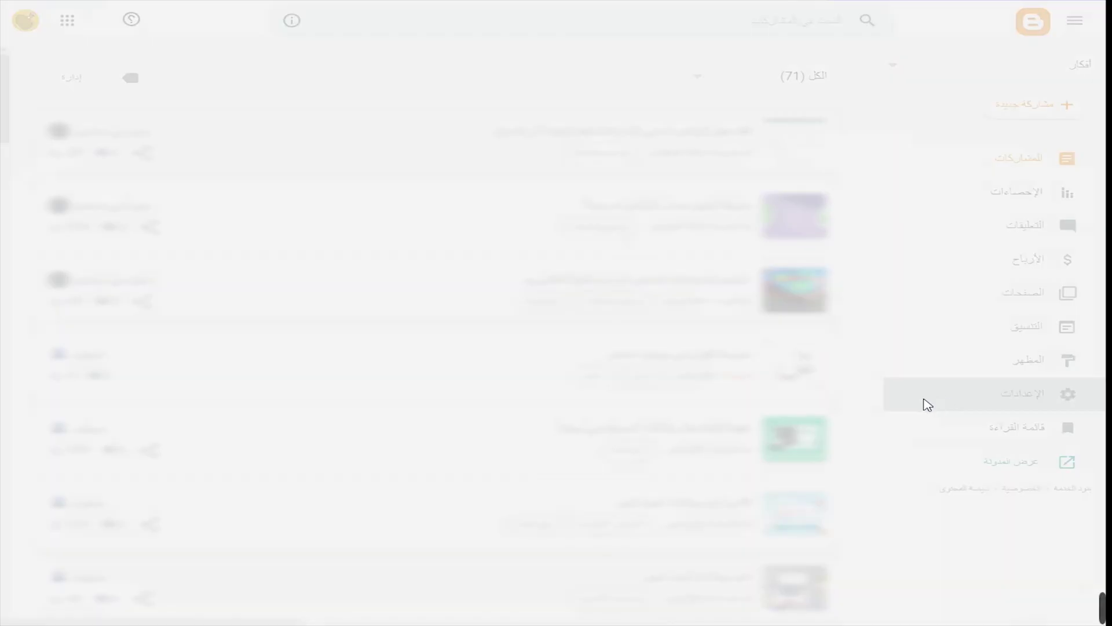
pyautogui.scroll(-10, 777, 350)
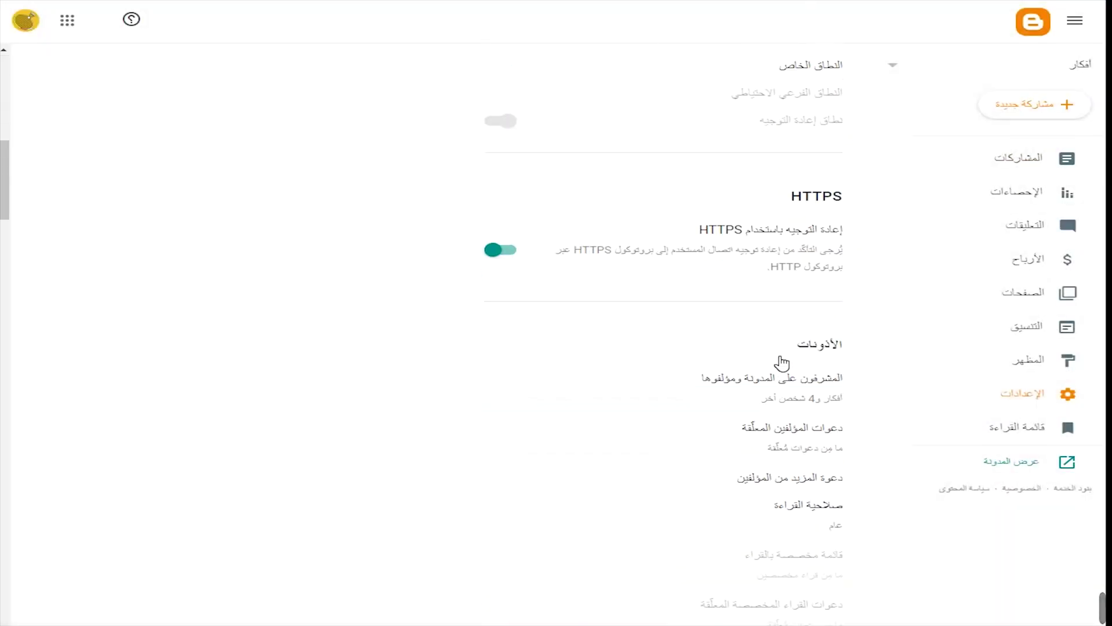
pyautogui.scroll(-7, 781, 363)
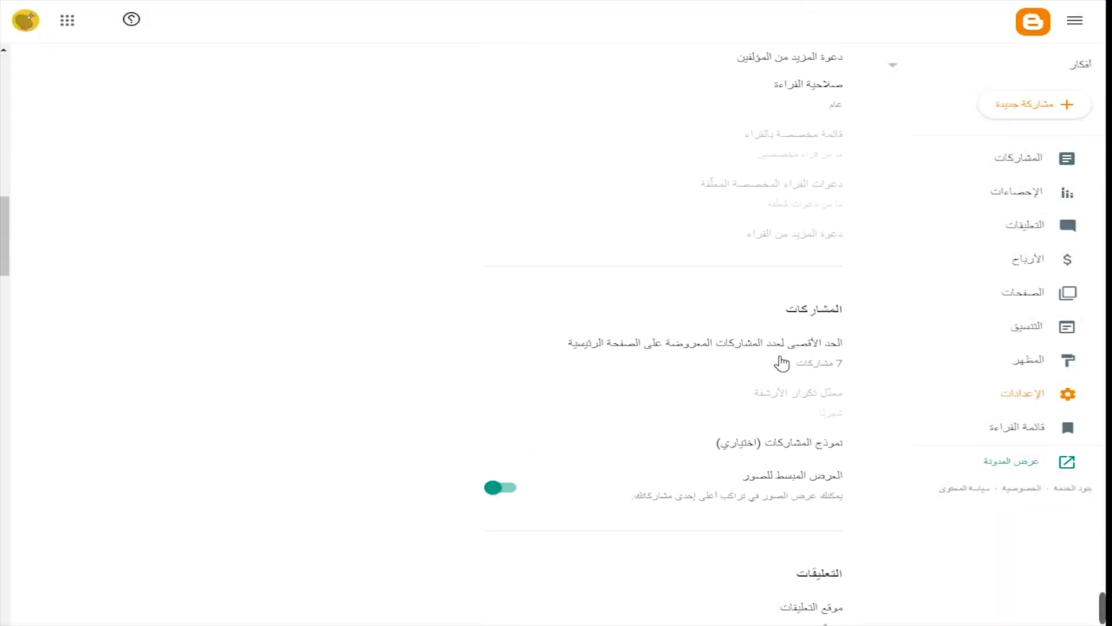
pyautogui.scroll(-10, 781, 363)
pyautogui.scroll(20, 778, 362)
pyautogui.scroll(-1, 832, 404)
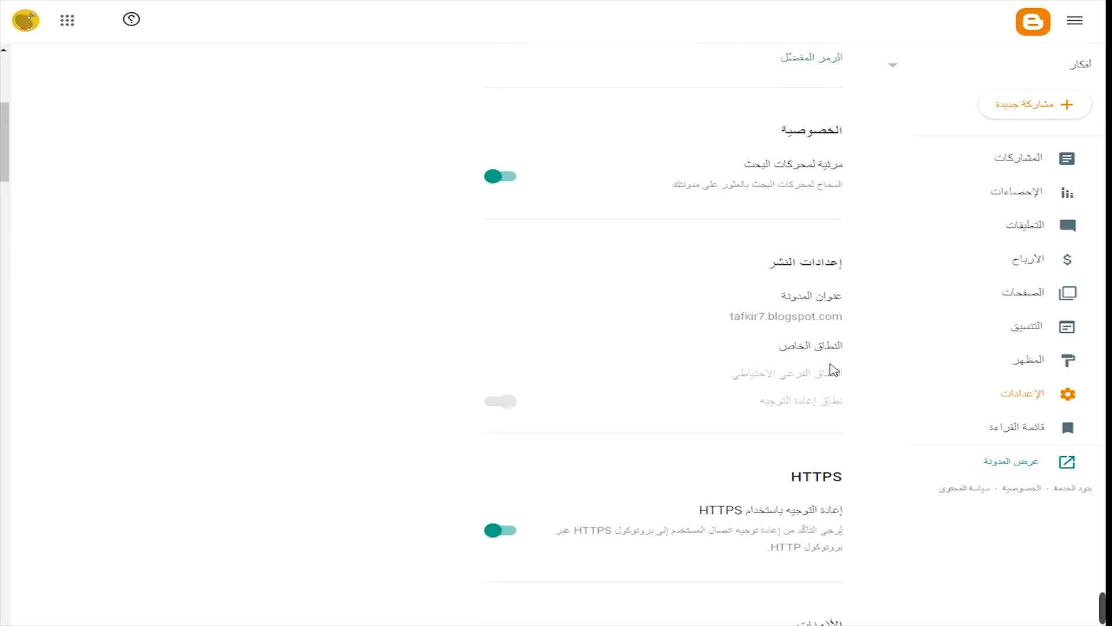
# Examine the blog address in the publishing settings and open the custom domain entry.
pyautogui.press('F4')
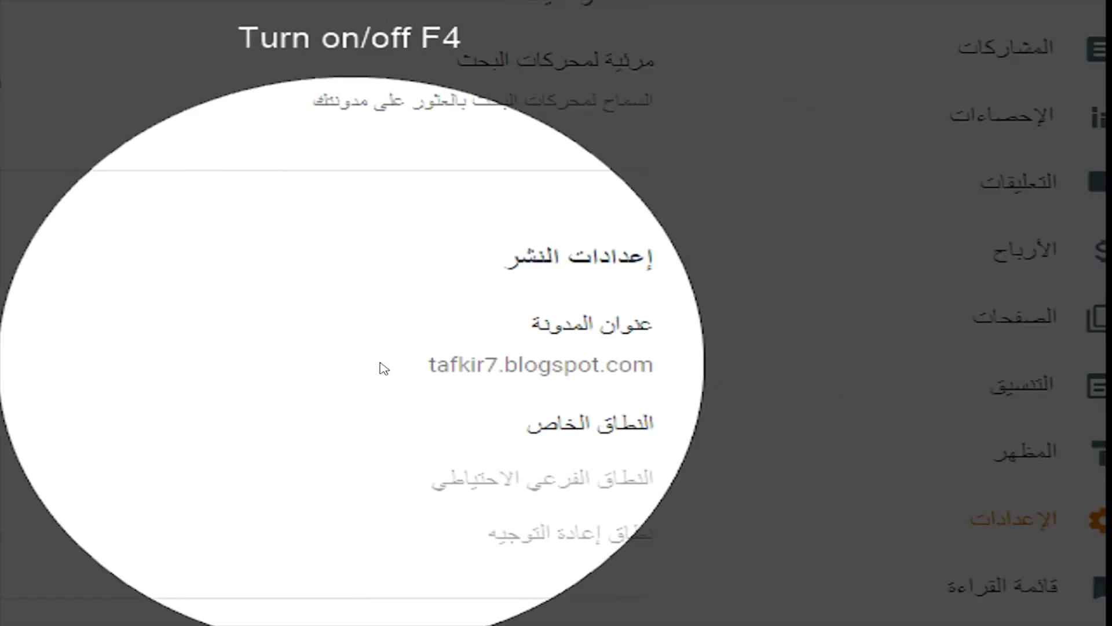
pyautogui.press('F4')
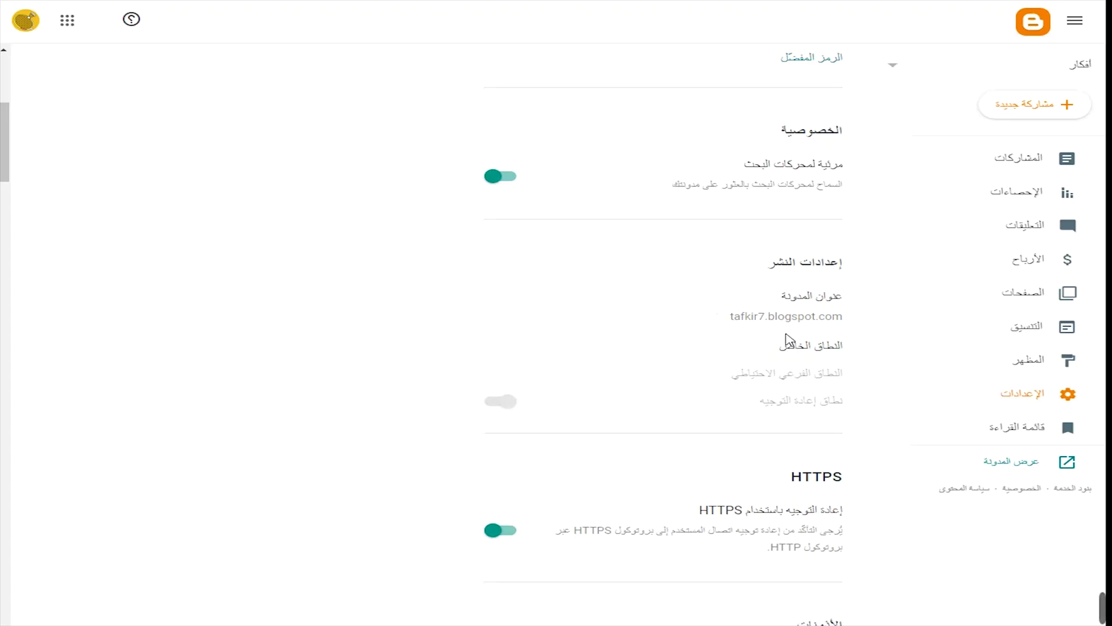
pyautogui.press('F4')
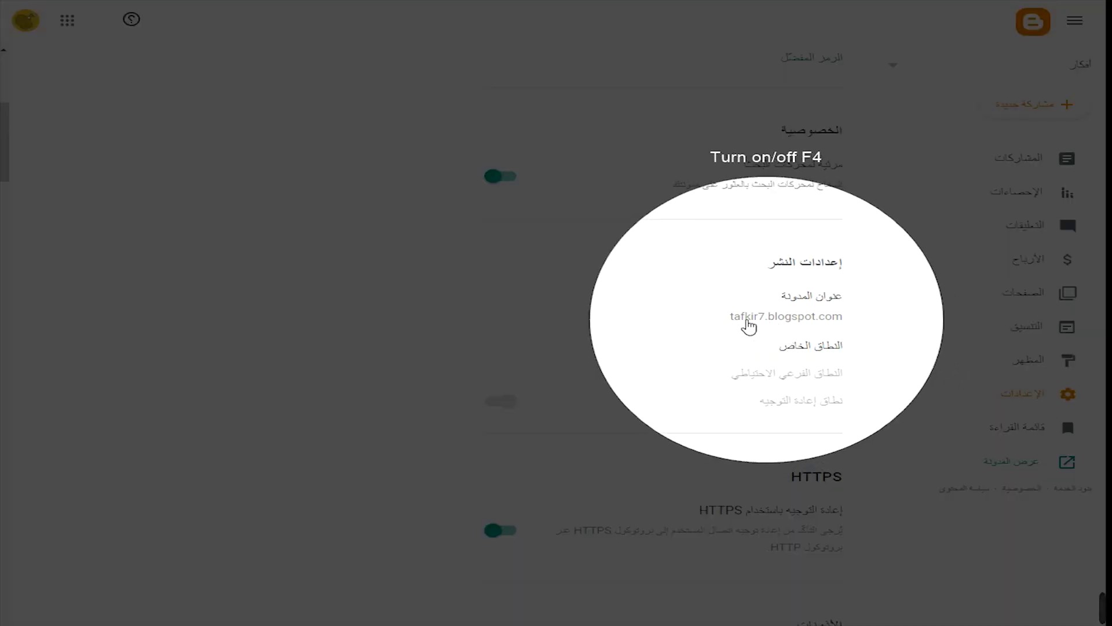
pyautogui.press('F4')
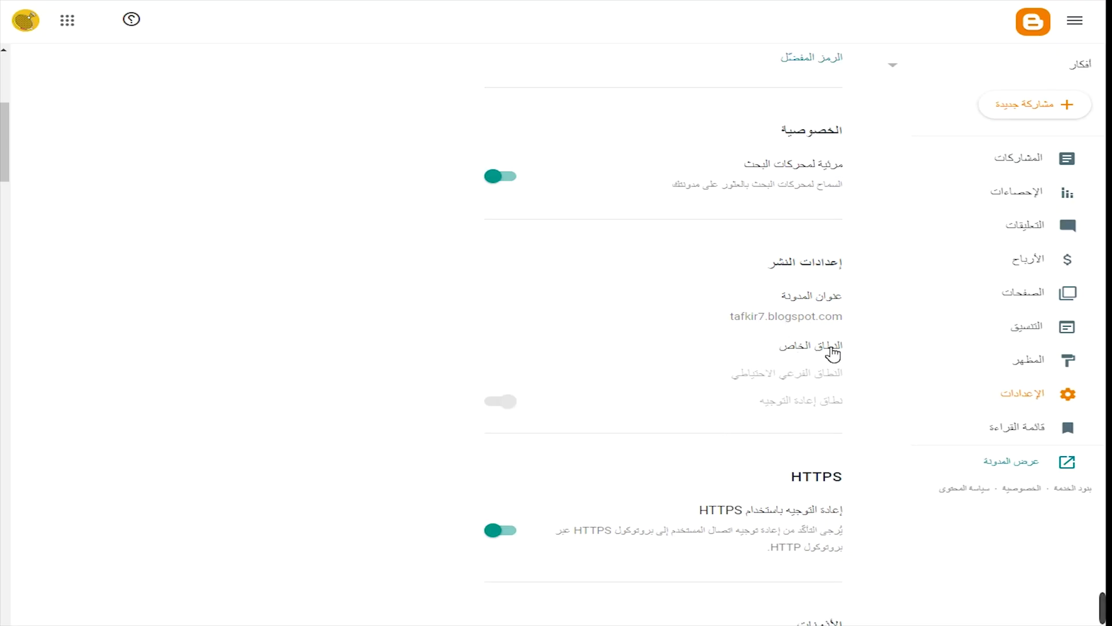
pyautogui.click(833, 352)
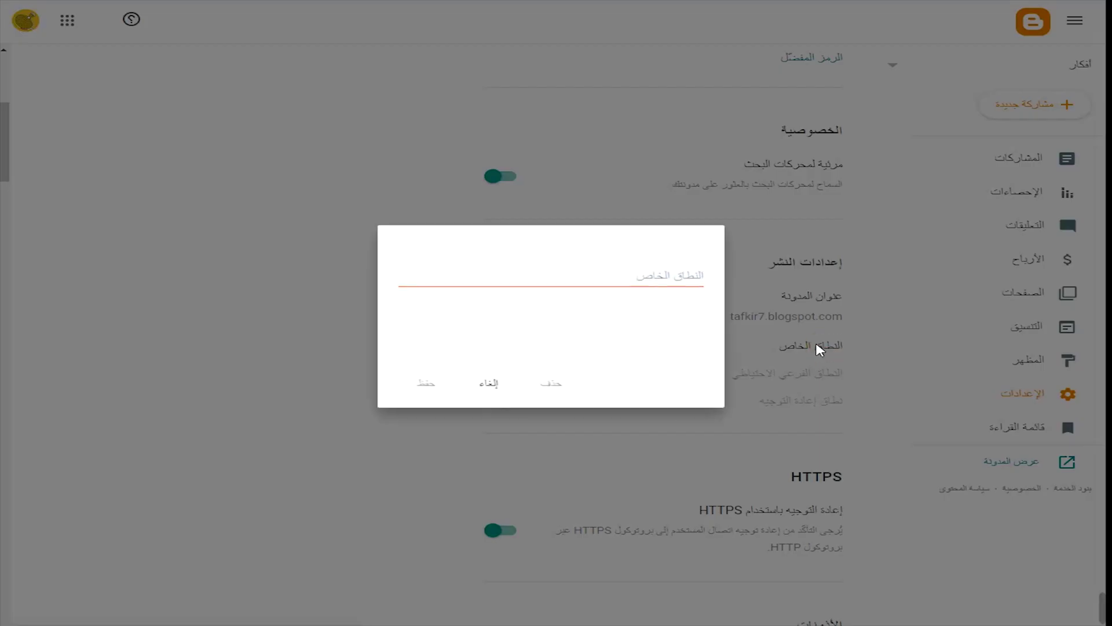
pyautogui.click(668, 277)
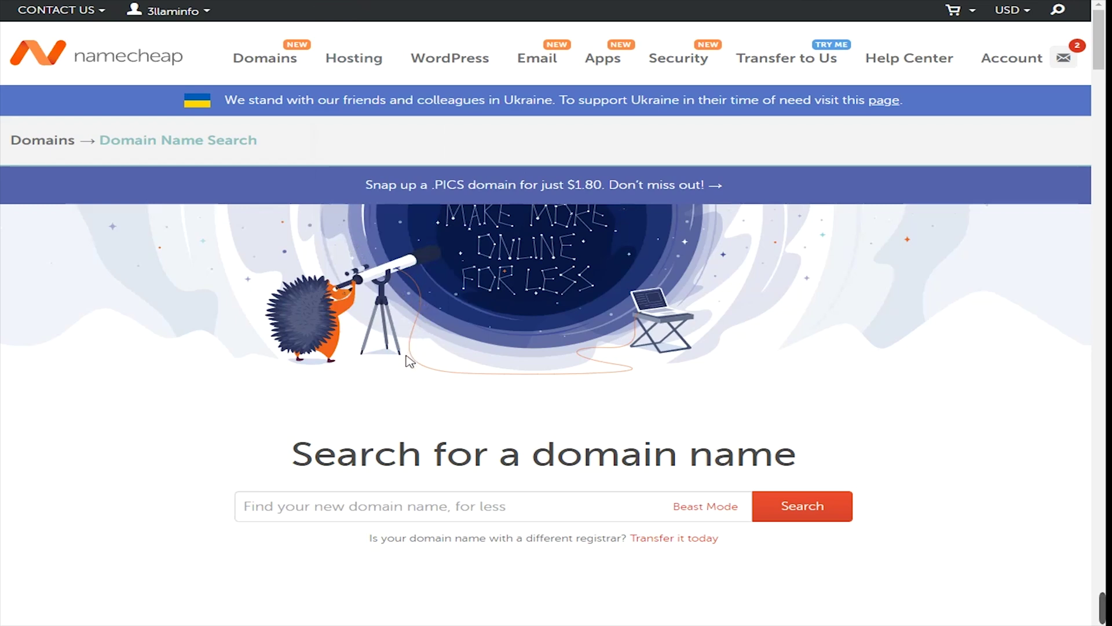
# Switch to Namecheap, search for the domain name 2fkar and highlight the name in the main result.
pyautogui.scroll(-1, 350, 512)
pyautogui.click(377, 435)
pyautogui.write('2')
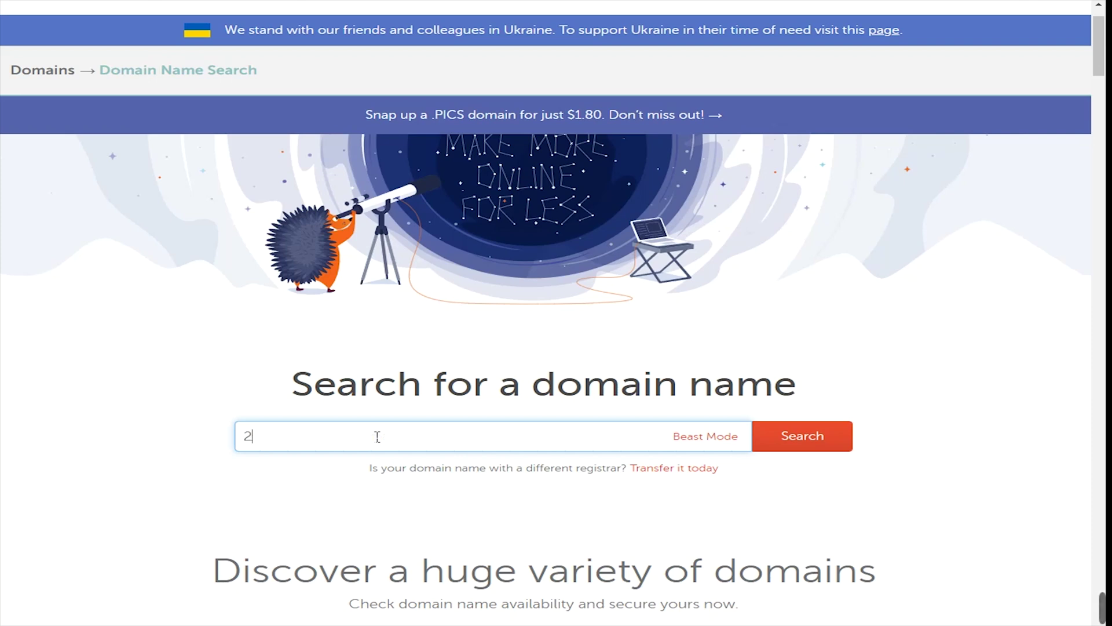
pyautogui.write('fkar')
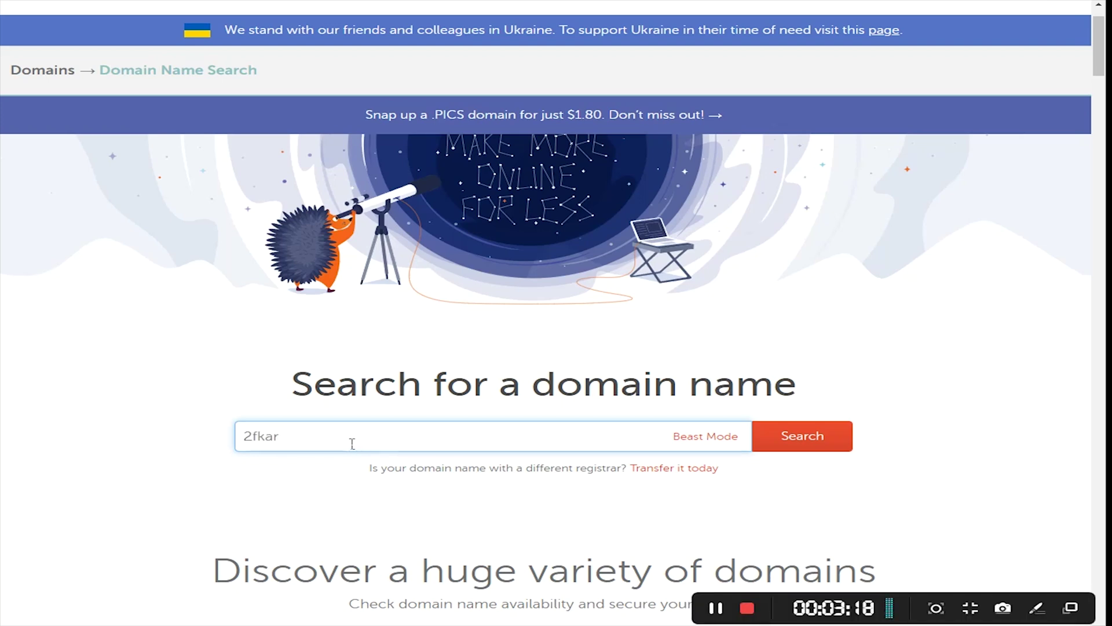
pyautogui.doubleClick(280, 444)
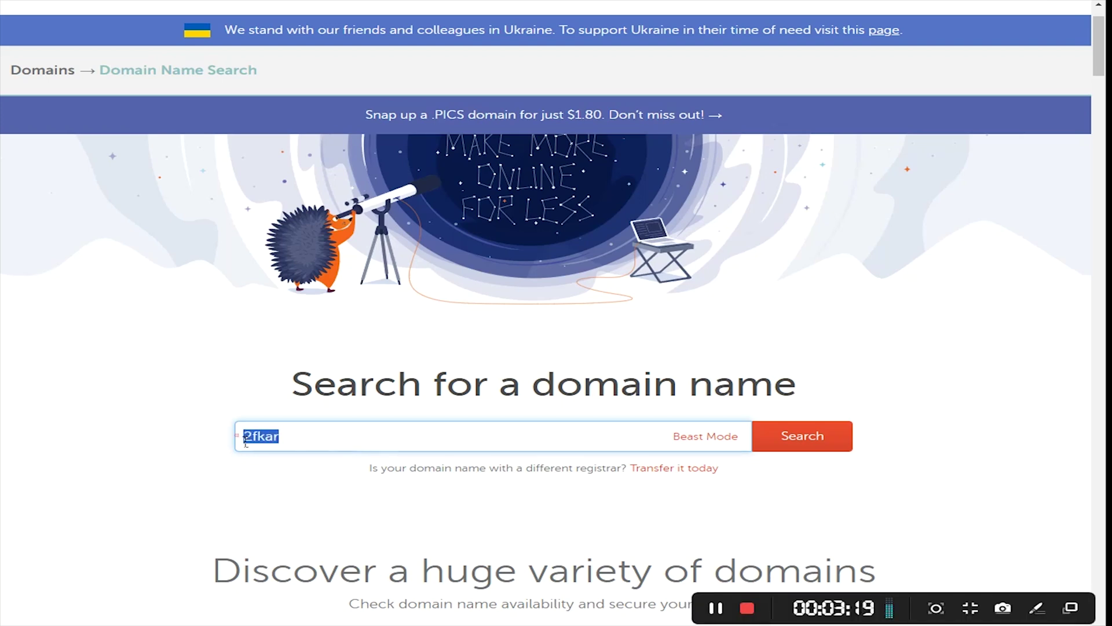
pyautogui.click(294, 447)
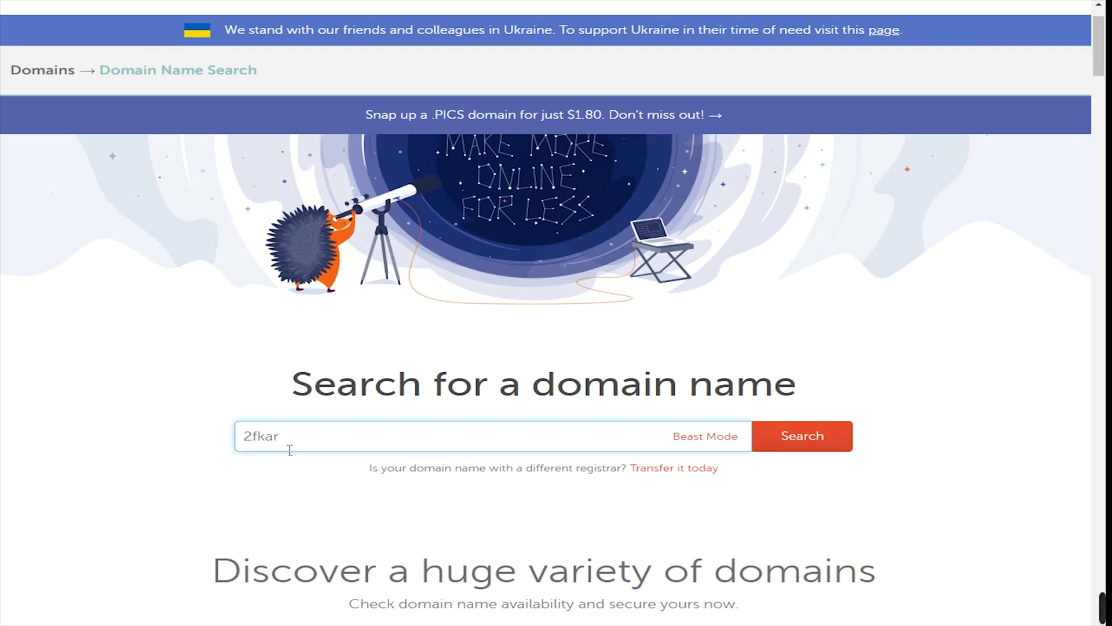
pyautogui.click(821, 443)
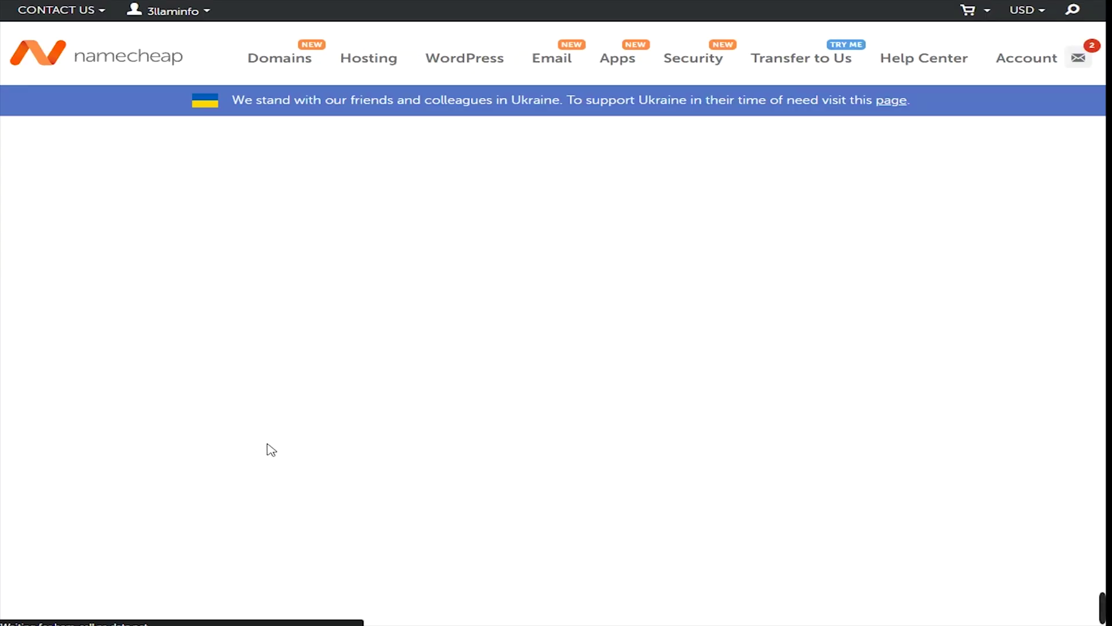
pyautogui.doubleClick(185, 242)
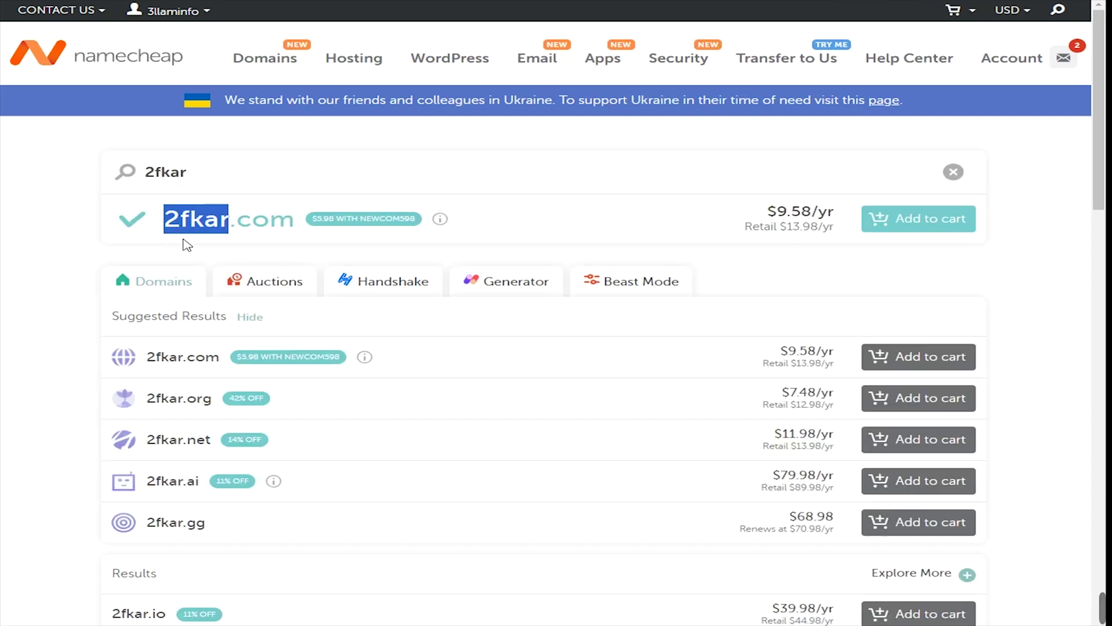
# Add the 2fkar.com domain to the cart and open the shopping cart.
pyautogui.moveTo(165, 232)
pyautogui.mouseDown()
pyautogui.moveTo(282, 238)
pyautogui.moveTo(167, 229)
pyautogui.mouseUp()
pyautogui.click(921, 225)
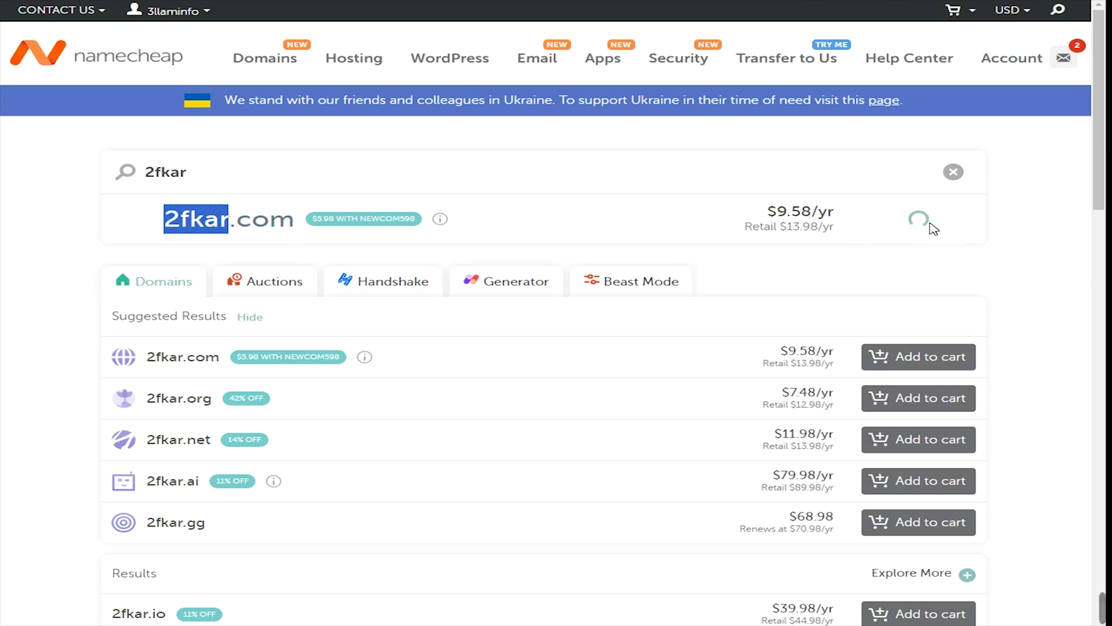
pyautogui.moveTo(951, 22)
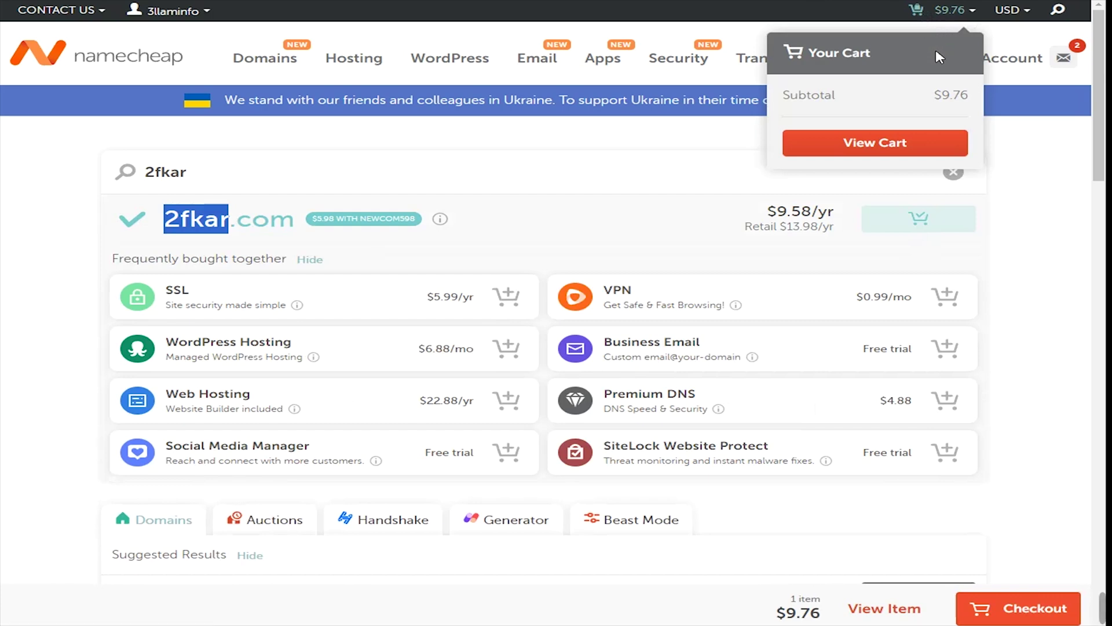
pyautogui.click(874, 150)
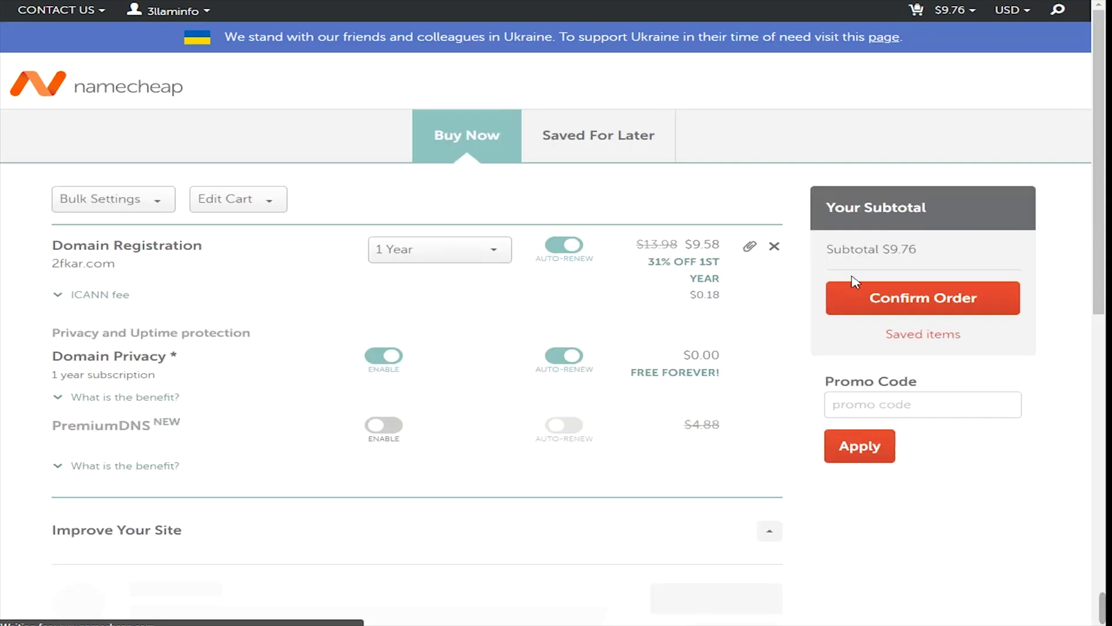
# Examine the cart's domain registration, first-year discount and free domain privacy lines.
pyautogui.tripleClick(62, 262)
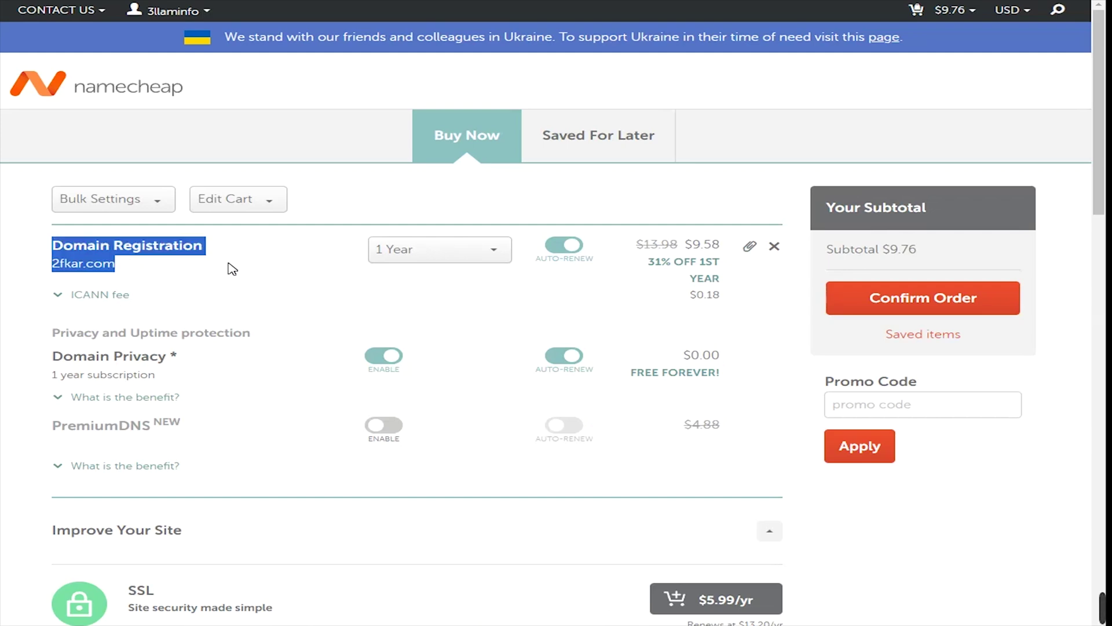
pyautogui.moveTo(669, 266); pyautogui.dragTo(648, 263)
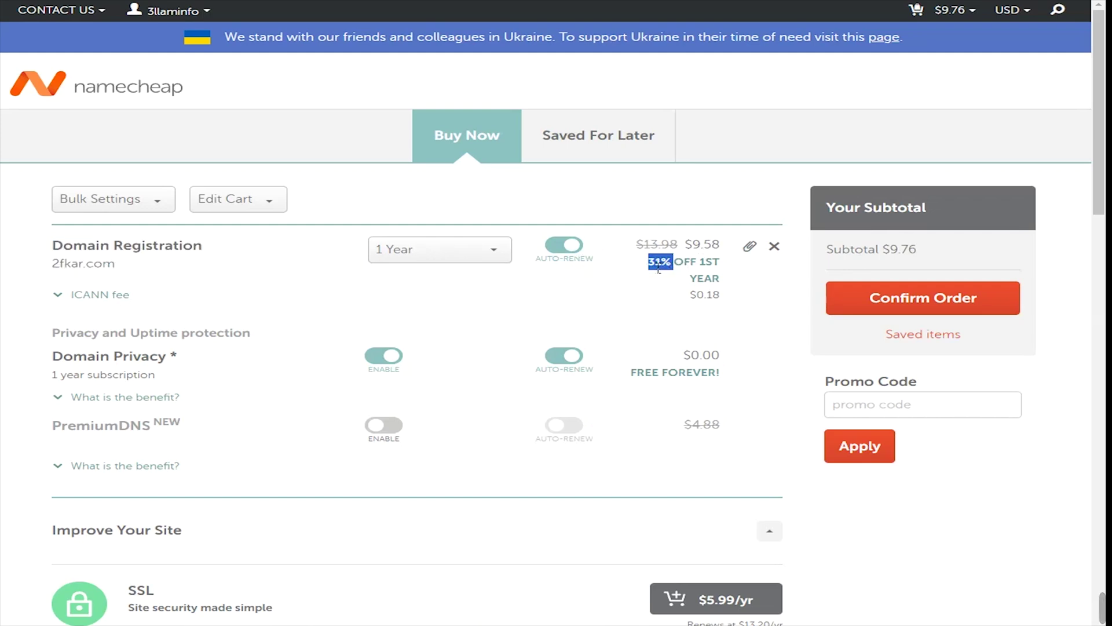
pyautogui.moveTo(51, 268); pyautogui.dragTo(122, 270)
pyautogui.moveTo(51, 355); pyautogui.dragTo(168, 359)
pyautogui.moveTo(722, 371); pyautogui.dragTo(628, 373)
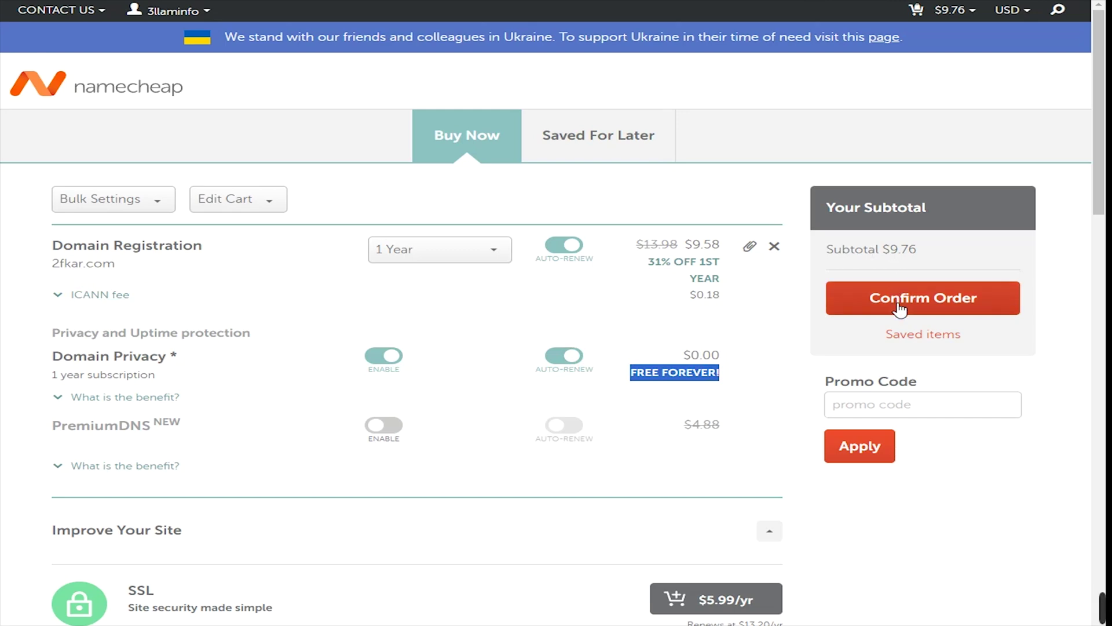
# Check the SSL offer and the https prefix in the page address, and add the SSL certificate to the cart.
pyautogui.scroll(-1, 126, 514)
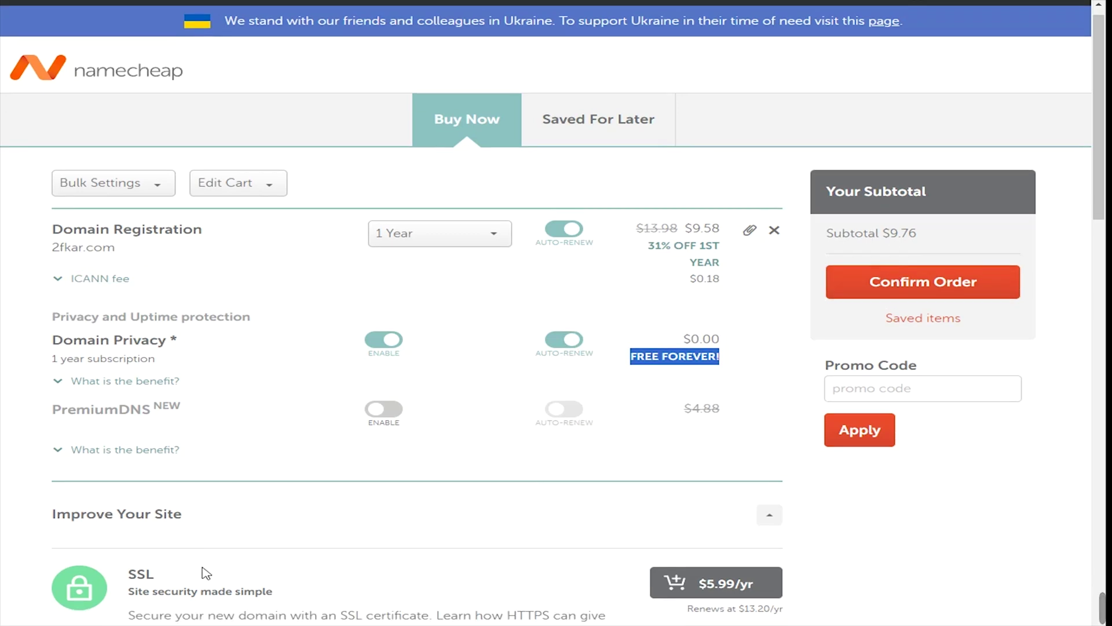
pyautogui.moveTo(177, 523); pyautogui.dragTo(138, 520)
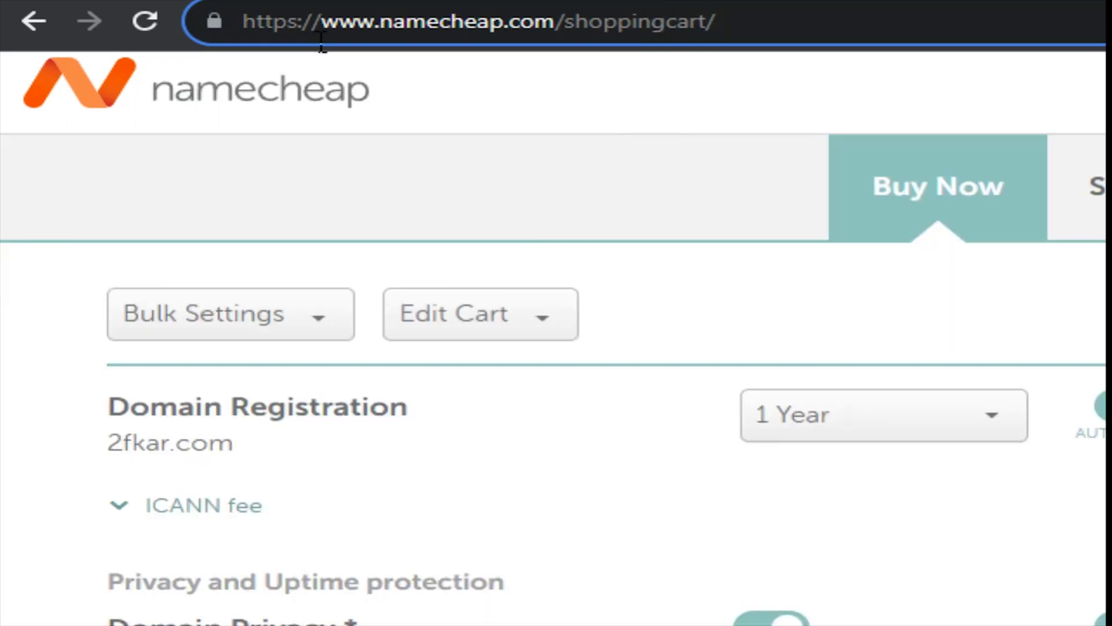
pyautogui.moveTo(297, 26); pyautogui.dragTo(247, 32)
pyautogui.click(288, 29)
pyautogui.moveTo(299, 26); pyautogui.dragTo(291, 33)
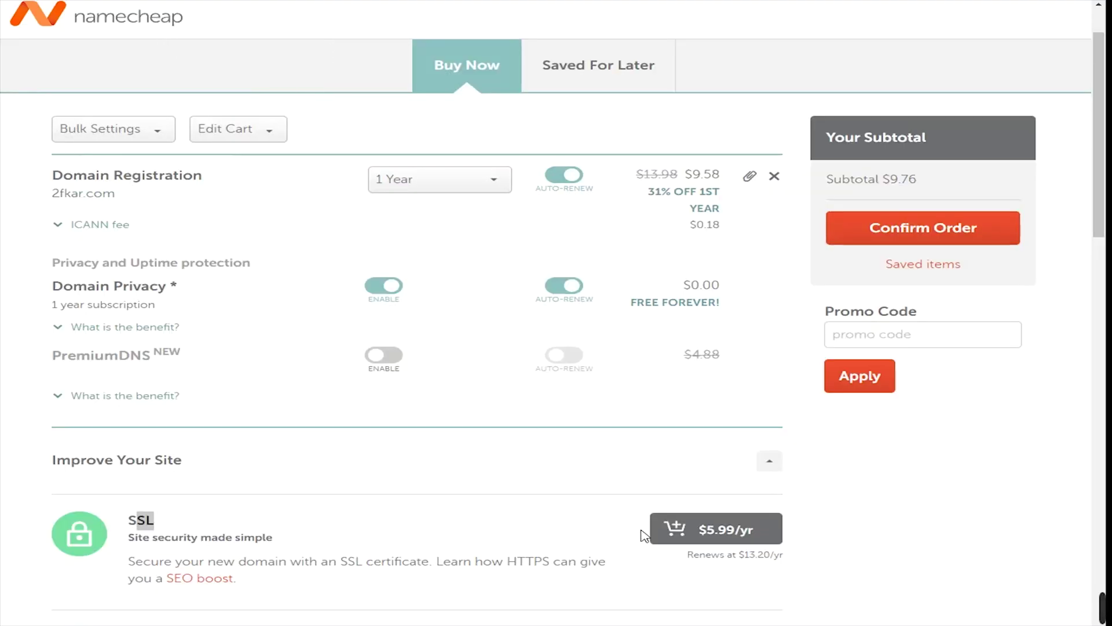
pyautogui.click(734, 525)
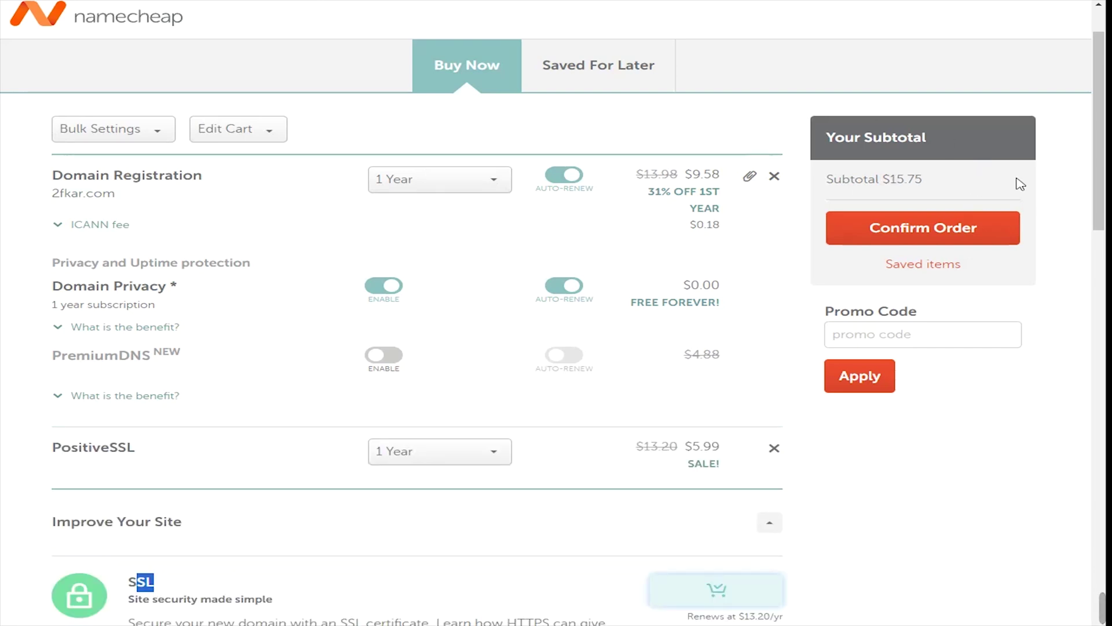
# Check the cart's subtotal and promo code field, leave the promo code empty and confirm the order.
pyautogui.moveTo(922, 184); pyautogui.dragTo(894, 184)
pyautogui.click(925, 182)
pyautogui.moveTo(930, 313); pyautogui.dragTo(834, 311)
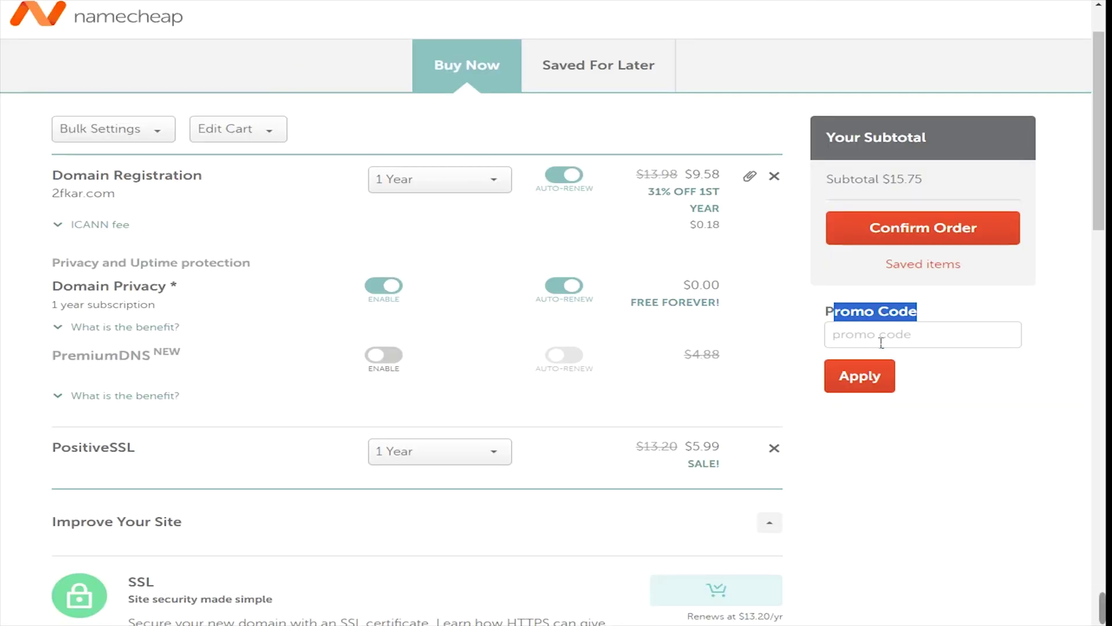
pyautogui.click(881, 343)
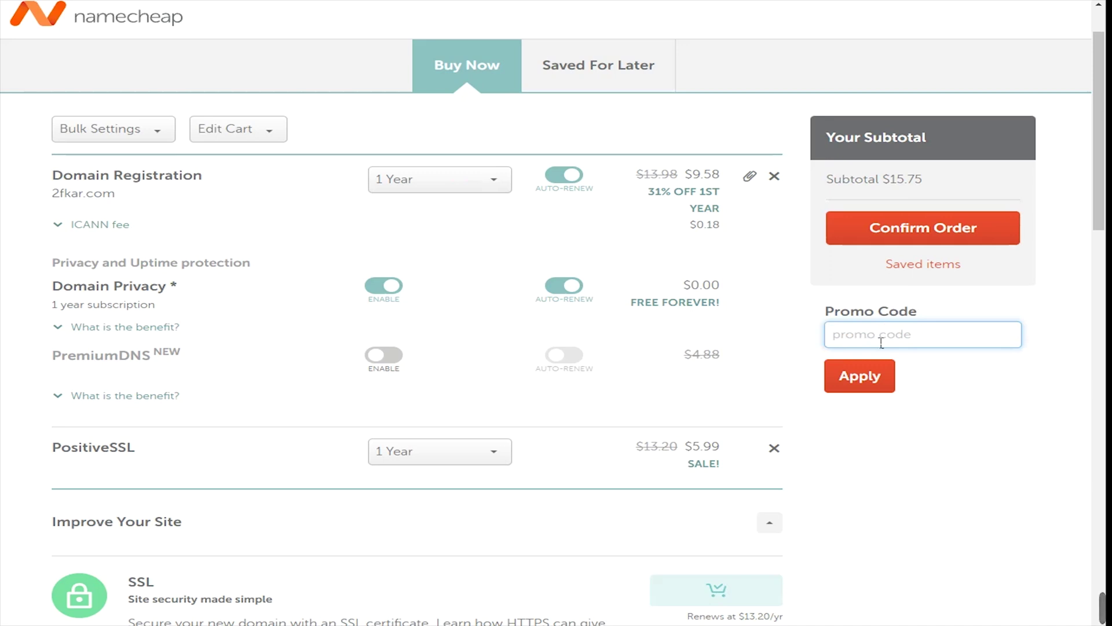
pyautogui.click(931, 239)
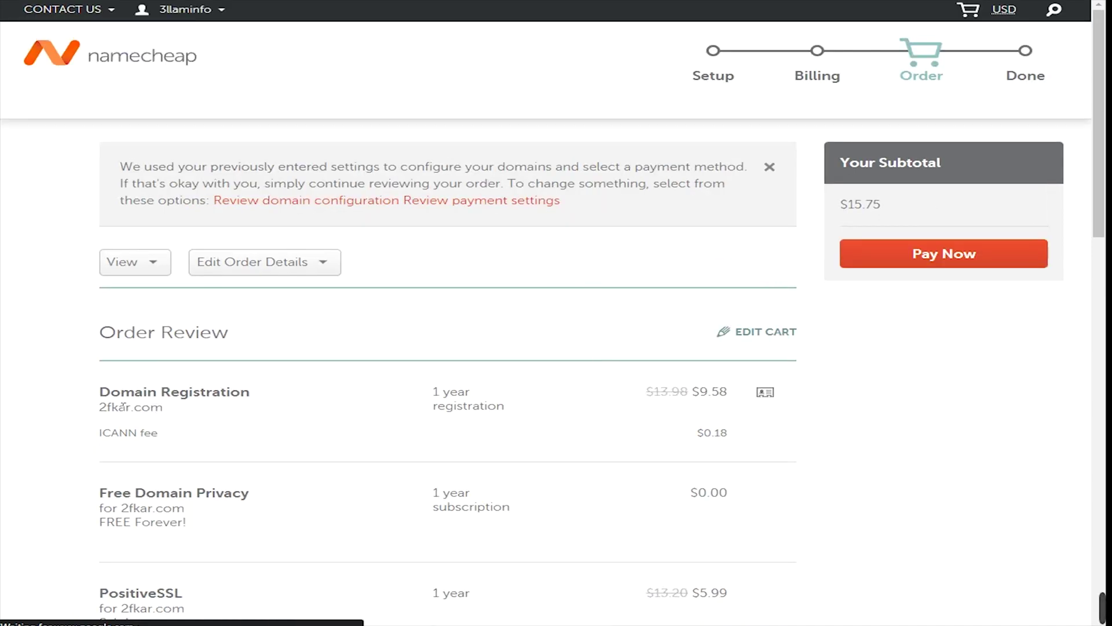
# Review the domain registration, domain privacy and SSL items in the order review.
pyautogui.moveTo(100, 407); pyautogui.dragTo(171, 412)
pyautogui.moveTo(108, 489); pyautogui.dragTo(266, 501)
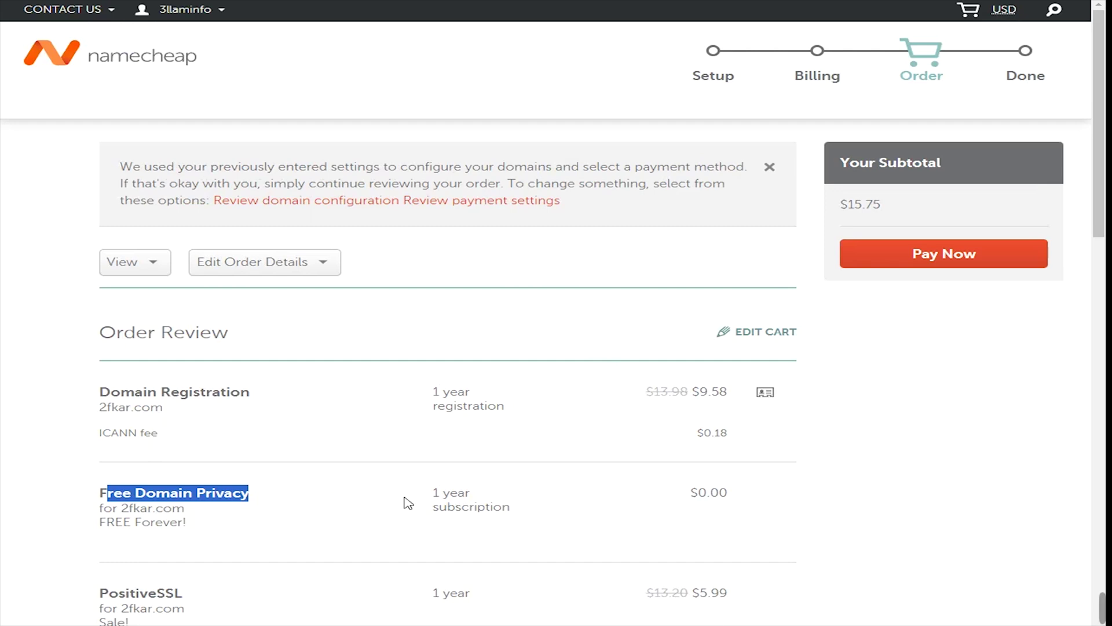
pyautogui.moveTo(81, 585); pyautogui.dragTo(208, 598)
pyautogui.moveTo(89, 494); pyautogui.dragTo(241, 499)
pyautogui.moveTo(695, 494); pyautogui.dragTo(732, 497)
pyautogui.moveTo(268, 551); pyautogui.dragTo(96, 528)
pyautogui.scroll(-1, 106, 517)
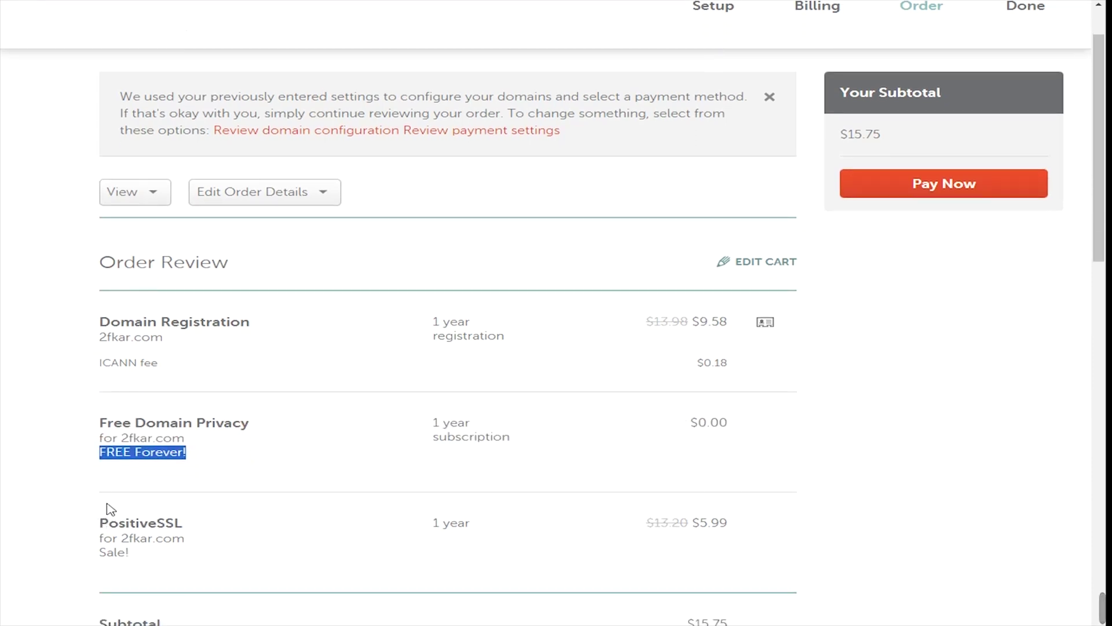
pyautogui.scroll(-15, 414, 464)
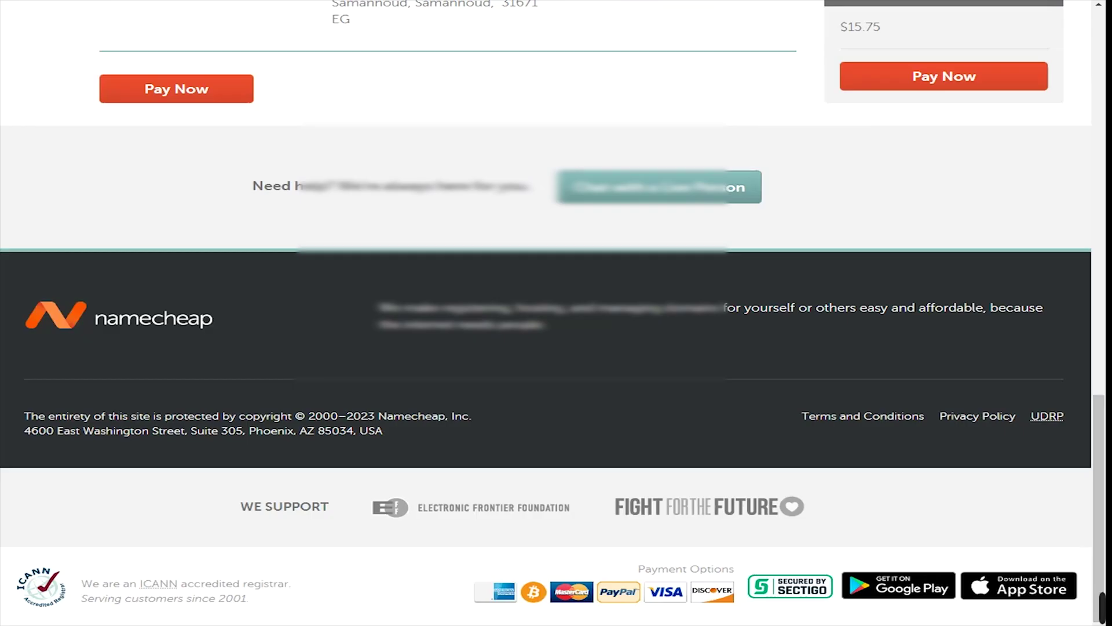
# Check the saved payment method in the payment details and pay for the order.
pyautogui.scroll(5, 708, 418)
pyautogui.moveTo(284, 133); pyautogui.dragTo(555, 131)
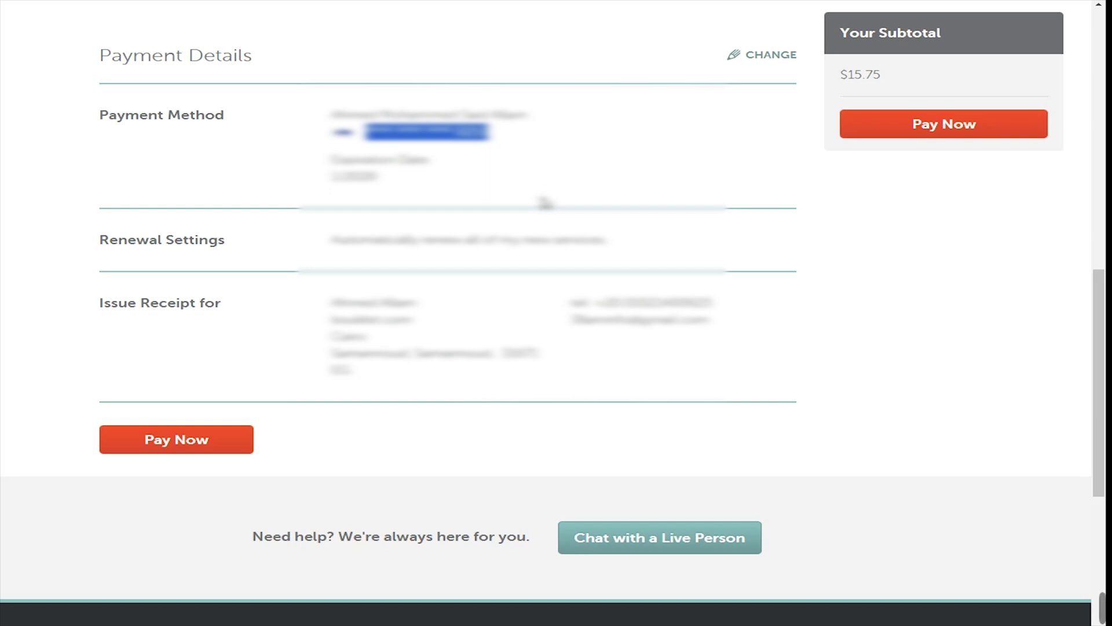
pyautogui.click(581, 272)
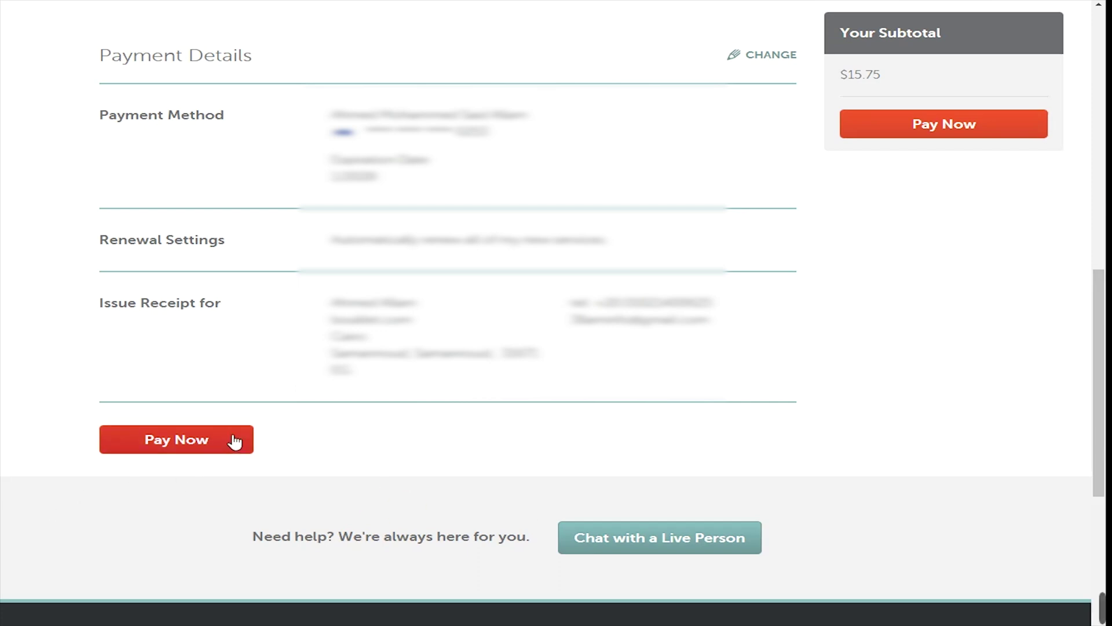
pyautogui.click(172, 445)
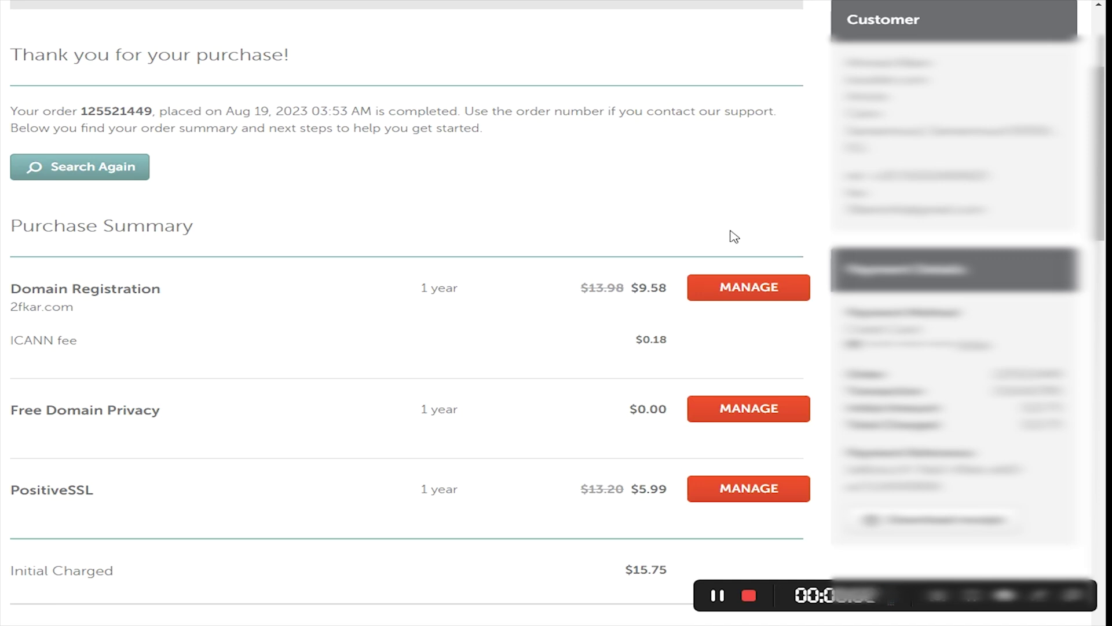
# Open the management page of the purchased 2fkar.com domain and show its Advanced DNS settings.
pyautogui.press('F4')
pyautogui.press('F4')
pyautogui.click(752, 295)
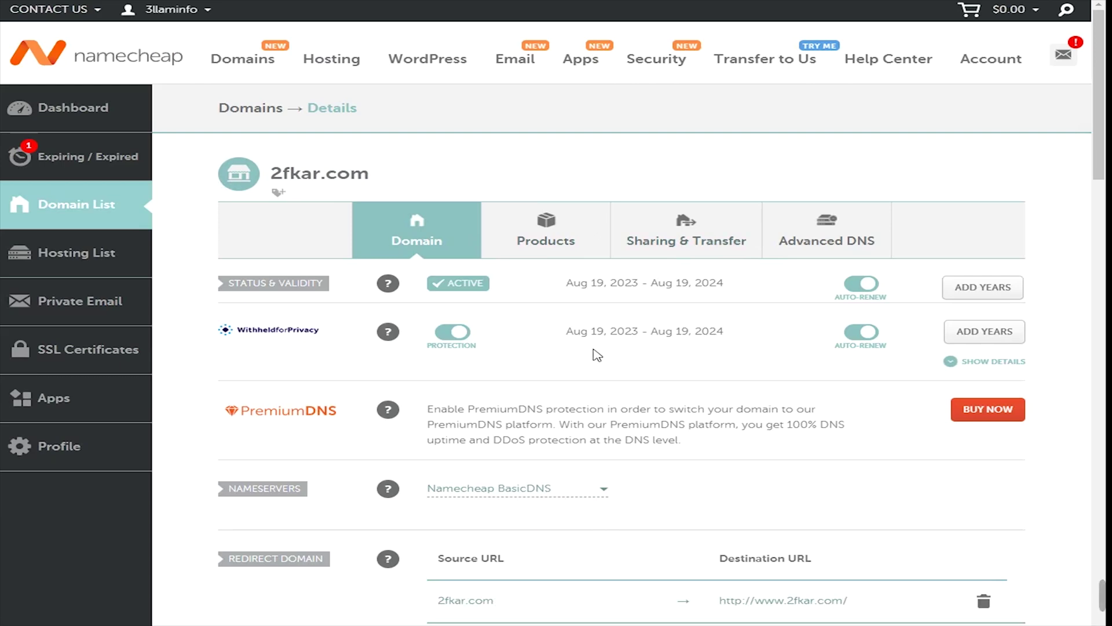
pyautogui.click(834, 250)
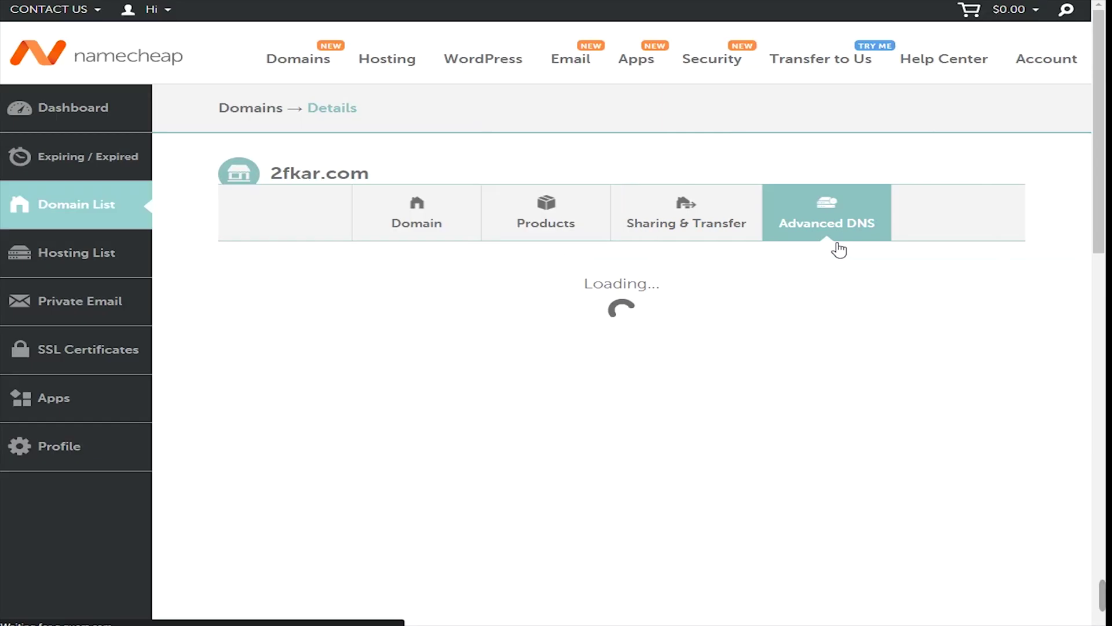
pyautogui.press('F4')
pyautogui.press('F4')
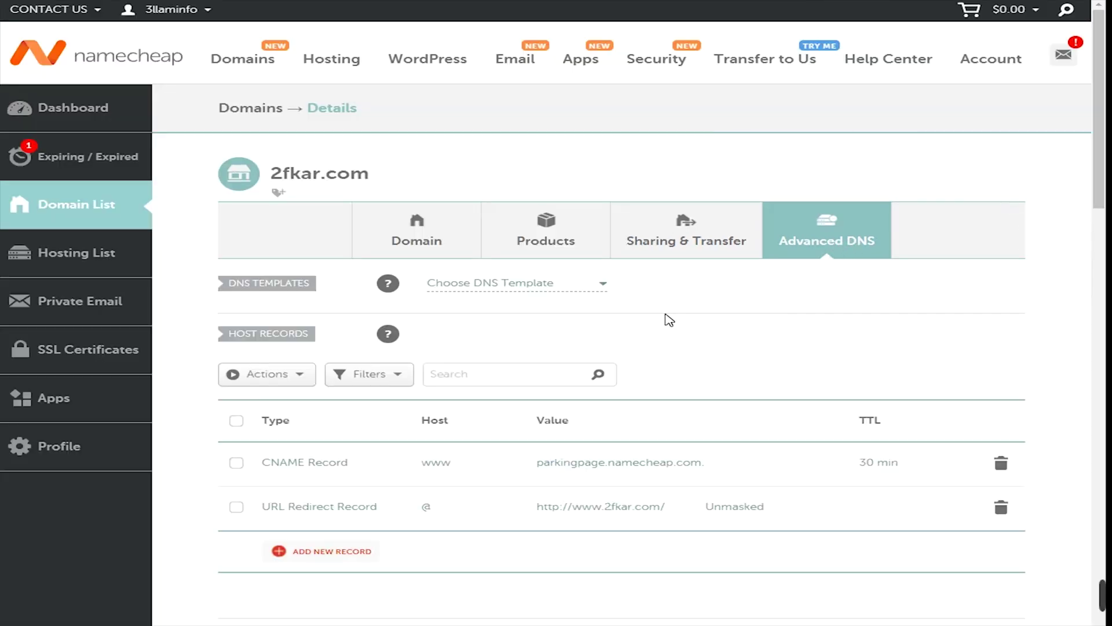
pyautogui.scroll(-1, 666, 318)
pyautogui.scroll(-1, 675, 317)
pyautogui.press('F4')
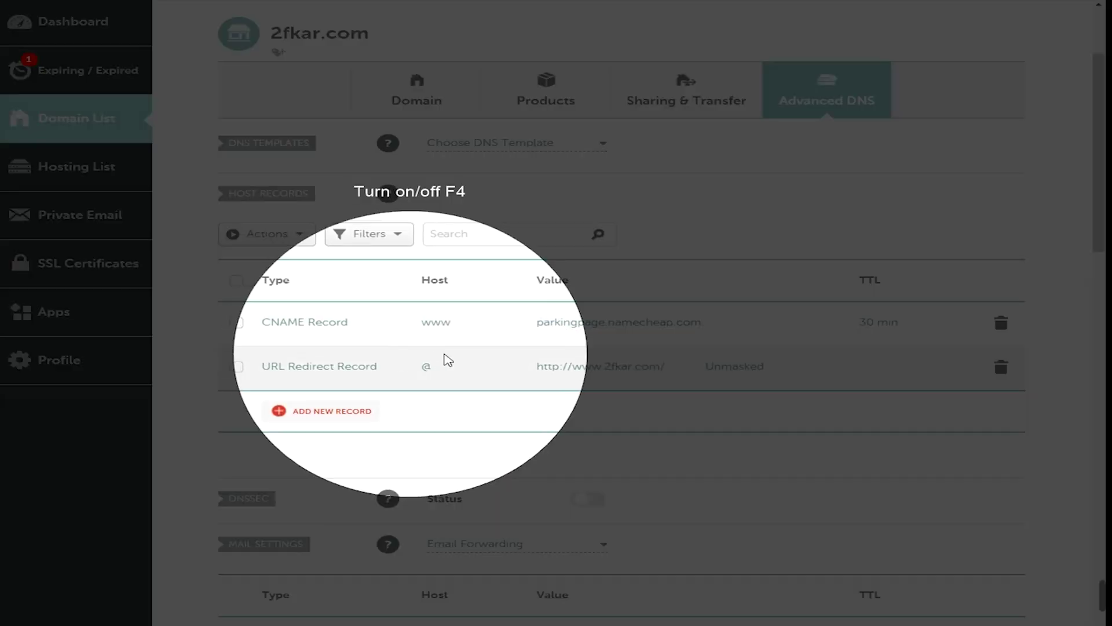
pyautogui.press('F4')
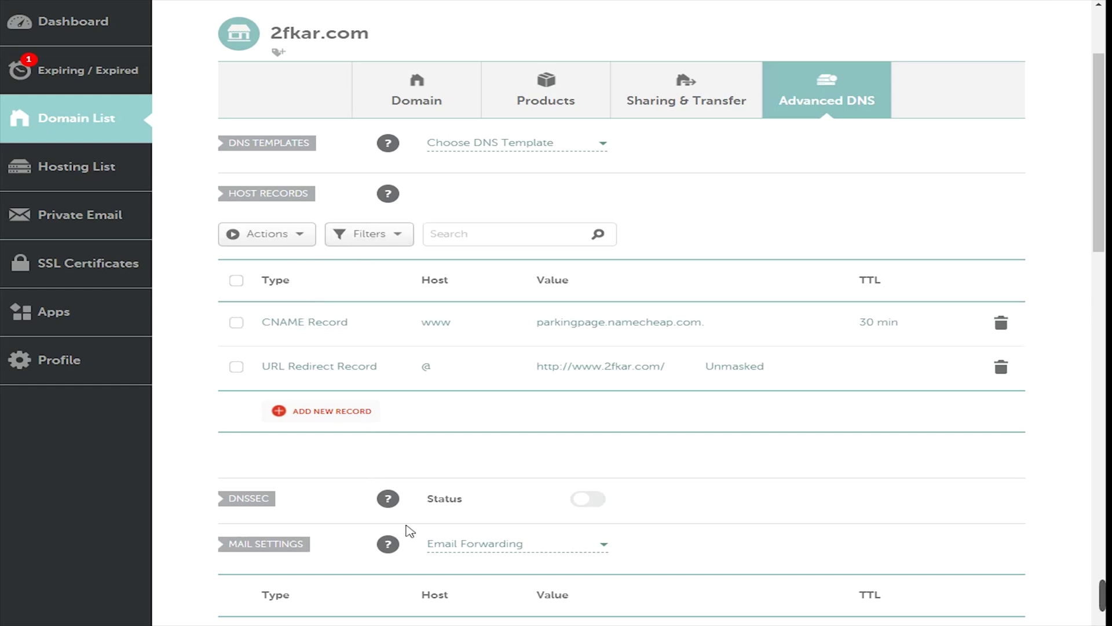
pyautogui.scroll(-4, 410, 531)
pyautogui.scroll(6, 410, 521)
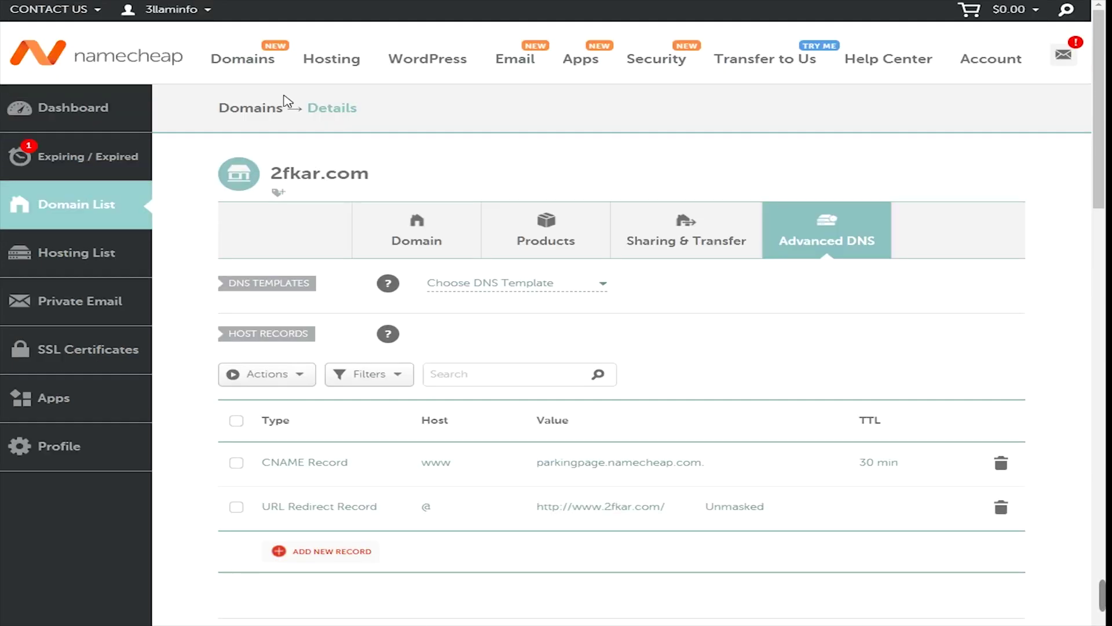
pyautogui.scroll(-2, 539, 370)
pyautogui.moveTo(537, 366); pyautogui.dragTo(660, 370)
pyautogui.hotkey('ctrl', 'c')
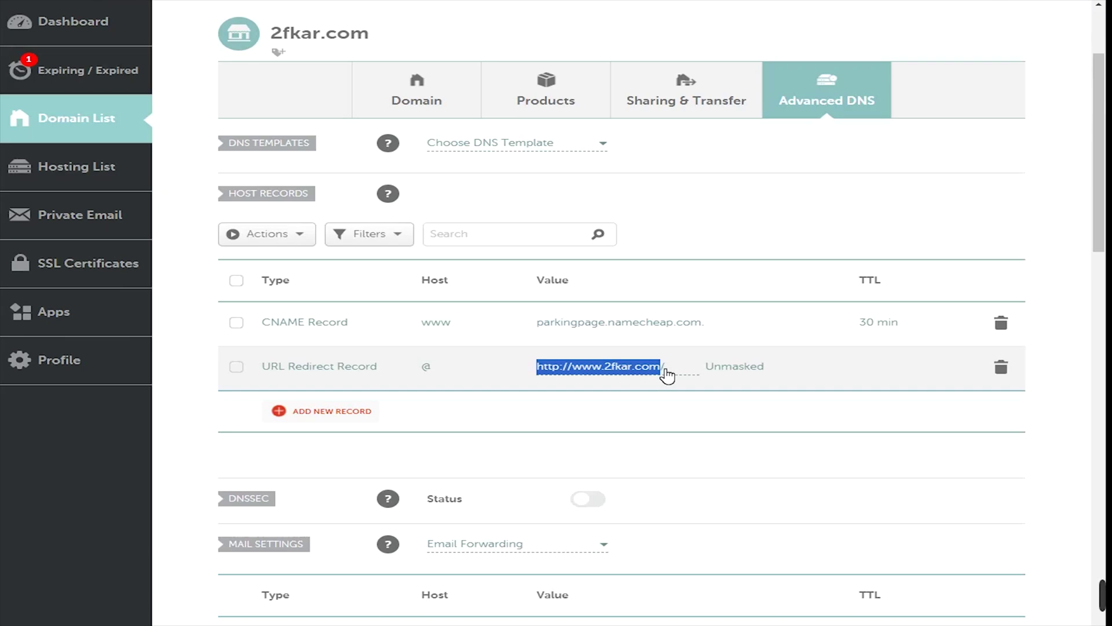
pyautogui.click(667, 376)
pyautogui.tripleClick(652, 397)
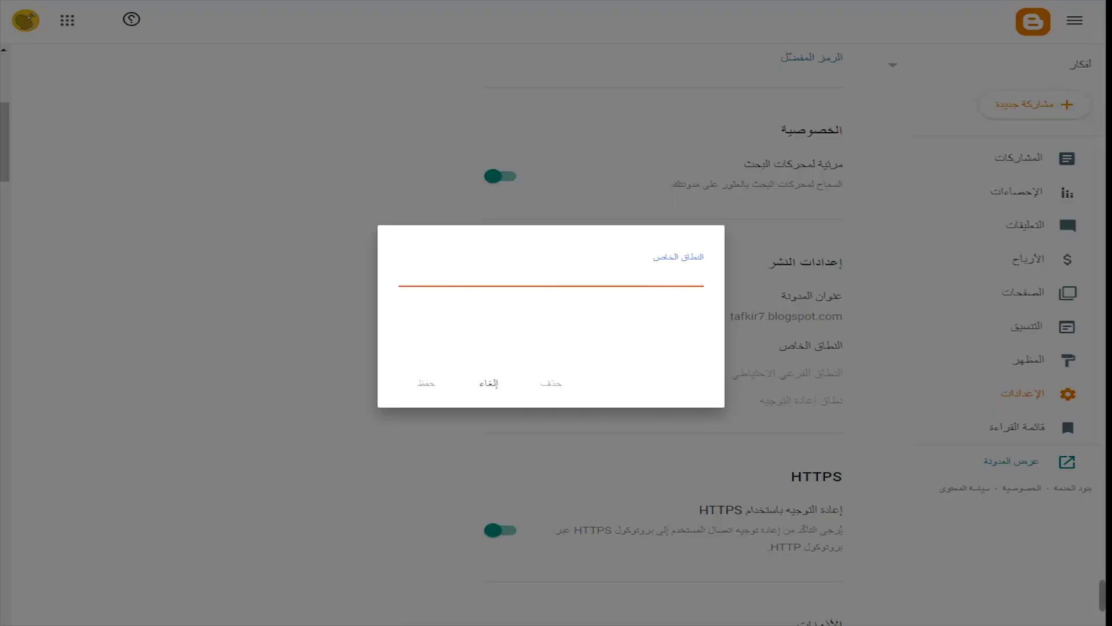
pyautogui.click(608, 280)
pyautogui.hotkey('ctrl', 'v')
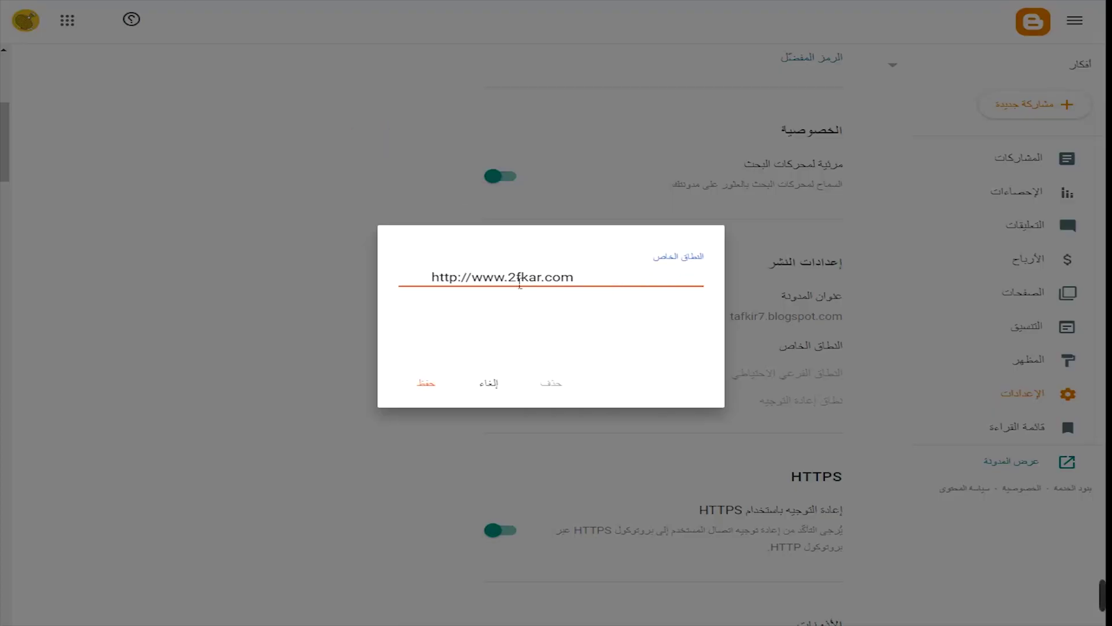
pyautogui.moveTo(477, 285); pyautogui.dragTo(400, 278)
pyautogui.press('BackSpace')
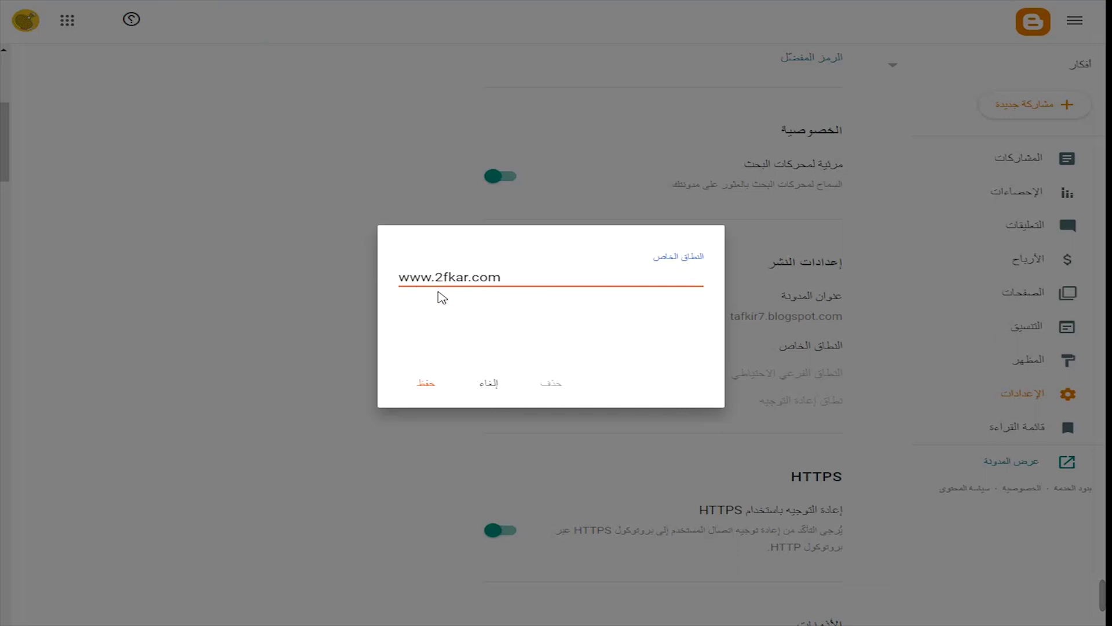
pyautogui.click(501, 278)
pyautogui.click(447, 394)
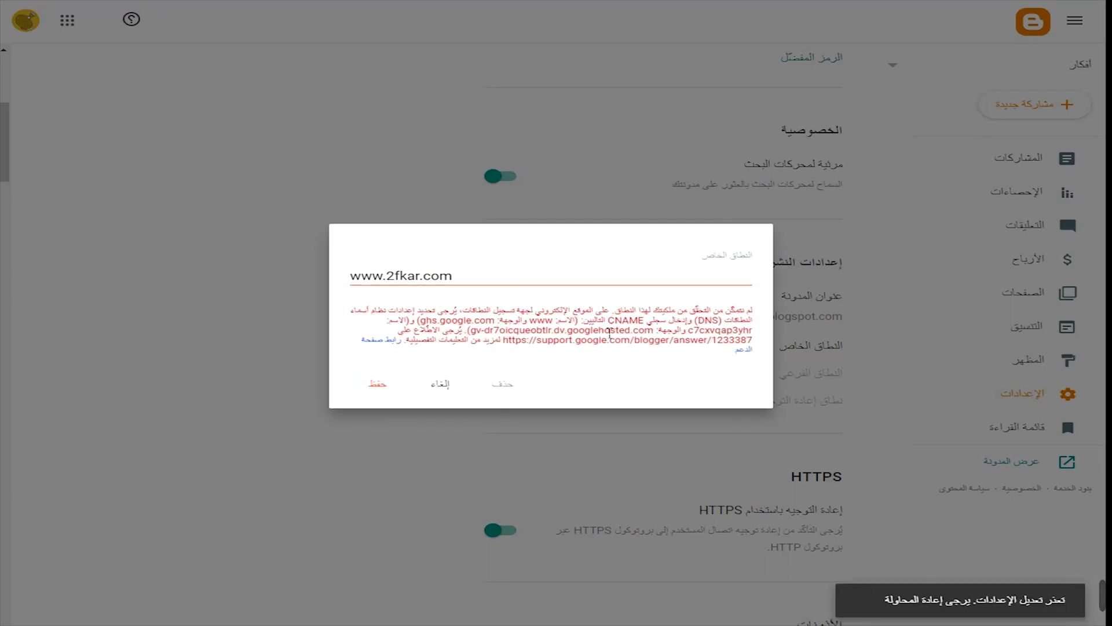
# Highlight Blogger's DNS instructions, switch to Namecheap and re-enter www as the host of the existing CNAME record.
pyautogui.moveTo(732, 311); pyautogui.dragTo(493, 340)
pyautogui.hotkey('alt', 'Tab')
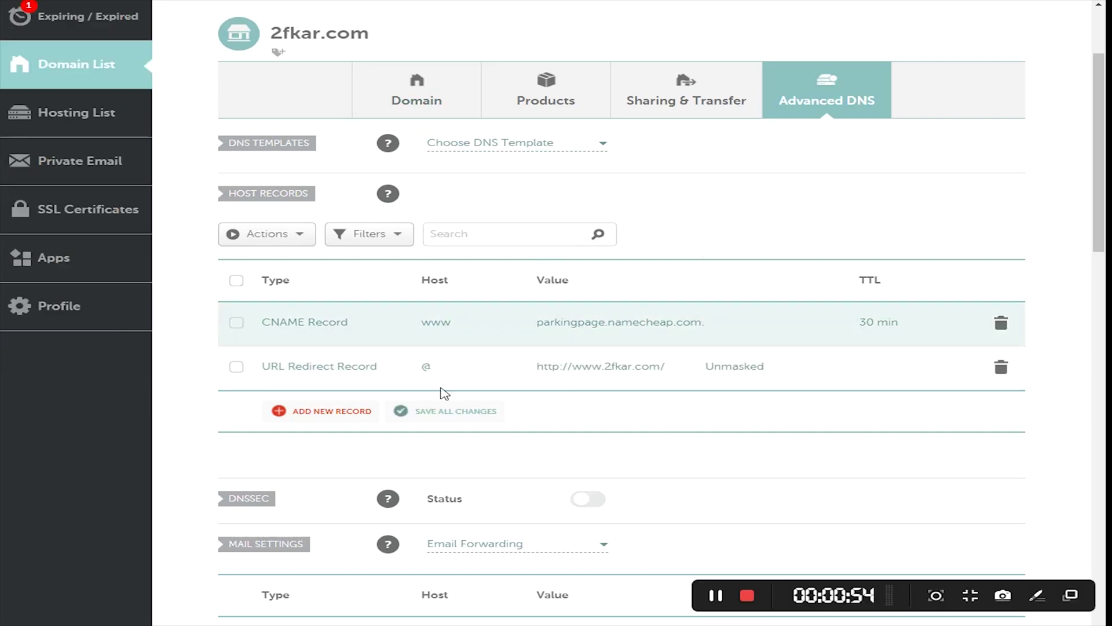
pyautogui.click(678, 324)
pyautogui.moveTo(702, 323); pyautogui.dragTo(539, 336)
pyautogui.moveTo(453, 324); pyautogui.dragTo(418, 327)
pyautogui.press('BackSpace')
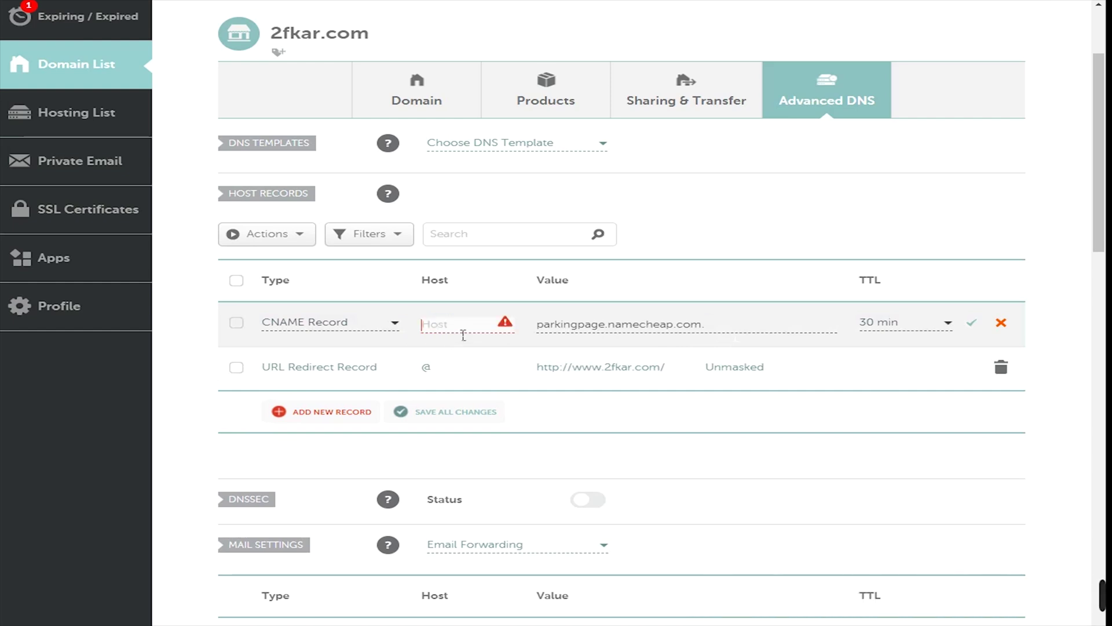
pyautogui.write('www')
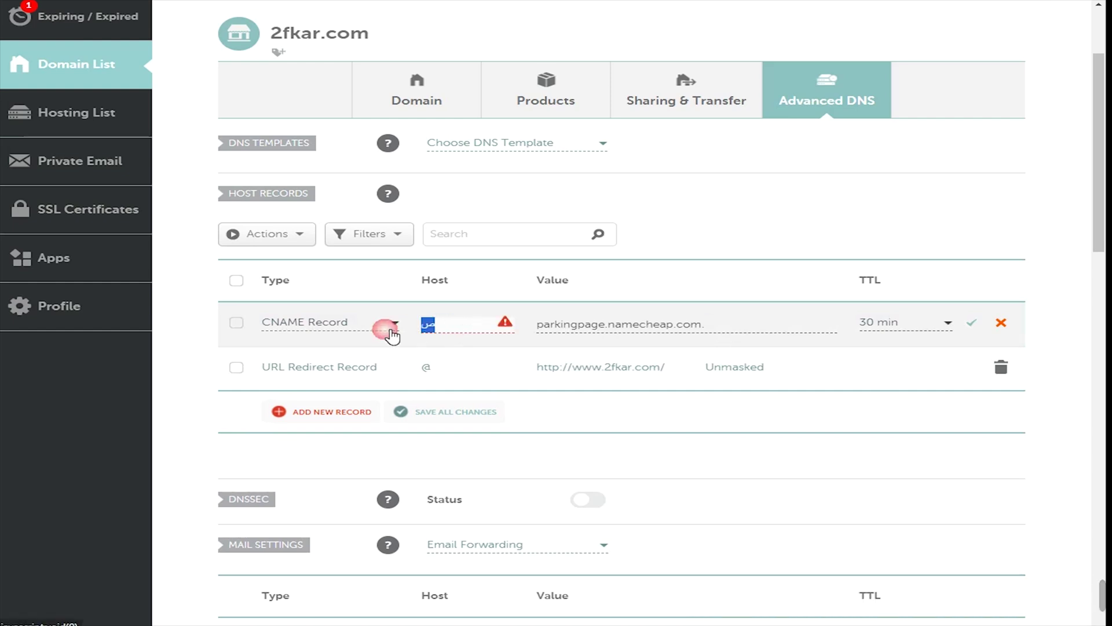
# Clear the www CNAME record's value, switch to Blogger and copy ghs.google.com from its DNS instructions.
pyautogui.moveTo(710, 325); pyautogui.dragTo(534, 325)
pyautogui.press('BackSpace')
pyautogui.hotkey('ctrl', 'Tab')
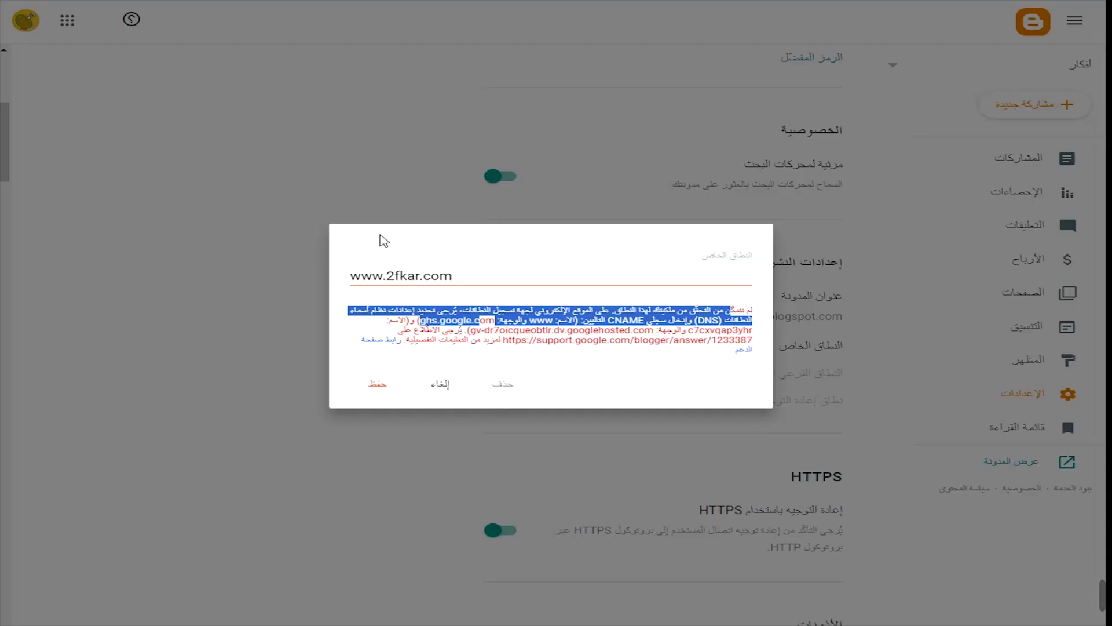
pyautogui.click(507, 328)
pyautogui.moveTo(490, 323); pyautogui.dragTo(418, 322)
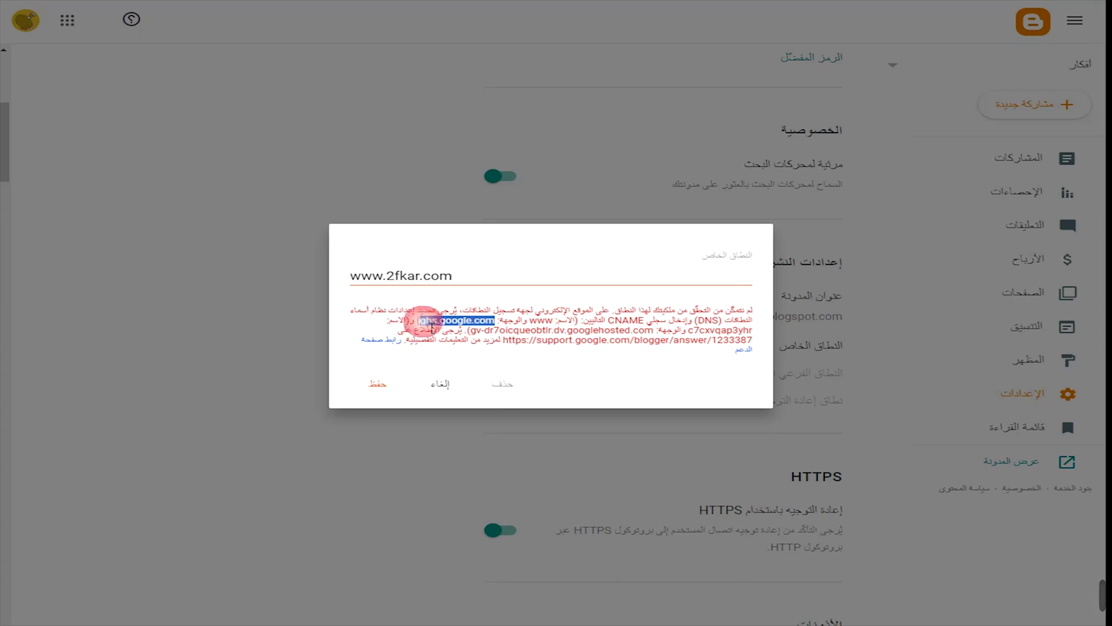
pyautogui.rightClick(449, 322)
pyautogui.click(442, 278)
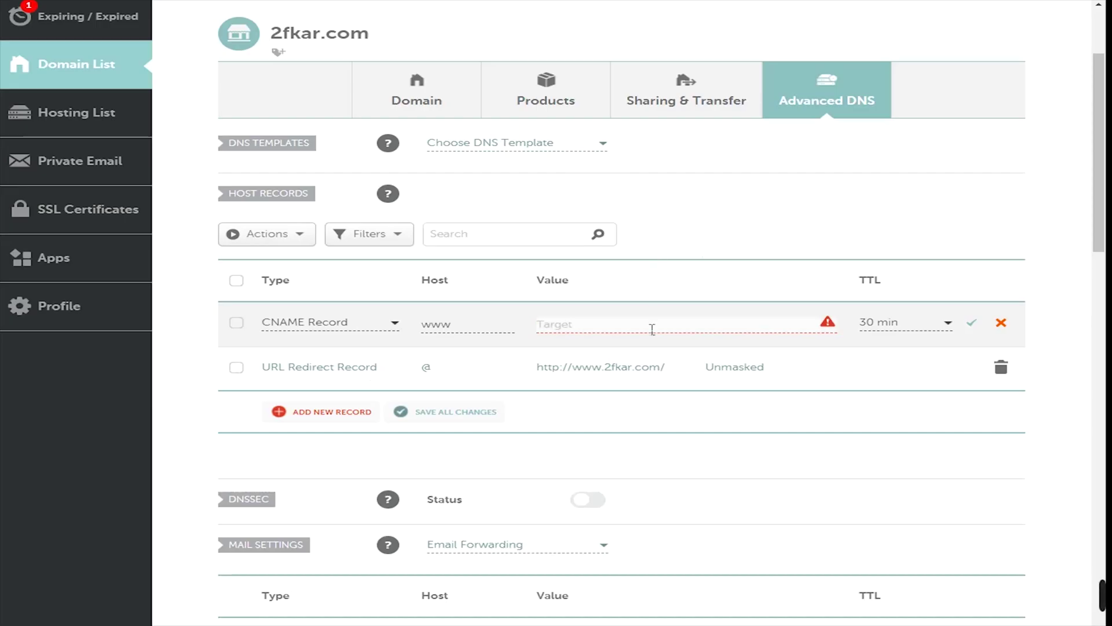
# Set the www CNAME record's value to ghs.google.com in Namecheap and save the record.
pyautogui.rightClick(644, 323)
pyautogui.click(688, 430)
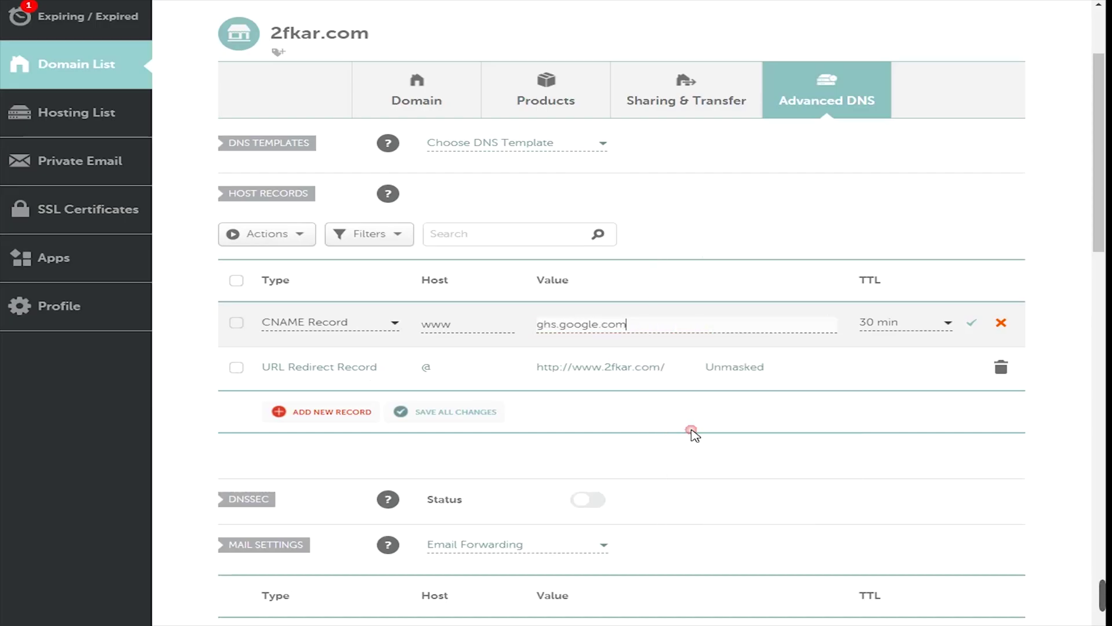
pyautogui.click(973, 329)
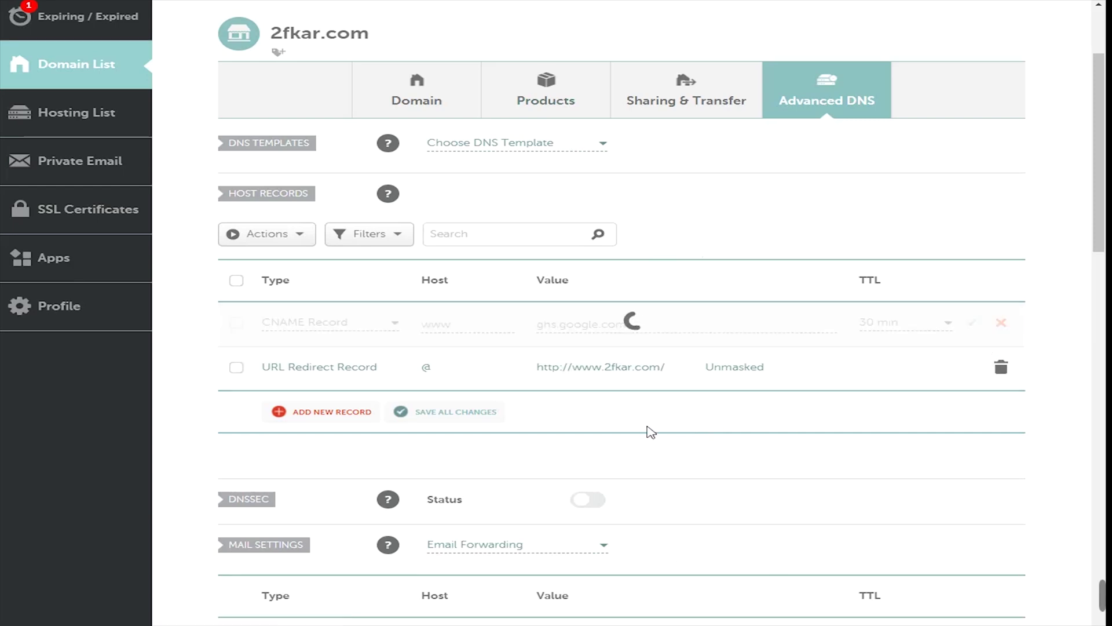
# Add two new host records and set the type of the second one to CNAME Record.
pyautogui.scroll(-1, 650, 436)
pyautogui.click(329, 411)
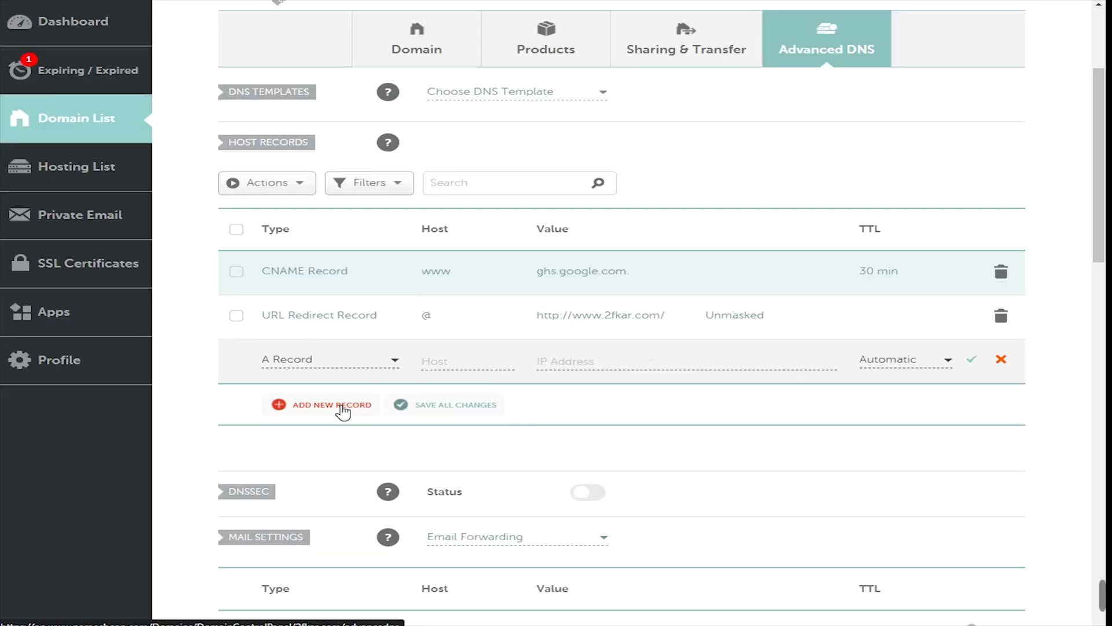
pyautogui.click(343, 411)
pyautogui.scroll(-3, 336, 402)
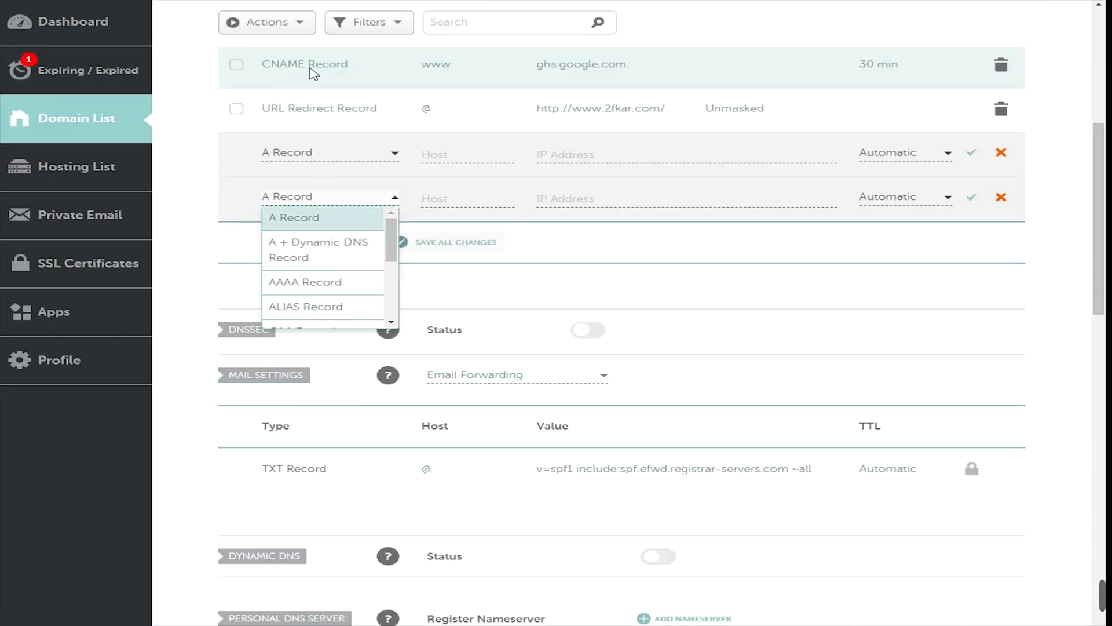
pyautogui.scroll(-1, 335, 292)
pyautogui.click(330, 295)
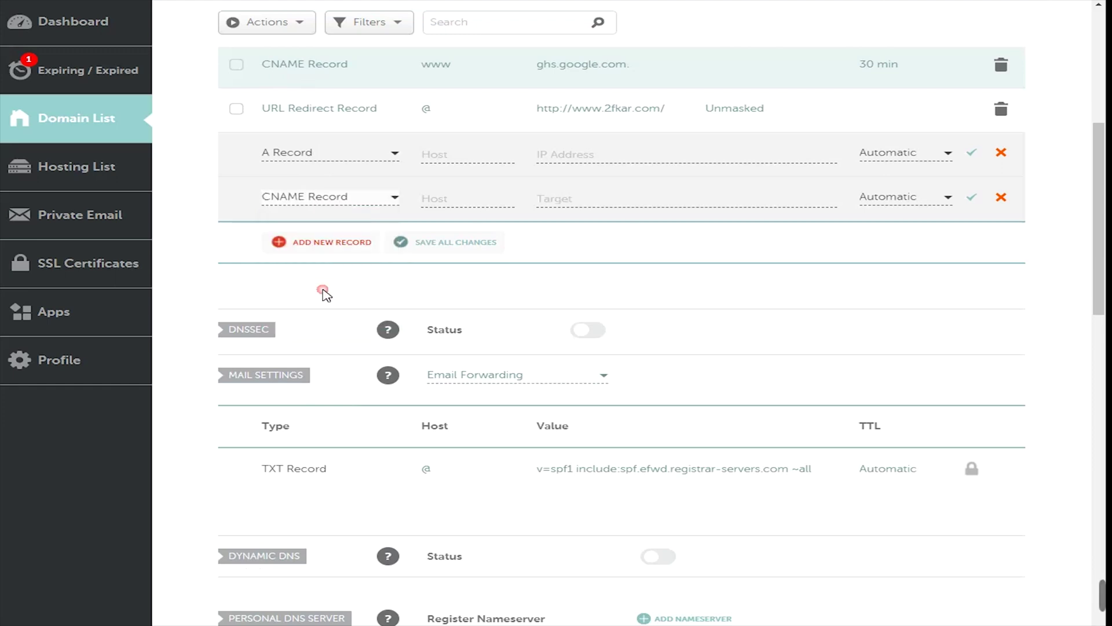
pyautogui.scroll(3, 420, 330)
# Copy the second CNAME's verification name from Blogger's DNS instructions and enter it as the new CNAME record's host in Namecheap.
pyautogui.click(432, 365)
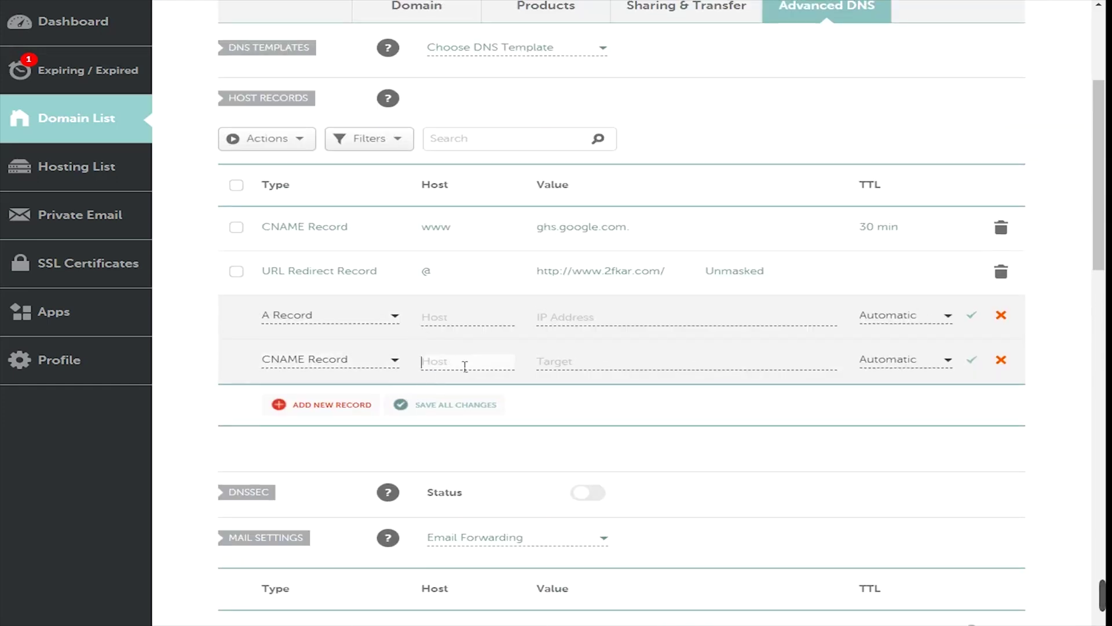
pyautogui.click(572, 369)
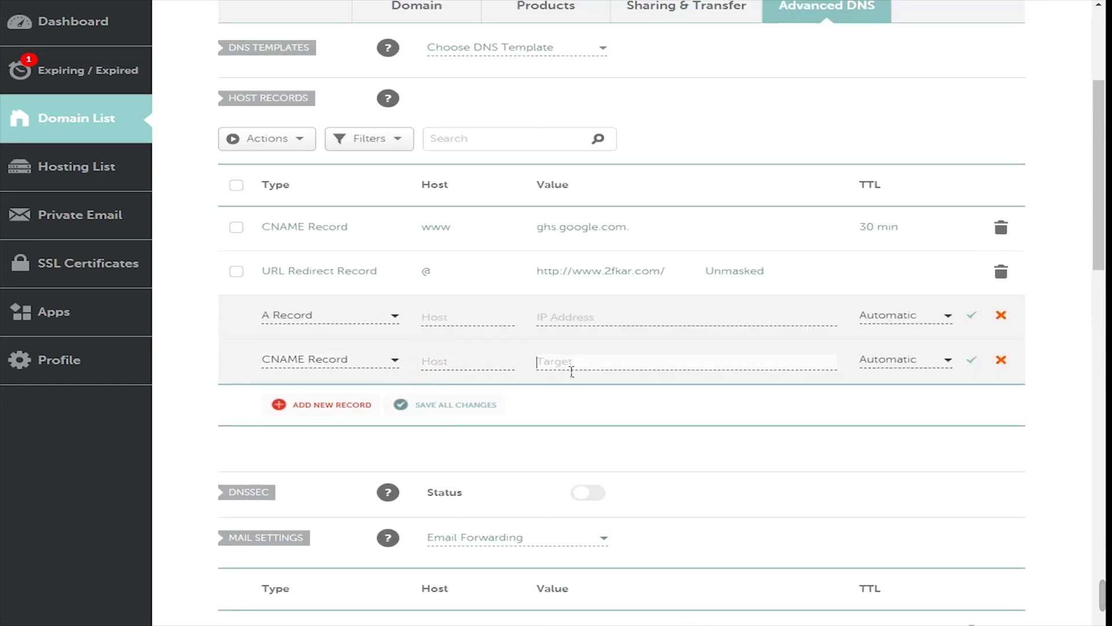
pyautogui.click(498, 369)
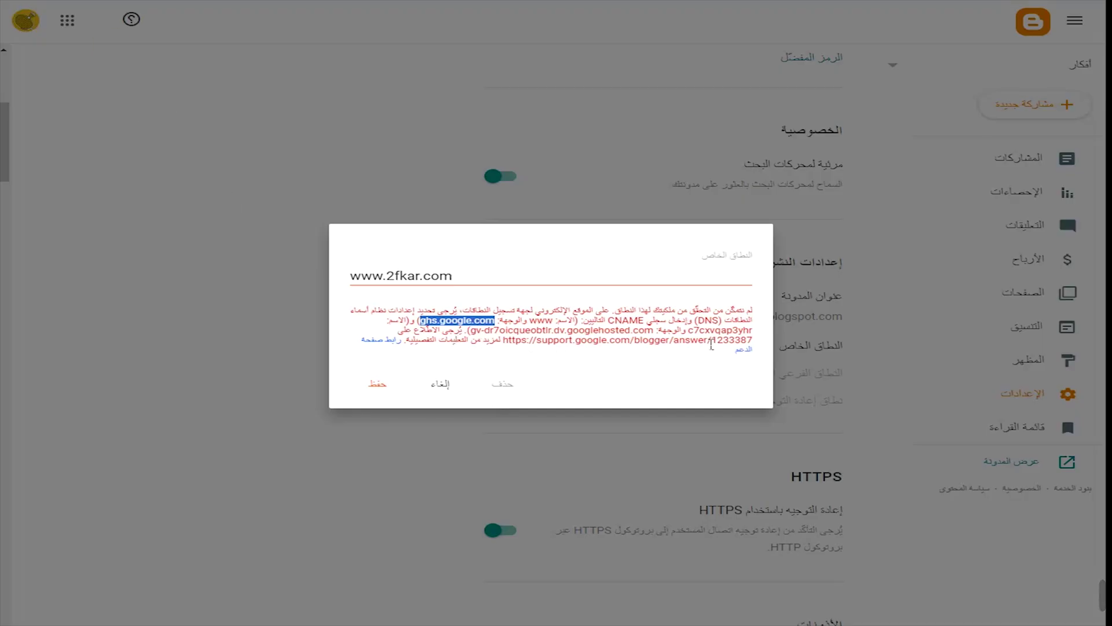
pyautogui.moveTo(689, 330); pyautogui.dragTo(730, 341)
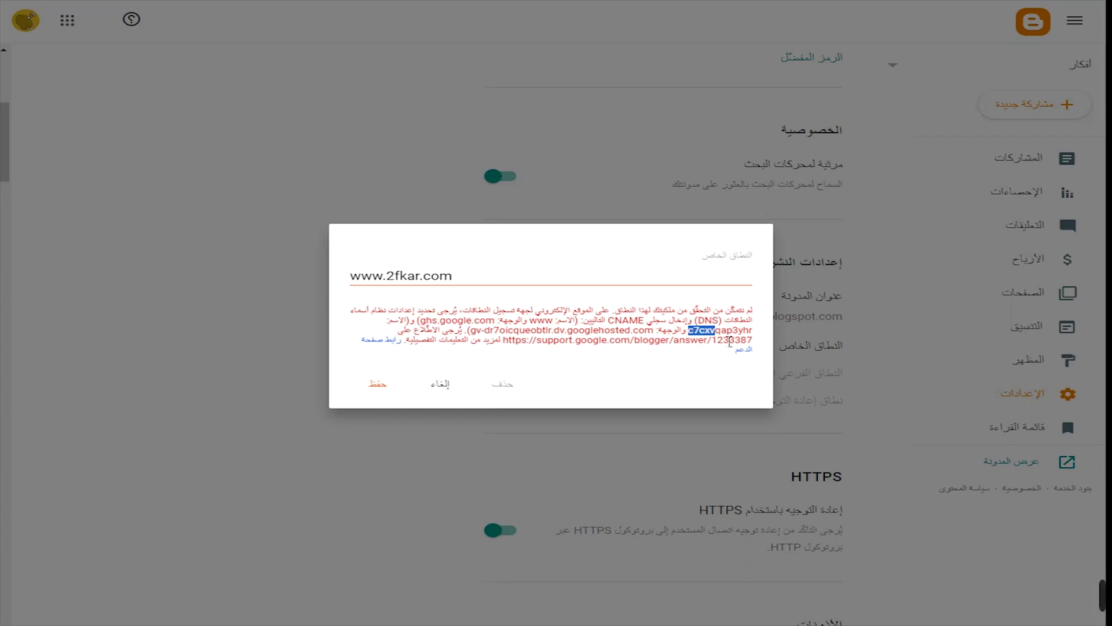
pyautogui.rightClick(756, 339)
pyautogui.click(771, 345)
pyautogui.click(461, 288)
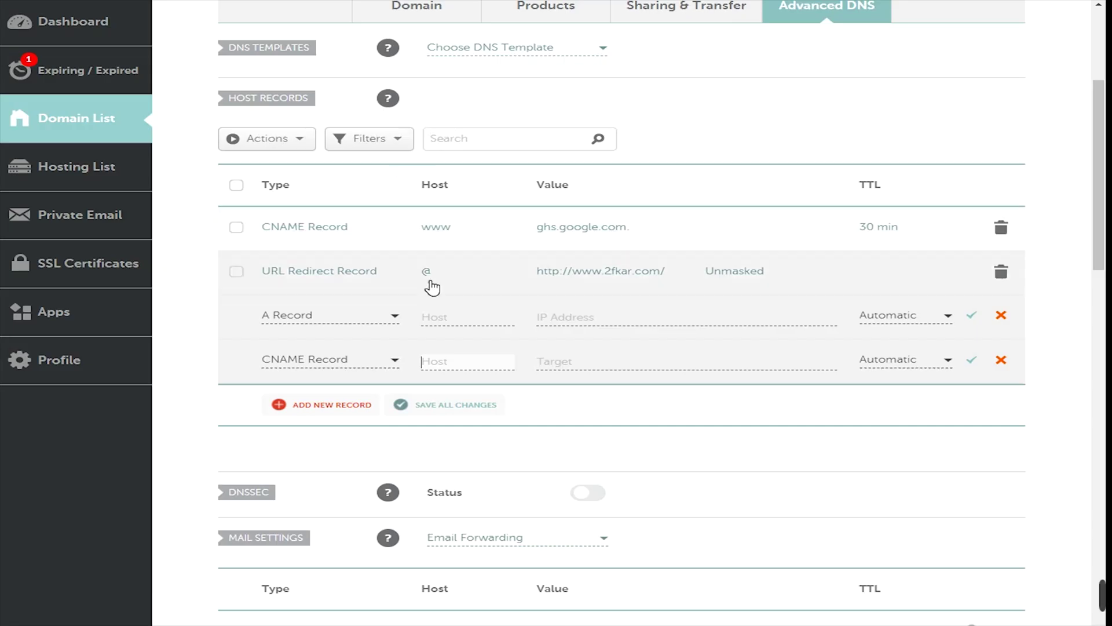
pyautogui.click(471, 359)
pyautogui.hotkey('ctrl', 'v')
# Copy the dv.googlehosted.com verification target from Blogger, enter it as the new CNAME record's value in Namecheap, and save the record.
pyautogui.click(551, 378)
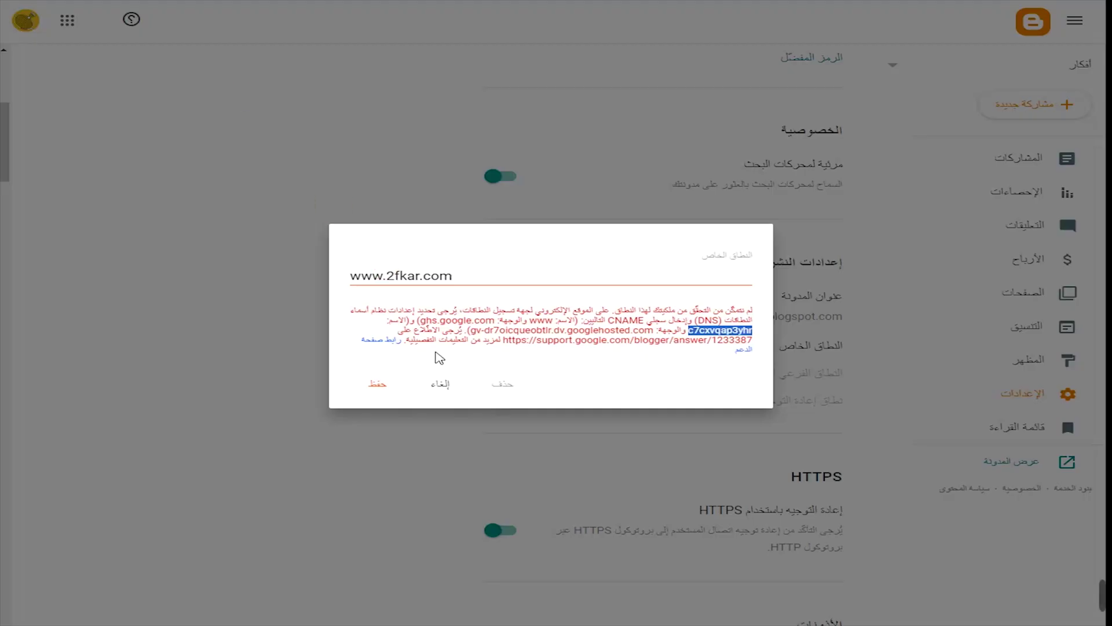
pyautogui.moveTo(470, 333); pyautogui.dragTo(661, 340)
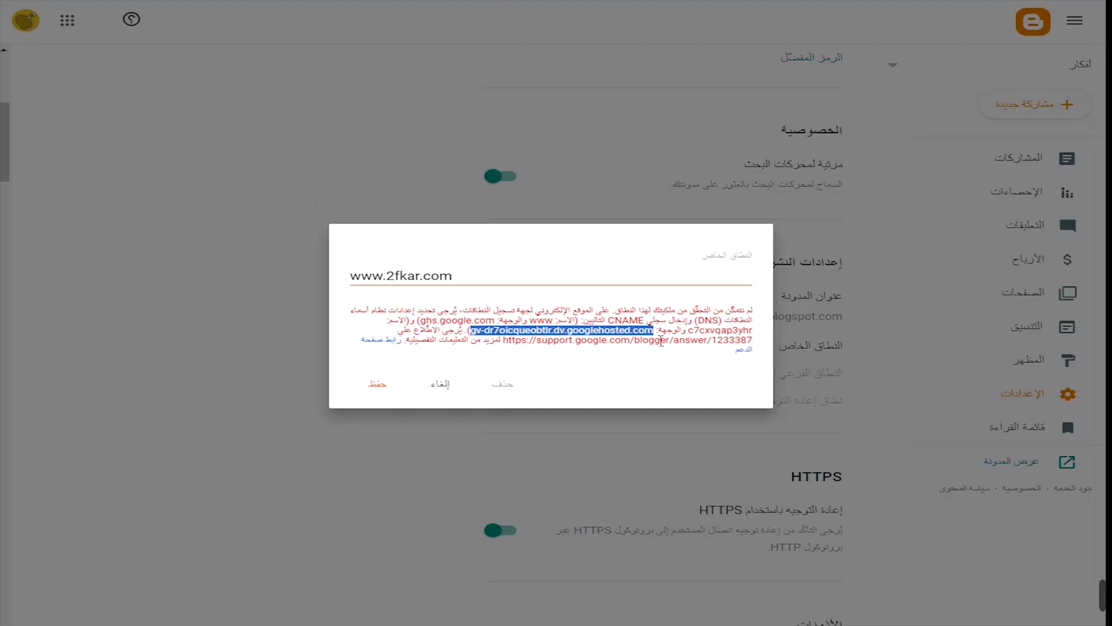
pyautogui.rightClick(645, 339)
pyautogui.click(660, 345)
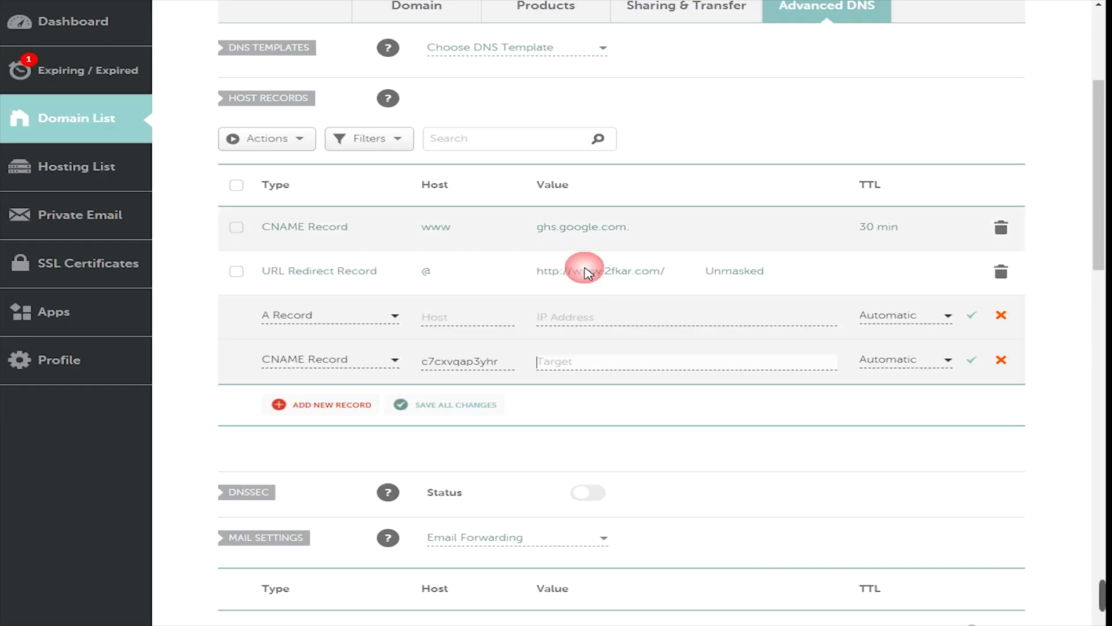
pyautogui.rightClick(631, 362)
pyautogui.click(664, 462)
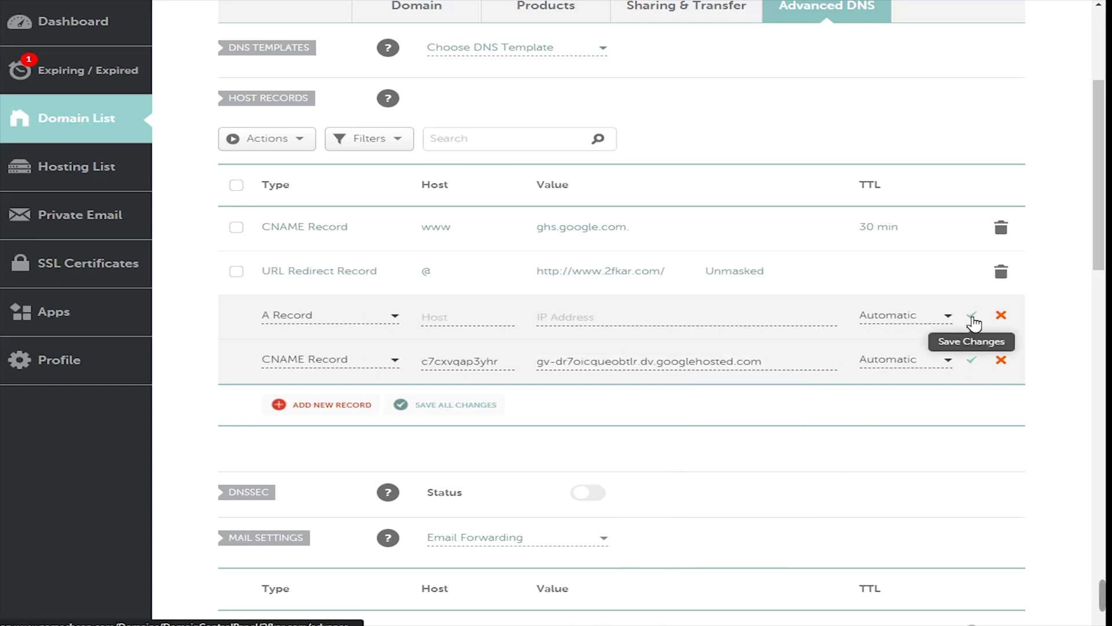
pyautogui.click(985, 365)
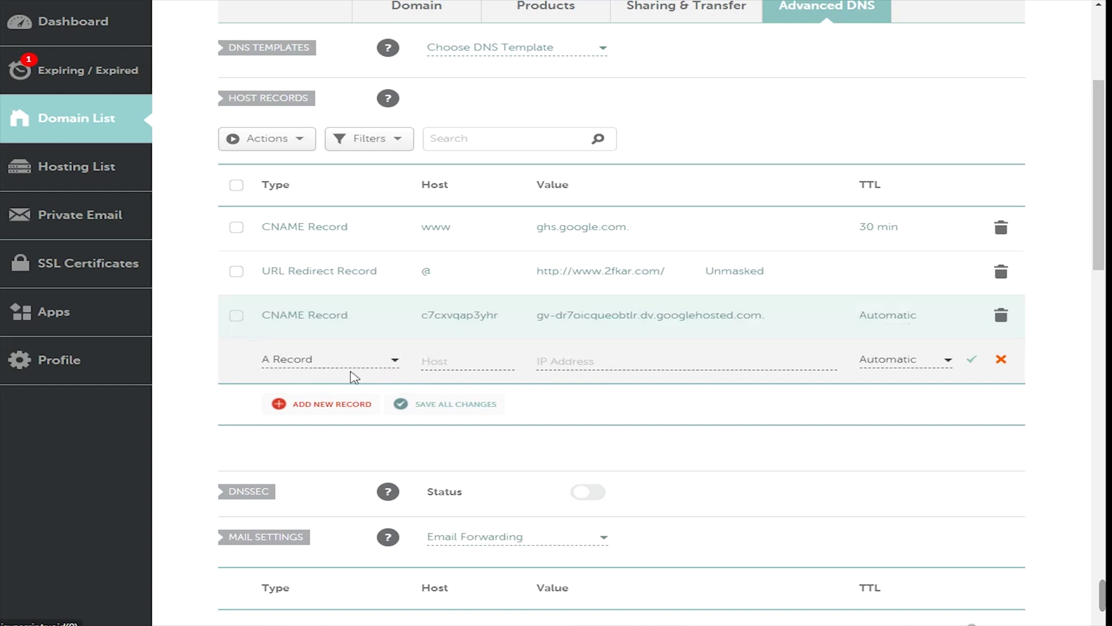
# Add another host record and set its type to A Record.
pyautogui.click(334, 403)
pyautogui.scroll(1, 340, 263)
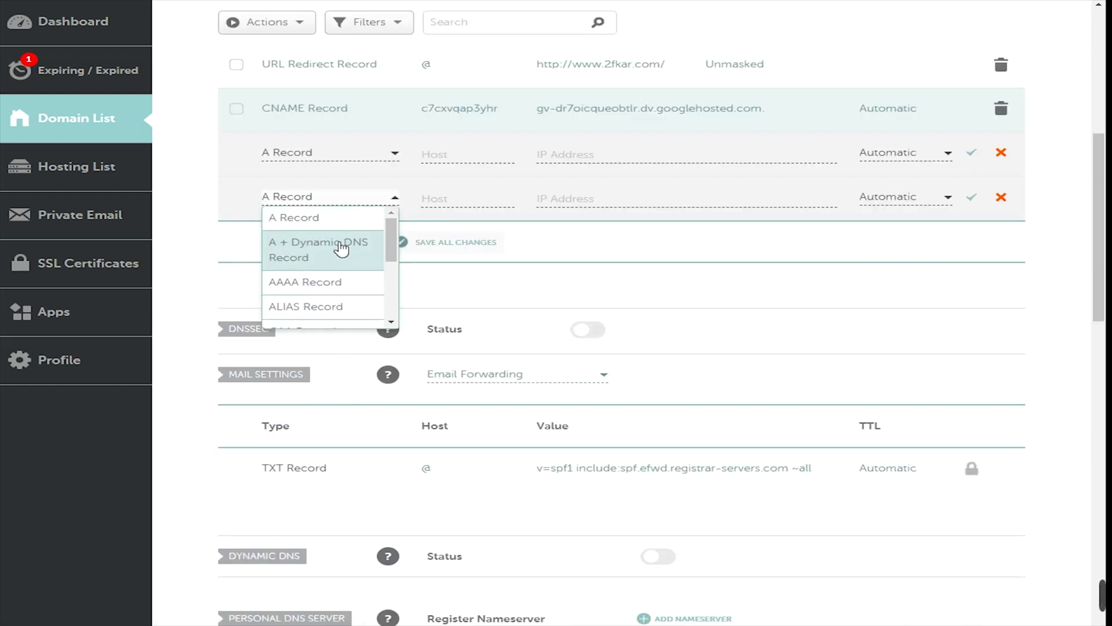
pyautogui.click(330, 223)
pyautogui.scroll(3, 437, 312)
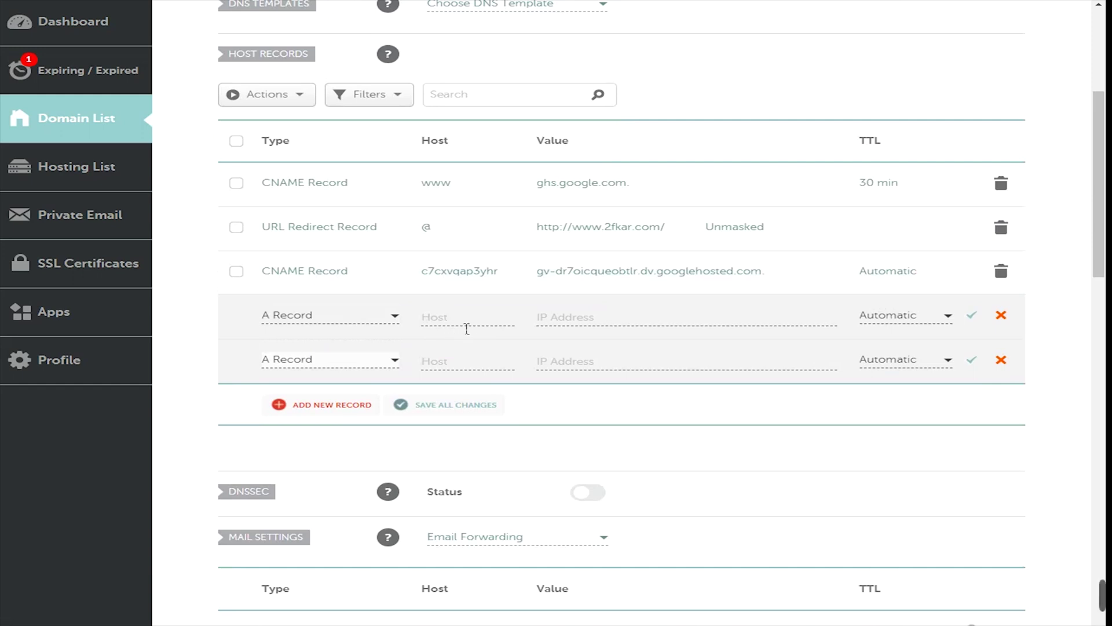
pyautogui.click(454, 323)
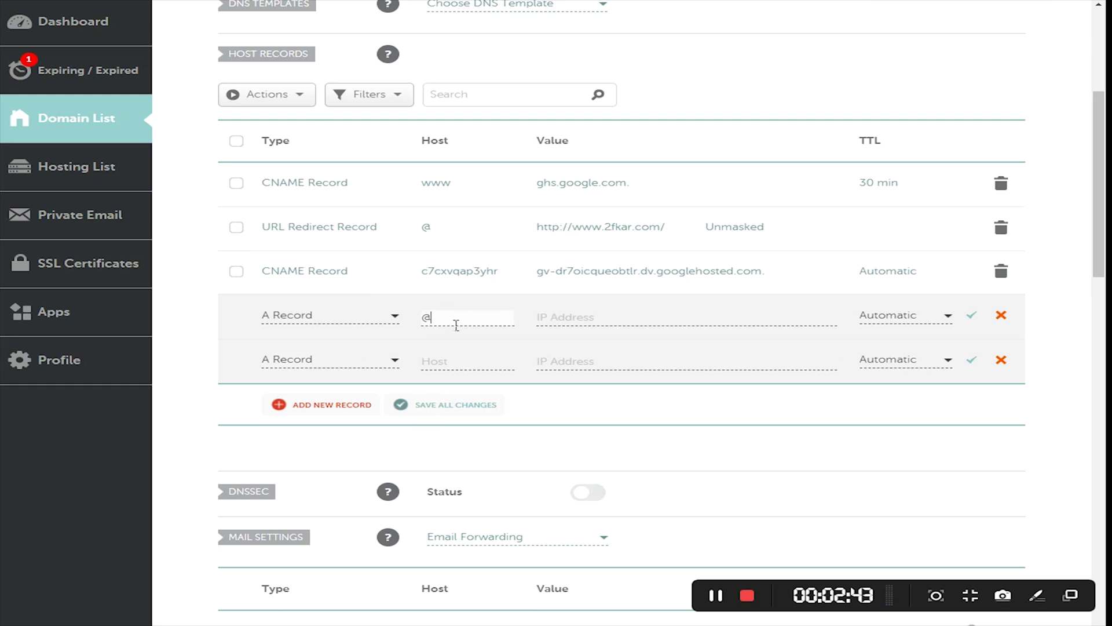
pyautogui.click(589, 326)
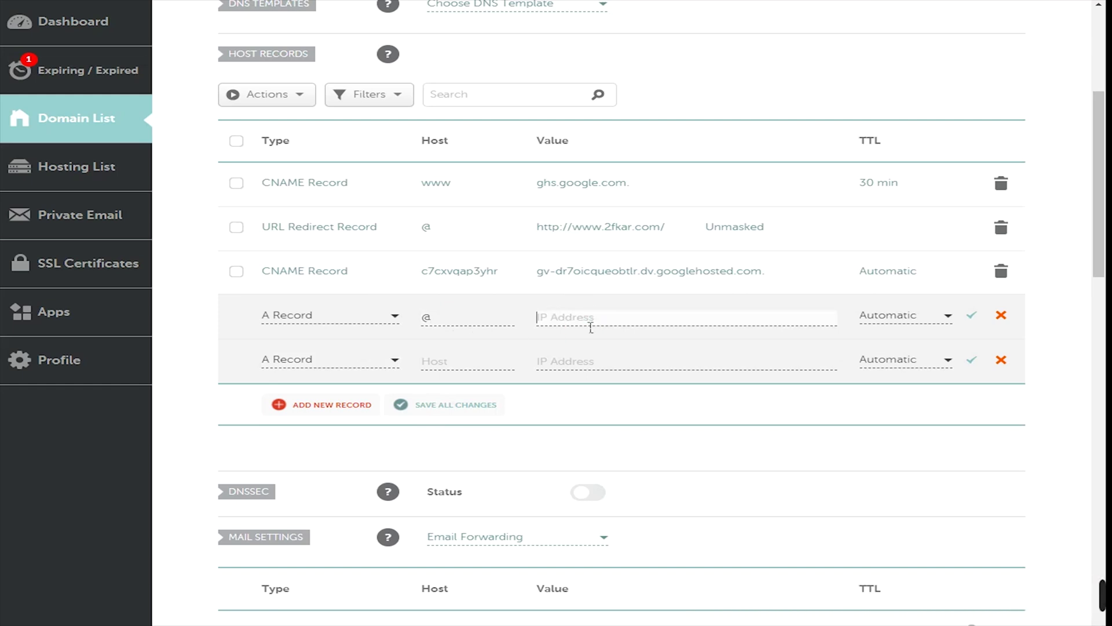
pyautogui.press('super+v')
pyautogui.scroll(-2, 614, 486)
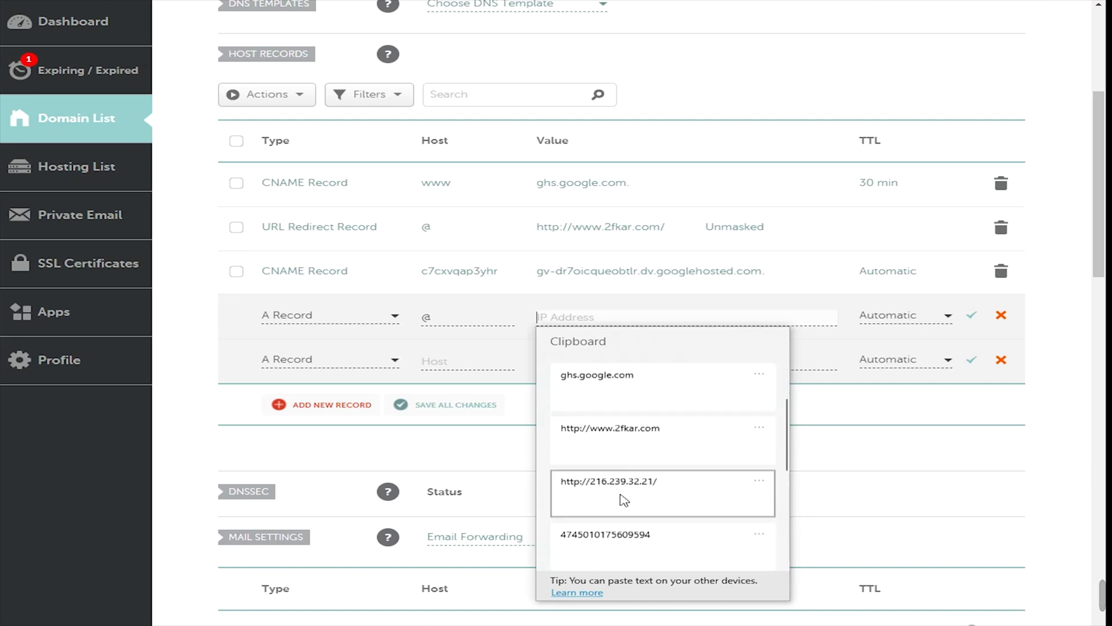
pyautogui.click(656, 500)
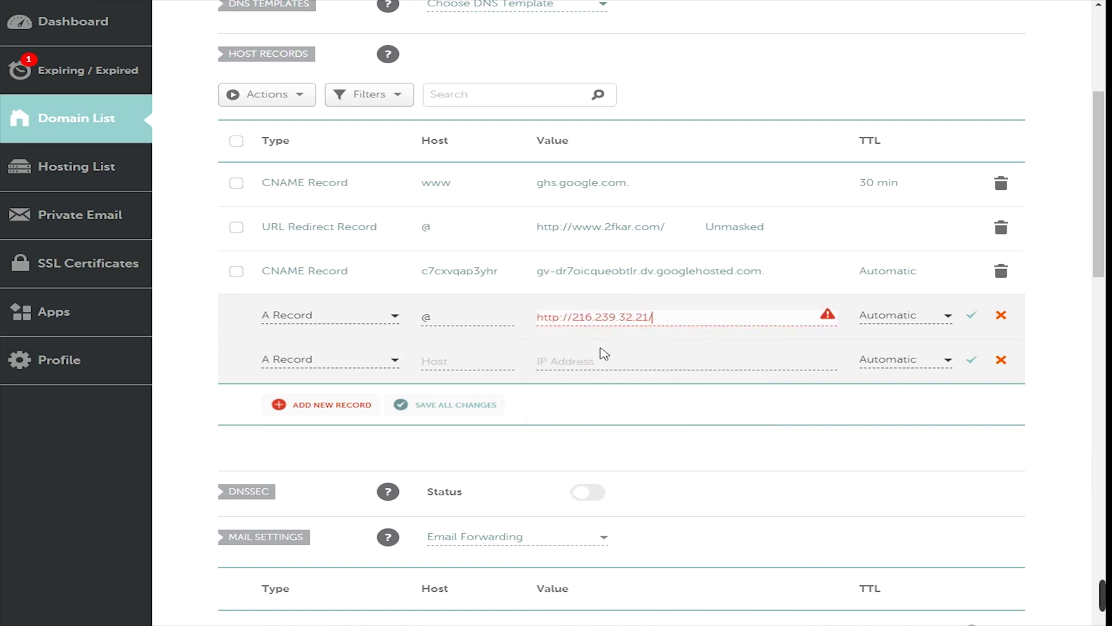
pyautogui.moveTo(573, 326); pyautogui.dragTo(509, 329)
pyautogui.press('BackSpace')
pyautogui.click(620, 318)
pyautogui.press('BackSpace')
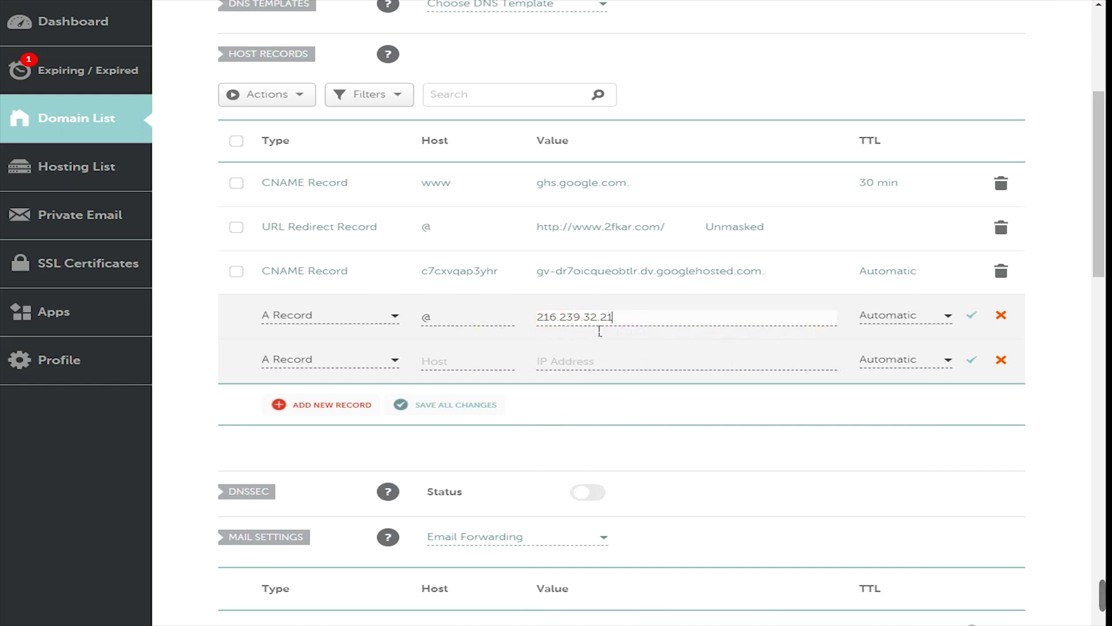
# Copy the first A record's IP address to the second A record and change it to 216.239.34.21.
pyautogui.moveTo(640, 326); pyautogui.dragTo(553, 322)
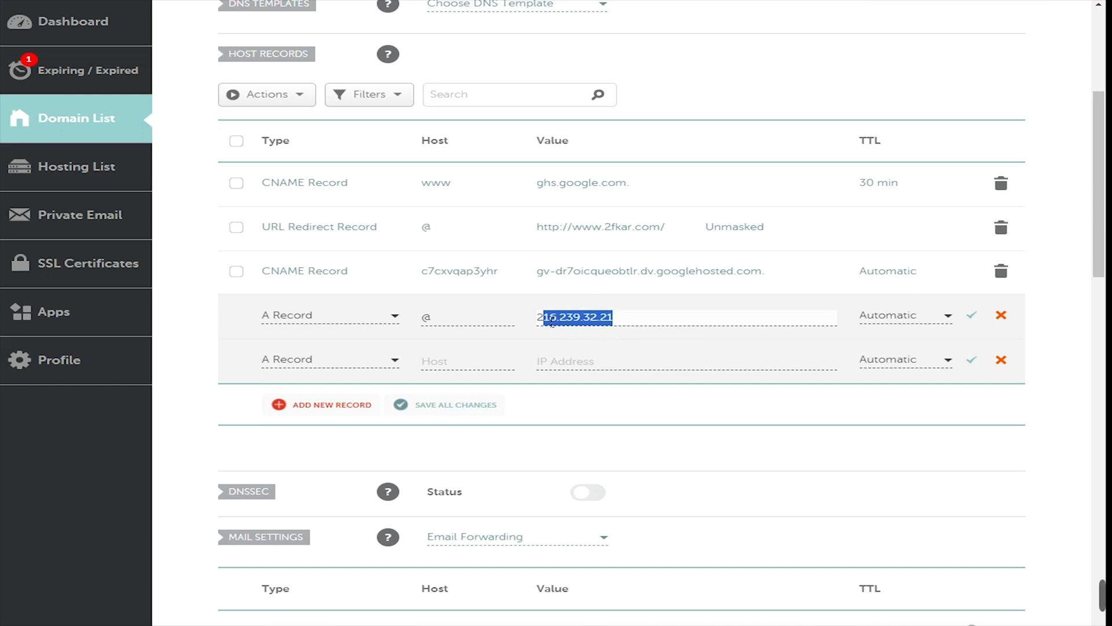
pyautogui.click(577, 357)
pyautogui.hotkey('ctrl', 'v')
pyautogui.moveTo(590, 319); pyautogui.dragTo(605, 323)
pyautogui.moveTo(590, 362); pyautogui.dragTo(605, 366)
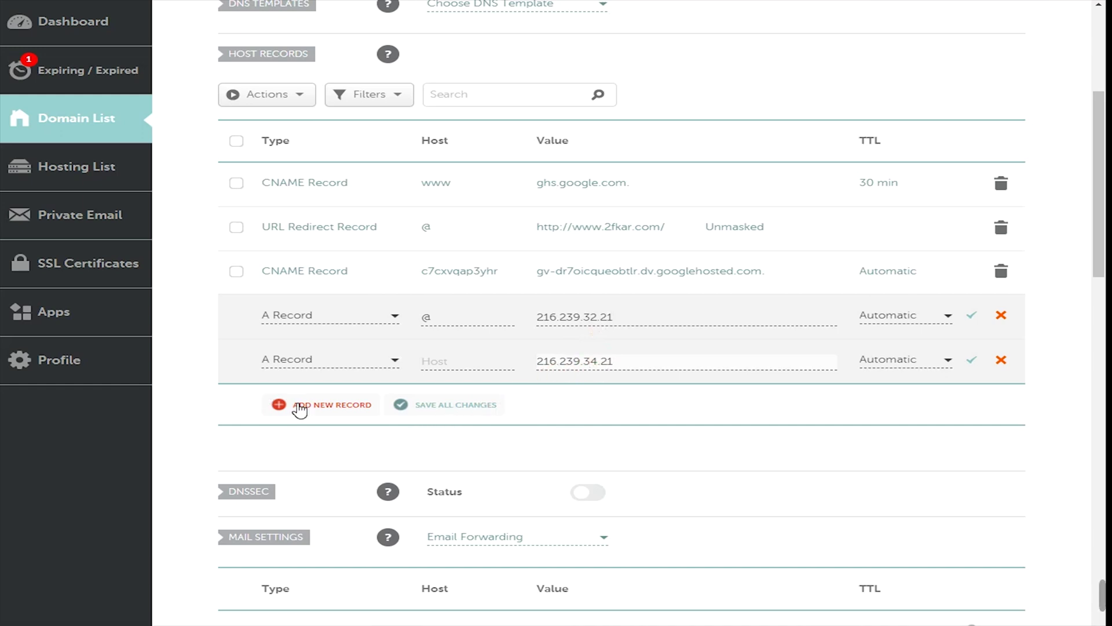
# Add a third A record and enter @ as the host of the second and third A records.
pyautogui.click(296, 405)
pyautogui.scroll(-1, 318, 268)
pyautogui.scroll(1, 333, 226)
pyautogui.click(323, 218)
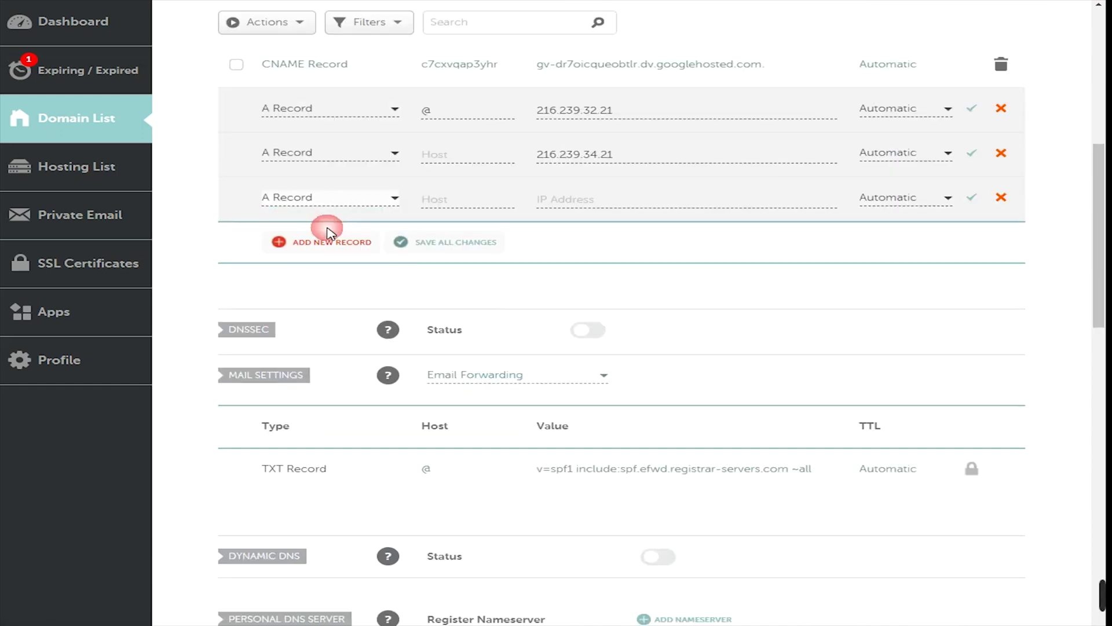
pyautogui.scroll(1, 436, 232)
pyautogui.click(467, 277)
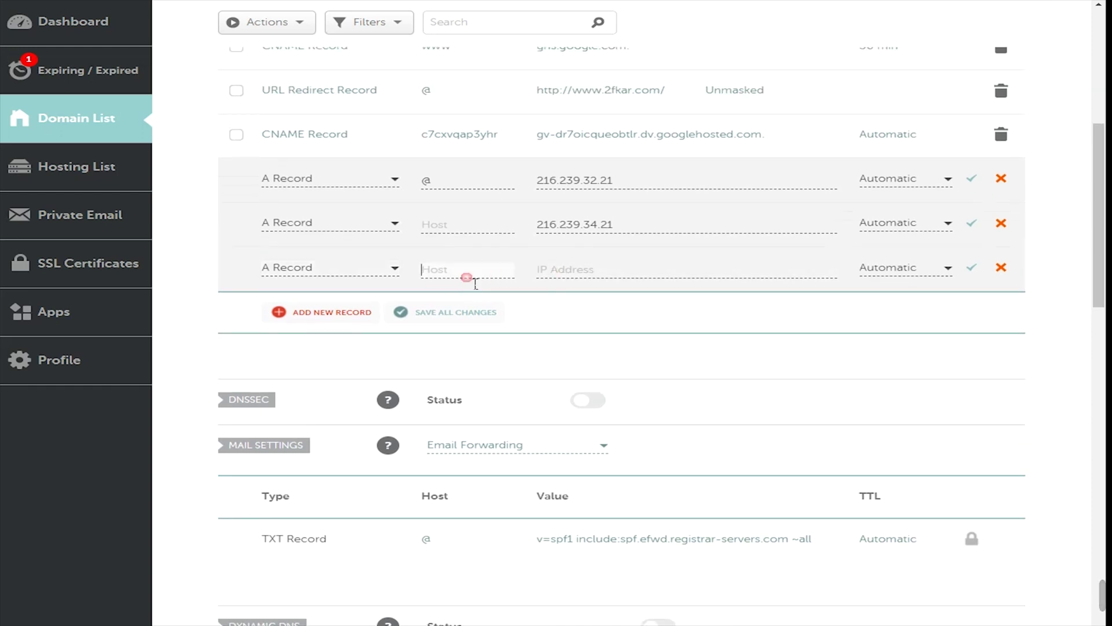
pyautogui.click(462, 227)
pyautogui.write('@')
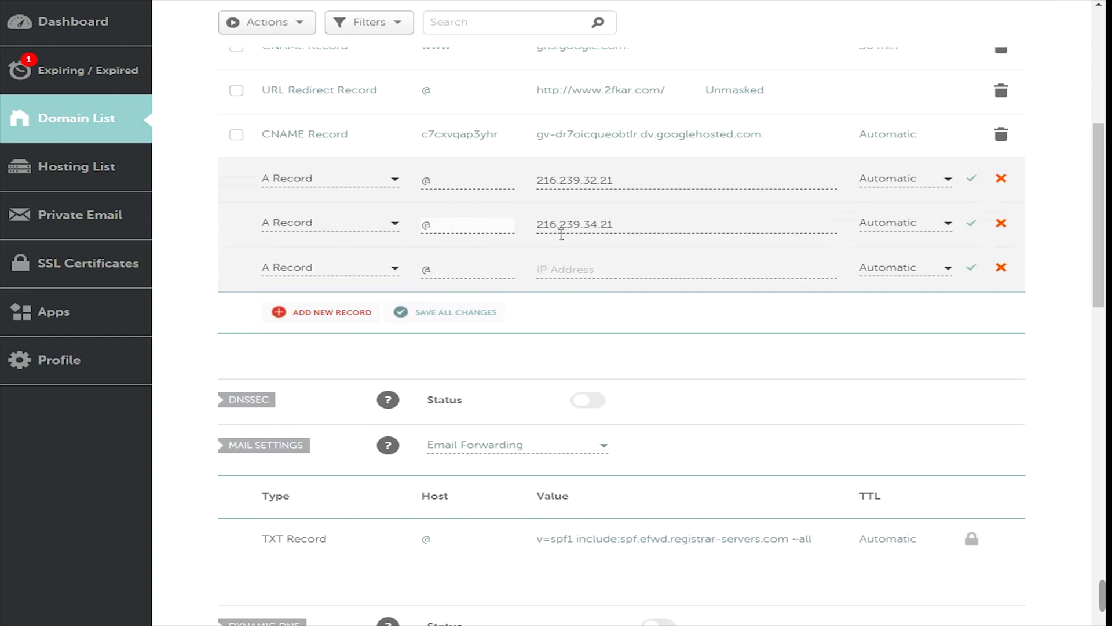
# Copy the second A record's IP address to the third A record and change it to 216.239.36.21.
pyautogui.moveTo(620, 235); pyautogui.dragTo(533, 229)
pyautogui.hotkey('ctrl', 'c')
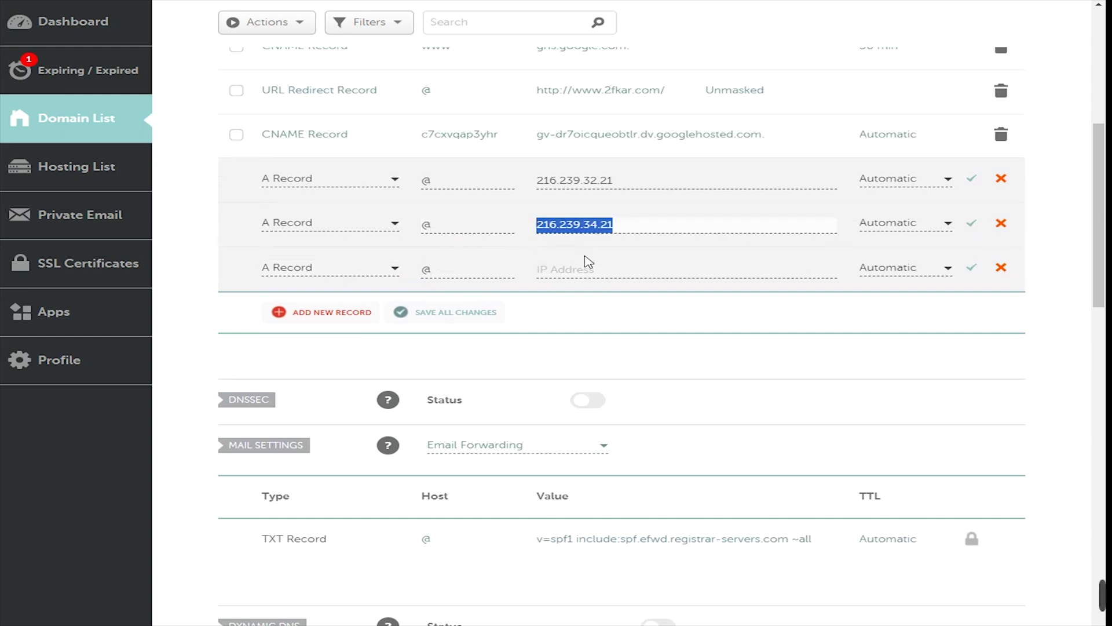
pyautogui.click(587, 264)
pyautogui.hotkey('ctrl', 'v')
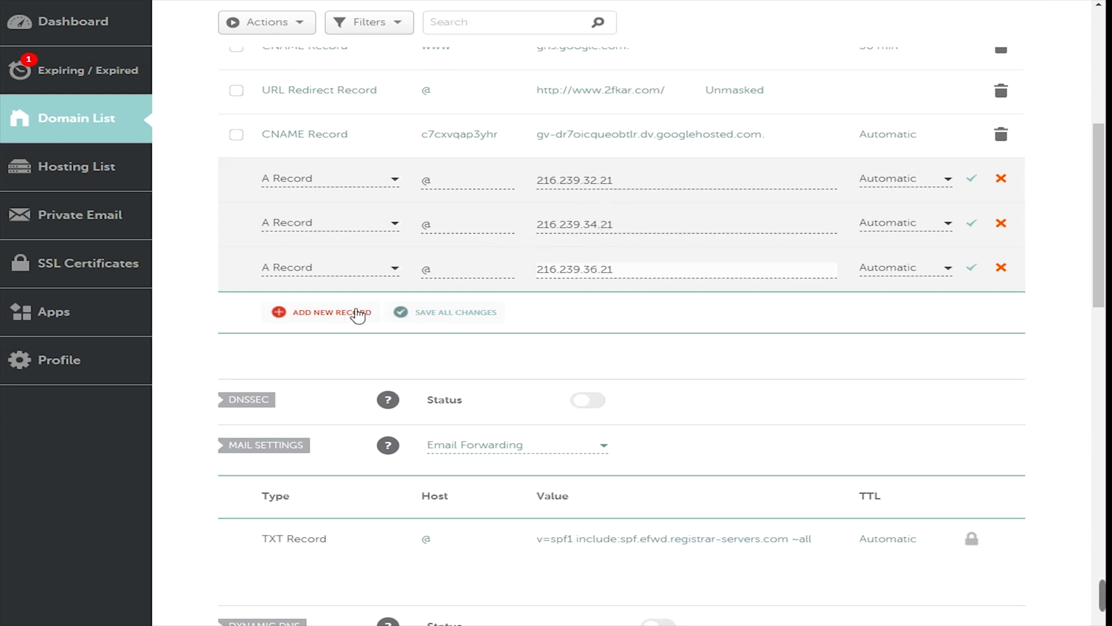
# Add a fourth A record with host @ and IP address 216.239.38.21, and save the first A record.
pyautogui.click(350, 312)
pyautogui.click(467, 224)
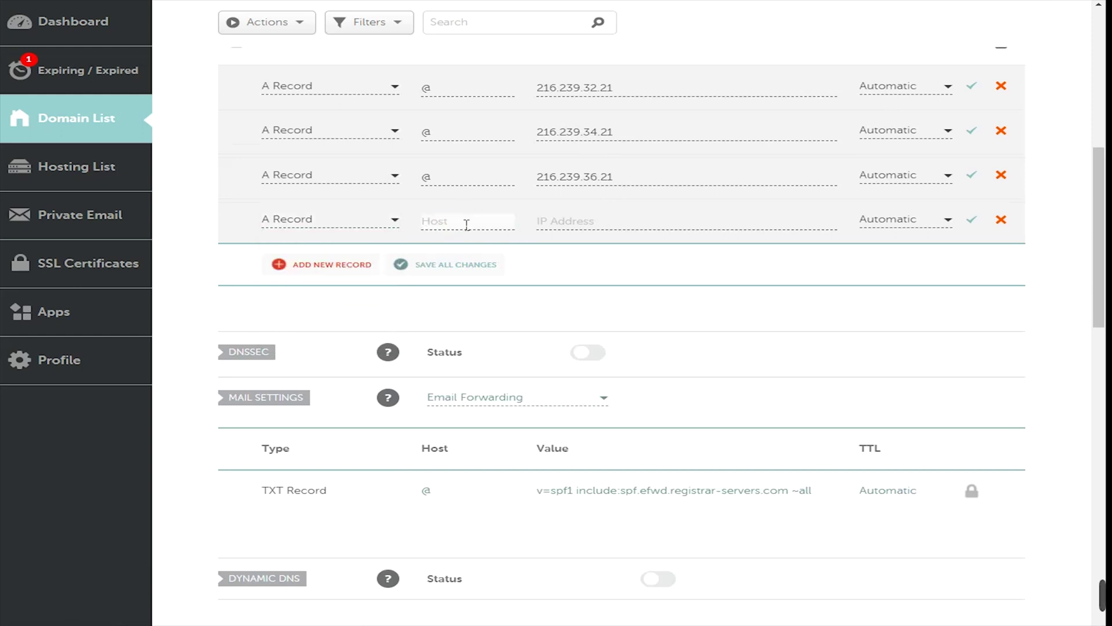
pyautogui.click(581, 223)
pyautogui.hotkey('ctrl', 'v')
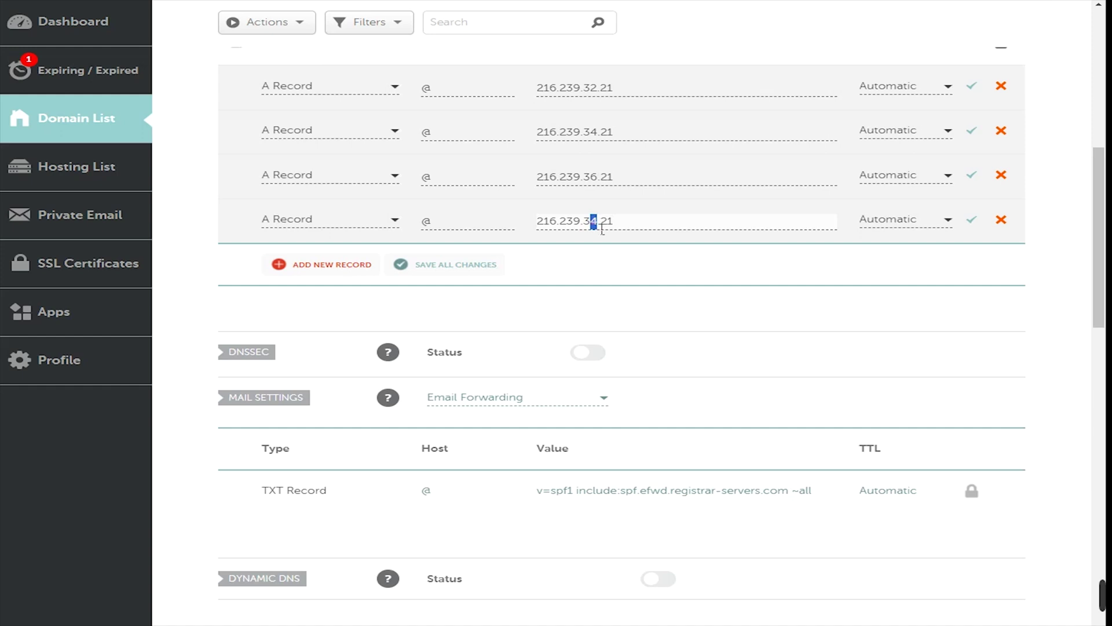
pyautogui.scroll(3, 640, 300)
pyautogui.click(972, 247)
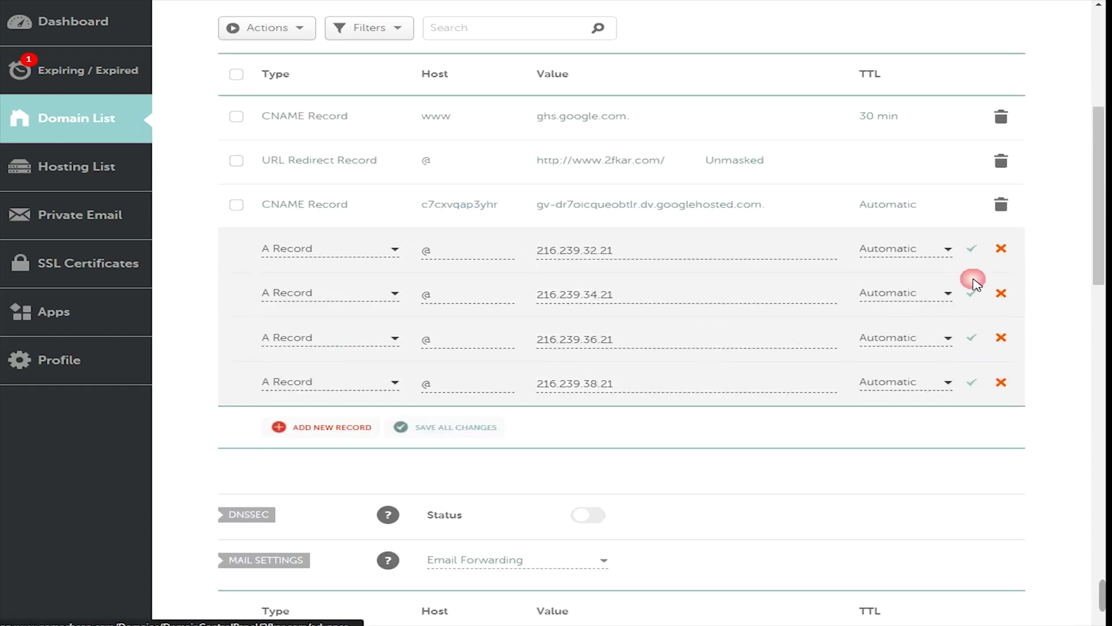
# Save the second, third and fourth A records in the host records.
pyautogui.click(972, 294)
pyautogui.click(971, 337)
pyautogui.click(971, 380)
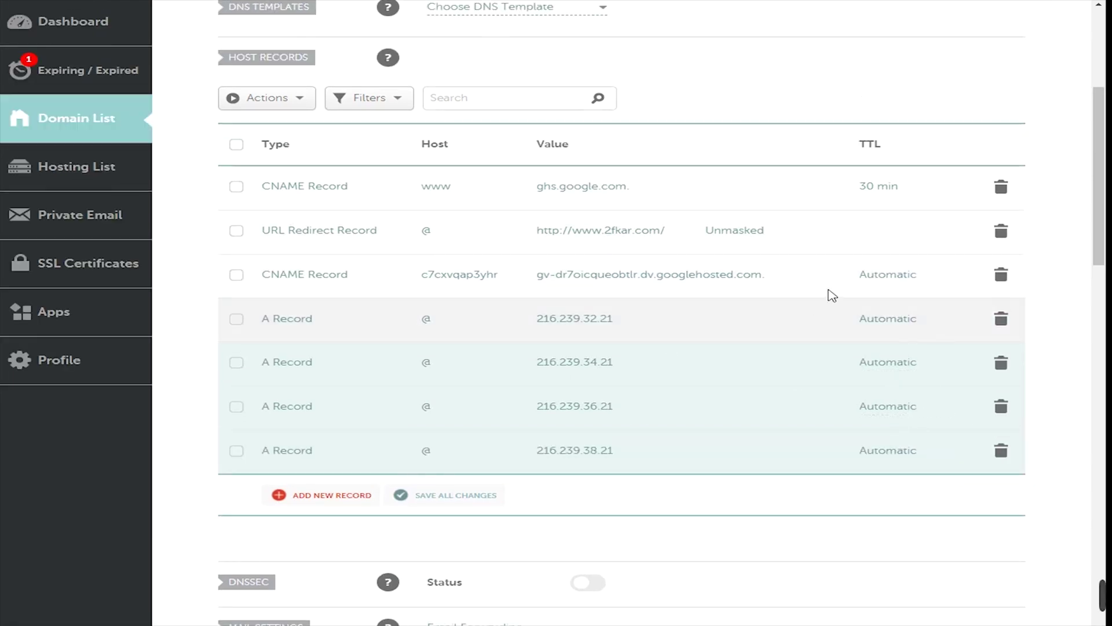
# Set the TTL of the googlehosted.com verification CNAME record to 30 min and save the record.
pyautogui.moveTo(404, 278); pyautogui.dragTo(899, 281)
pyautogui.click(899, 281)
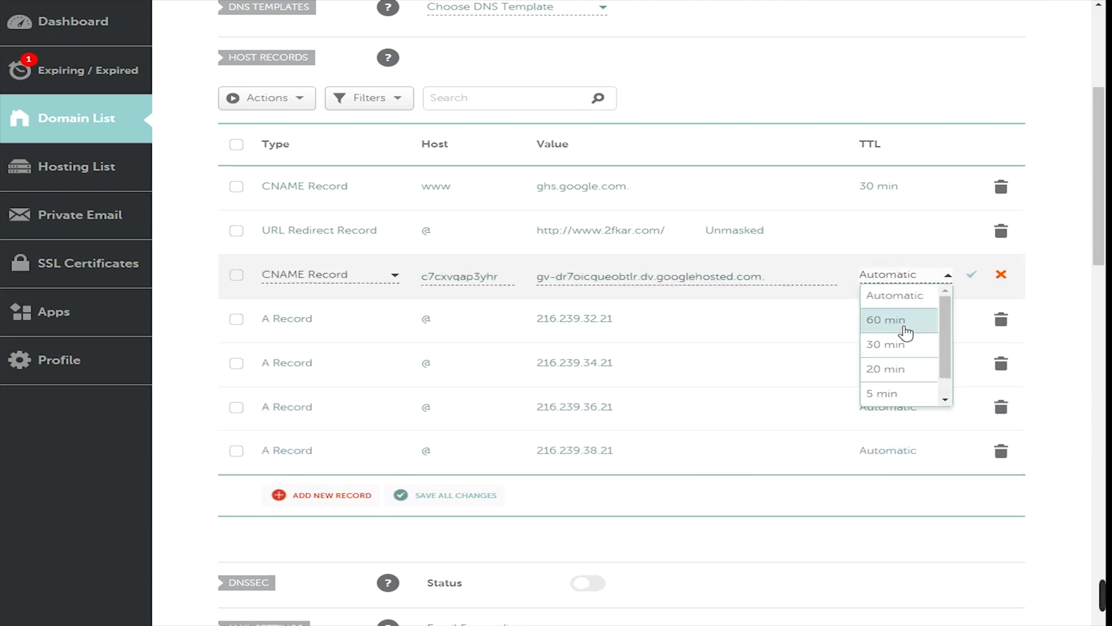
pyautogui.click(898, 346)
pyautogui.click(972, 276)
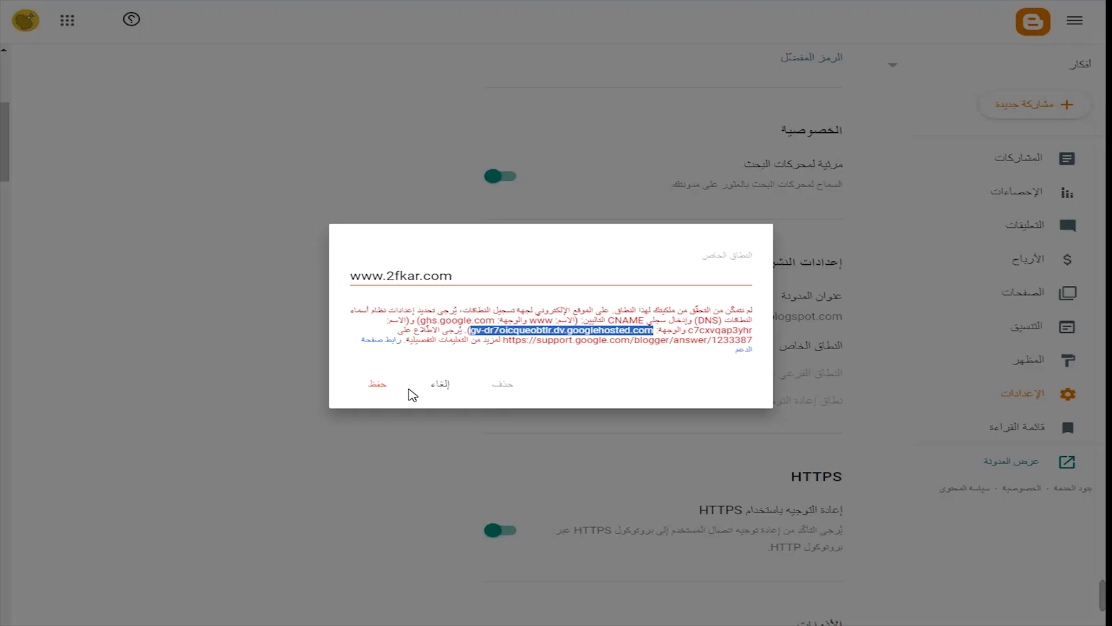
pyautogui.click(384, 387)
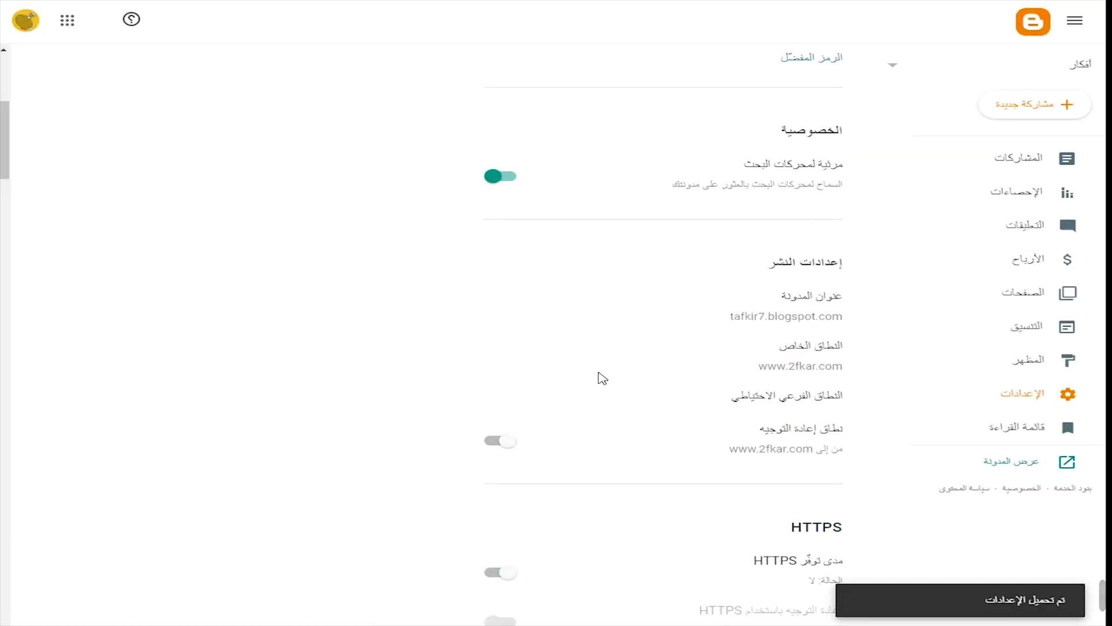
pyautogui.press('F4')
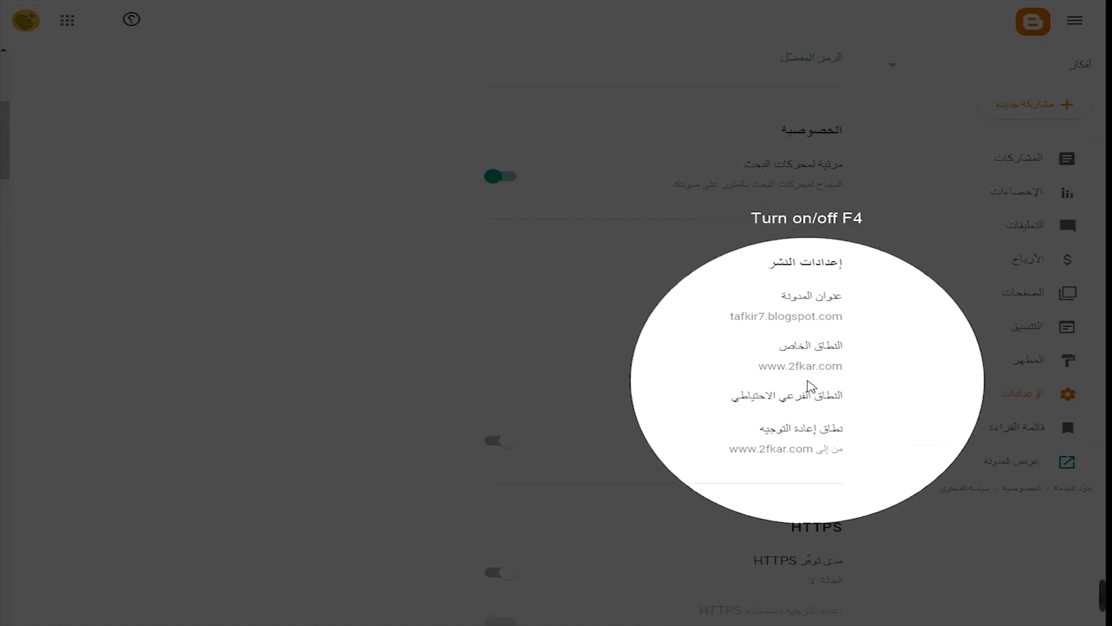
pyautogui.press('F4')
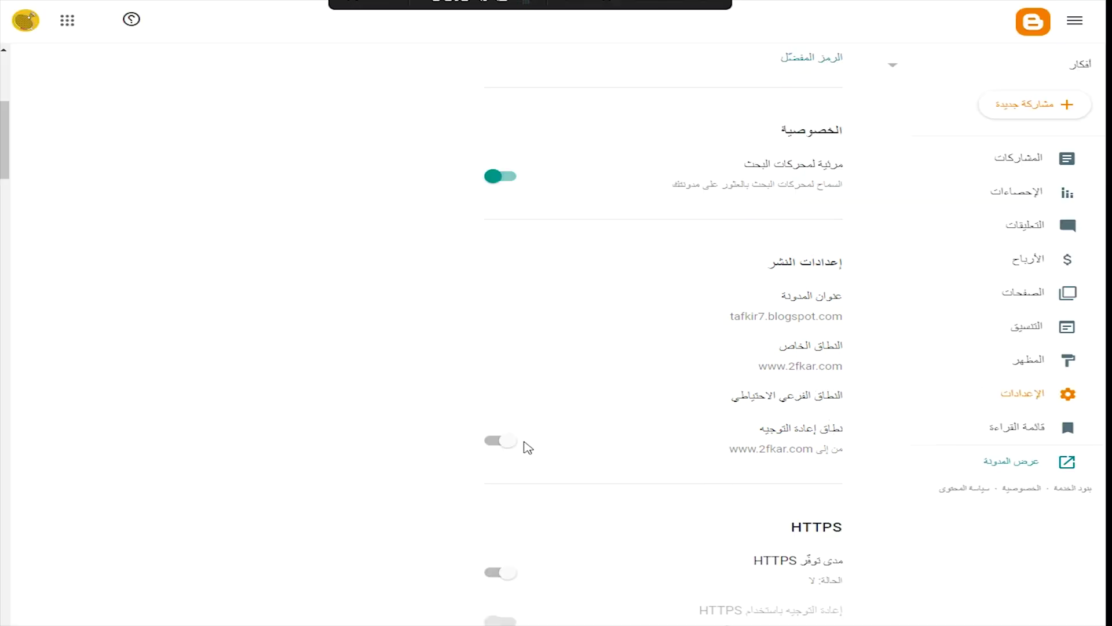
pyautogui.click(503, 441)
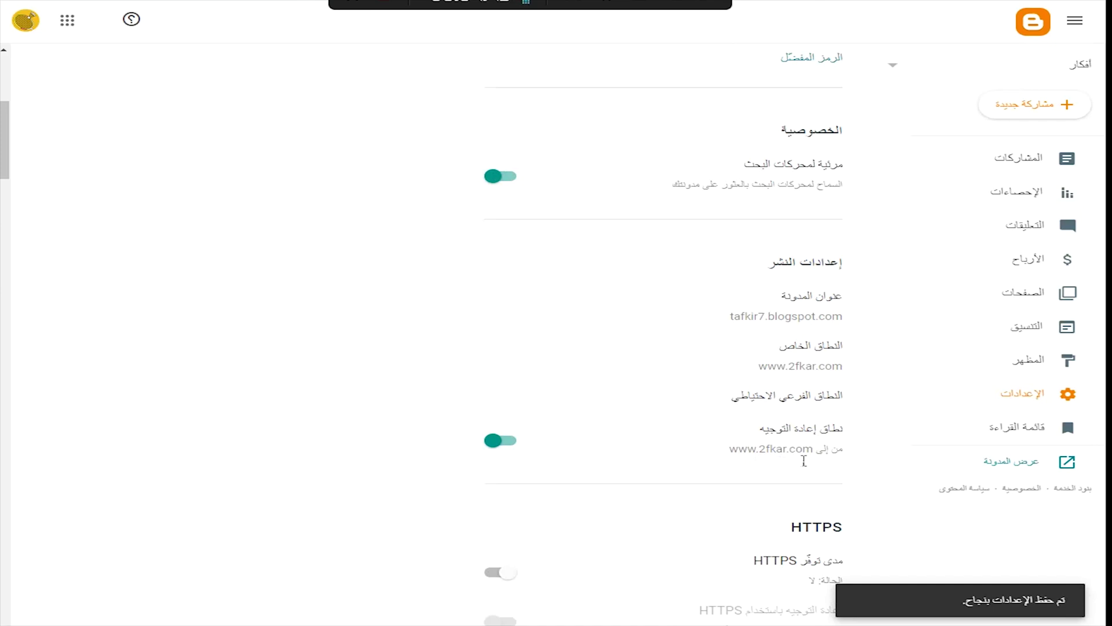
pyautogui.scroll(1, 635, 276)
pyautogui.scroll(-2, 644, 247)
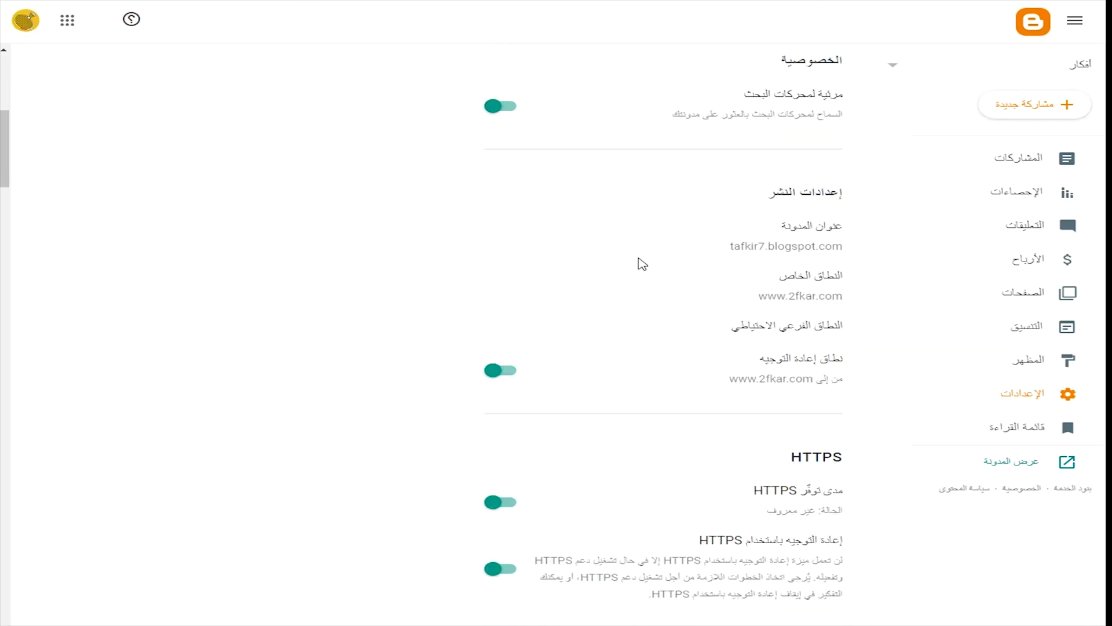
pyautogui.scroll(-1, 644, 251)
pyautogui.moveTo(787, 392); pyautogui.dragTo(775, 429)
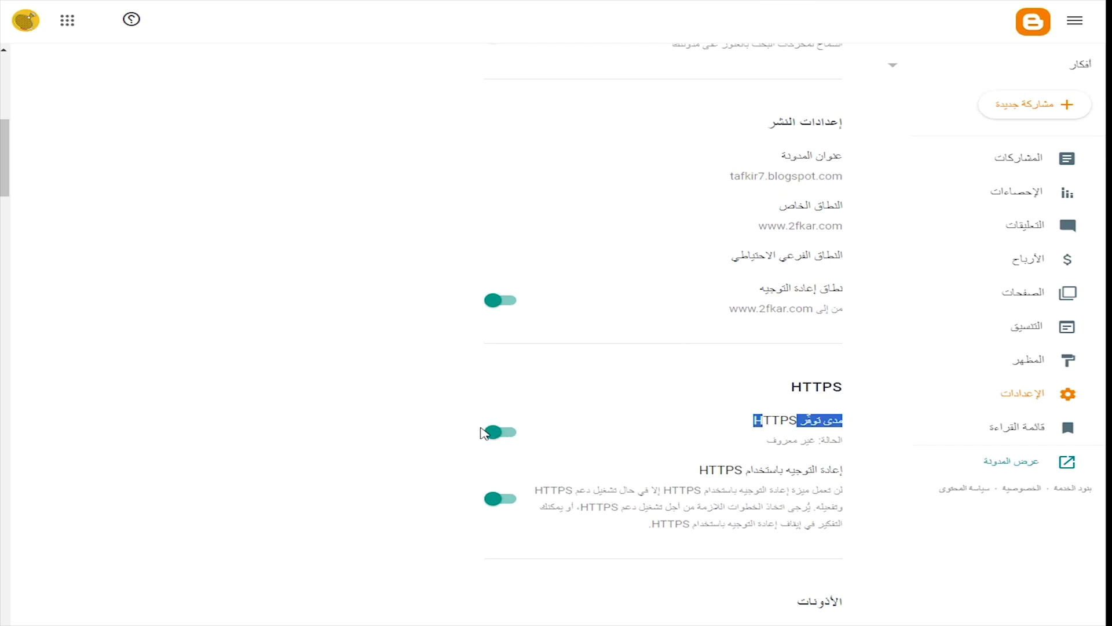
pyautogui.moveTo(847, 470); pyautogui.dragTo(709, 471)
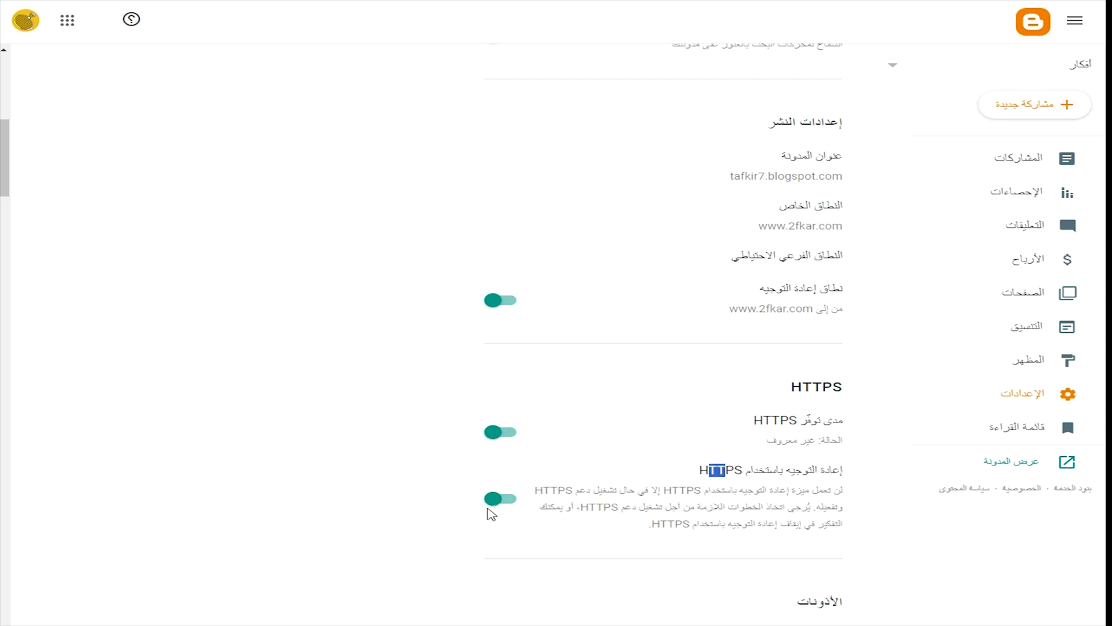
pyautogui.click(348, 428)
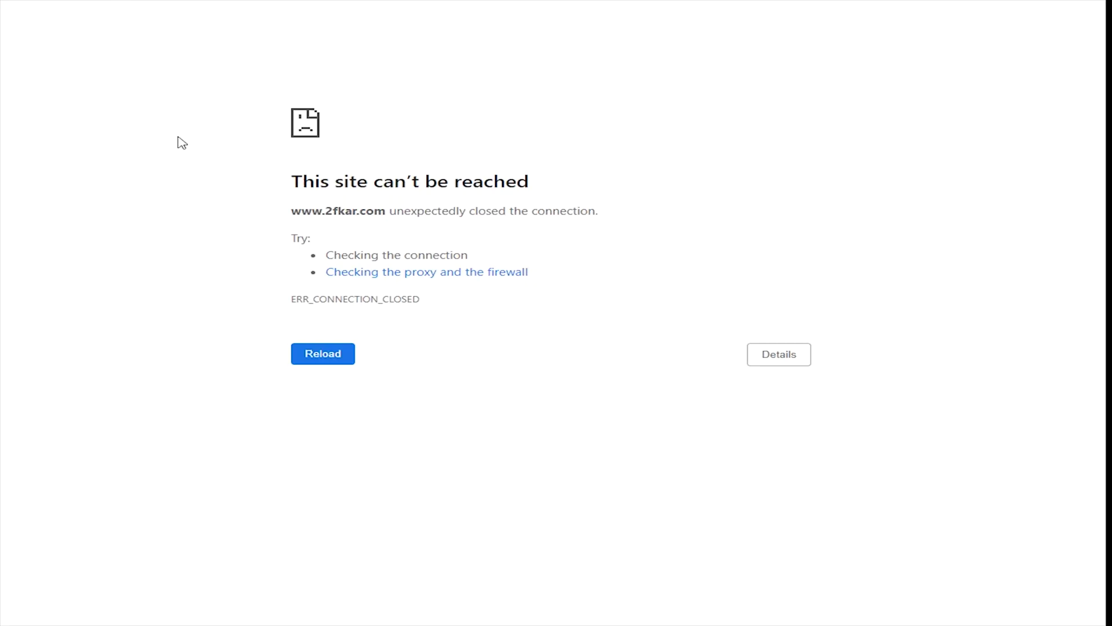
# View the blog from the Blogger dashboard and check that its home page loads on the custom domain.
pyautogui.moveTo(229, 125); pyautogui.dragTo(521, 320)
pyautogui.click(668, 293)
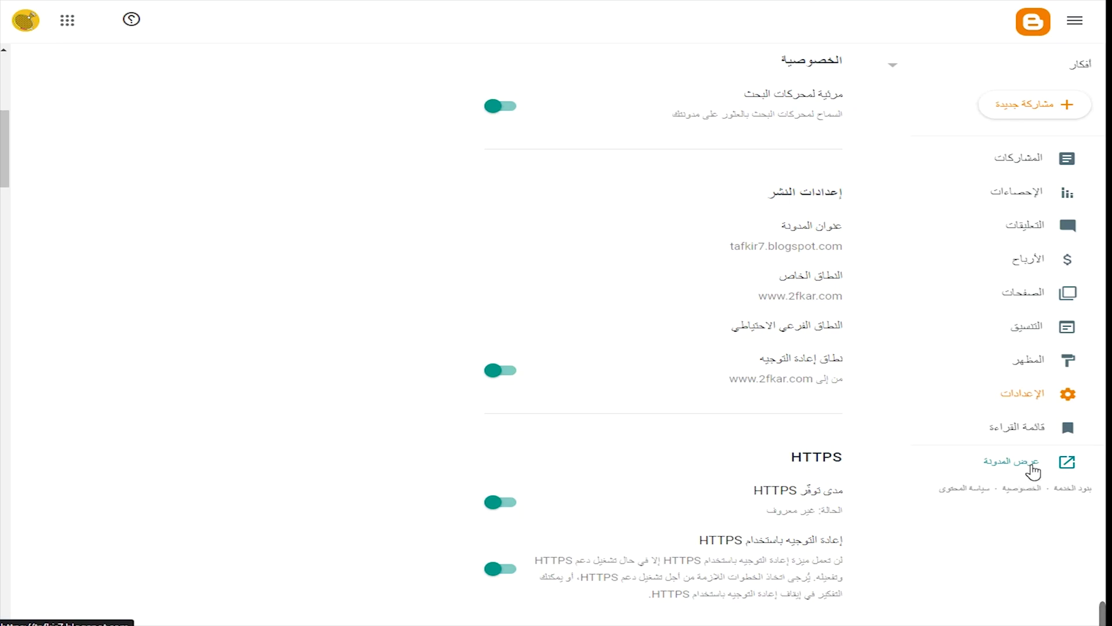
pyautogui.click(1011, 461)
pyautogui.scroll(-8, 517, 241)
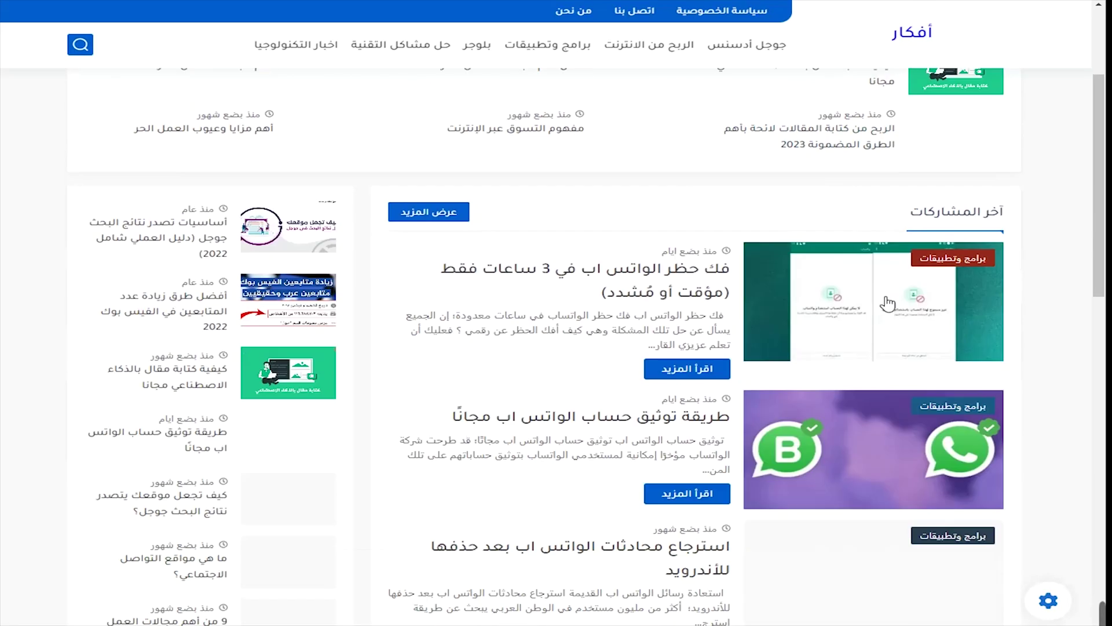
pyautogui.scroll(7, 483, 400)
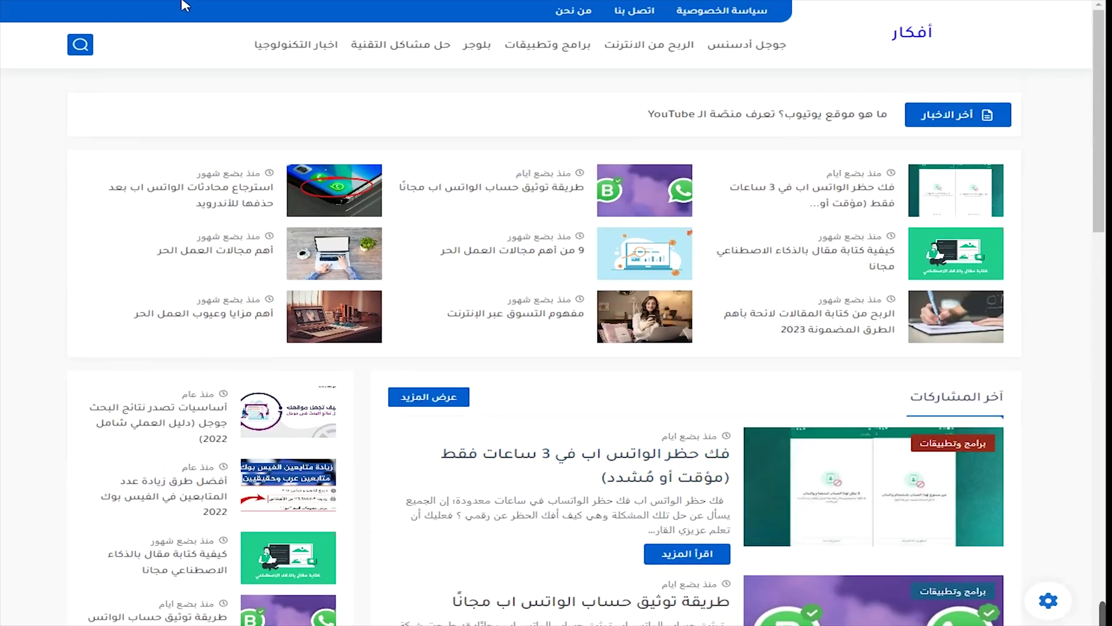
pyautogui.hotkey('ctrl', 'f')
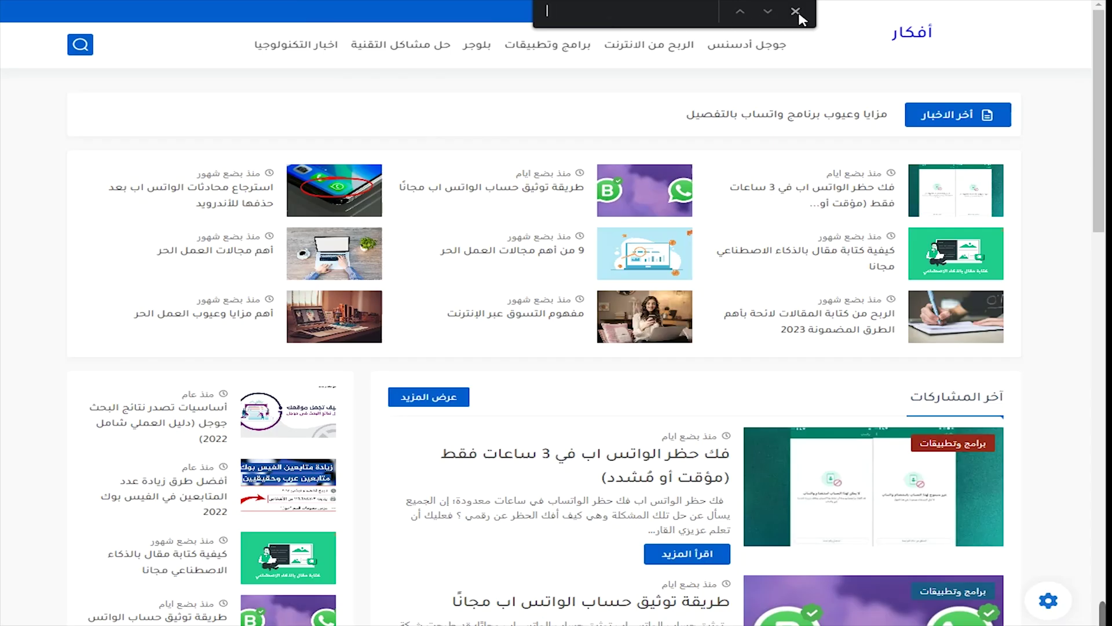
pyautogui.press('Escape')
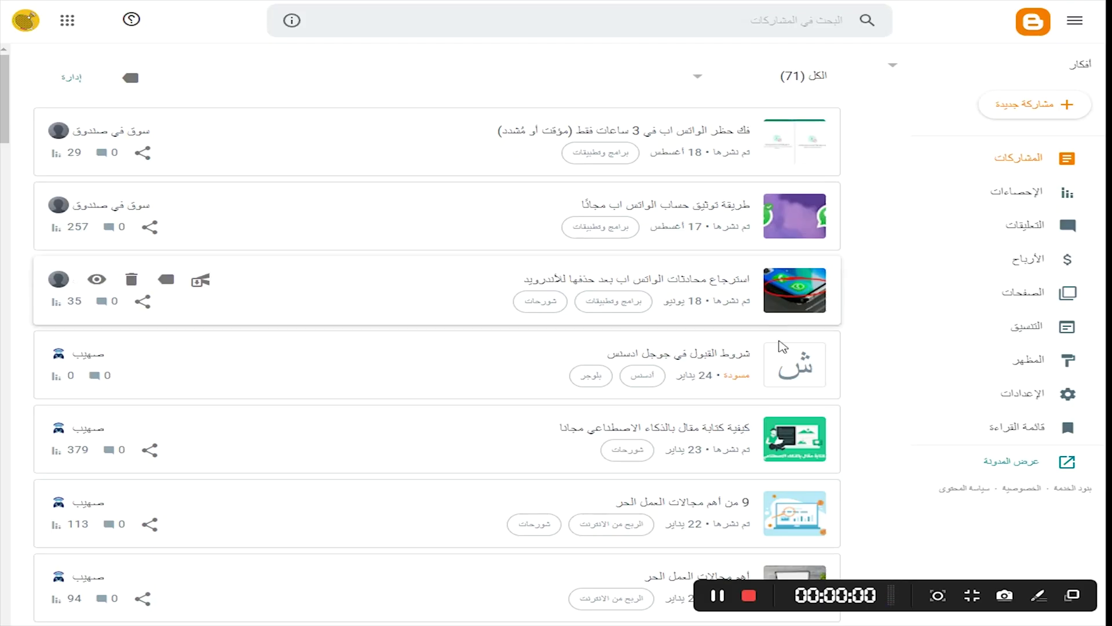
# View the blog and copy its web address.
pyautogui.click(1019, 459)
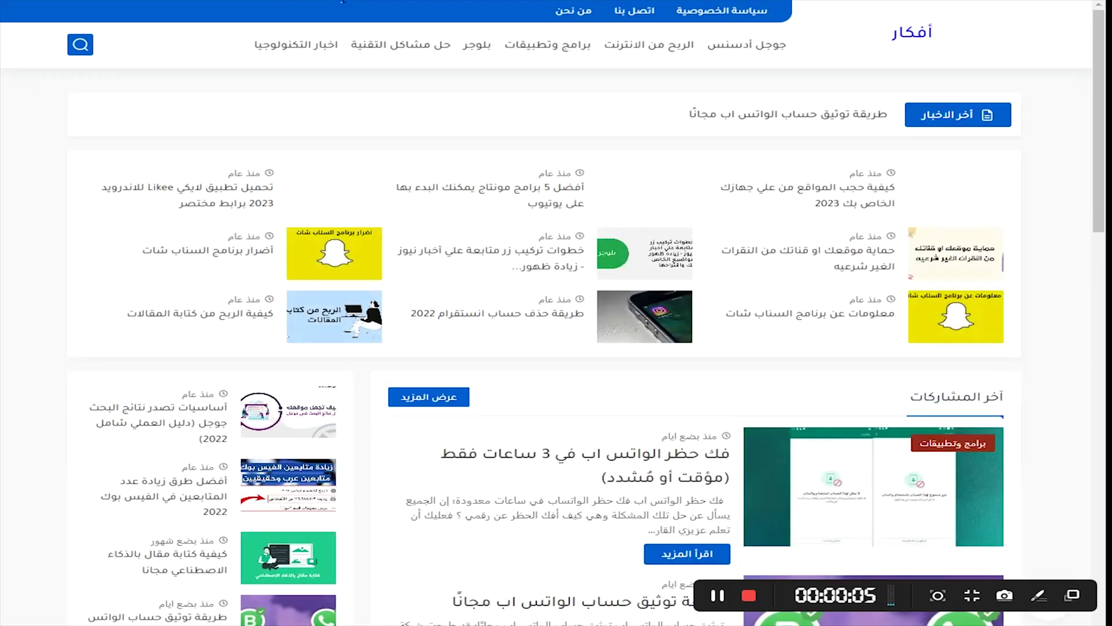
pyautogui.rightClick(157, 1)
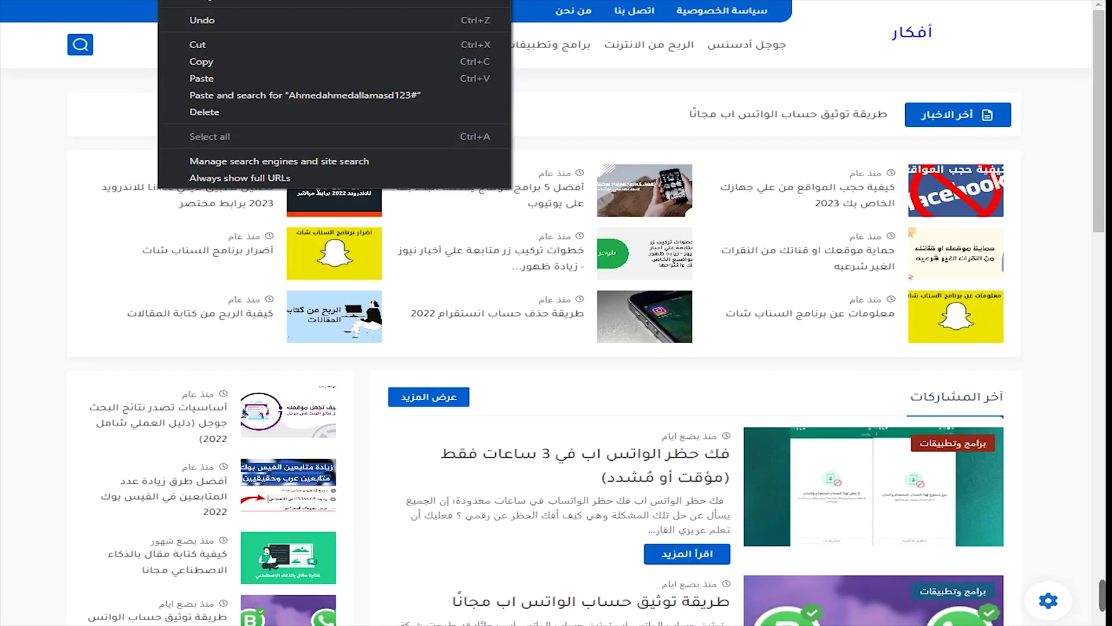
pyautogui.click(200, 61)
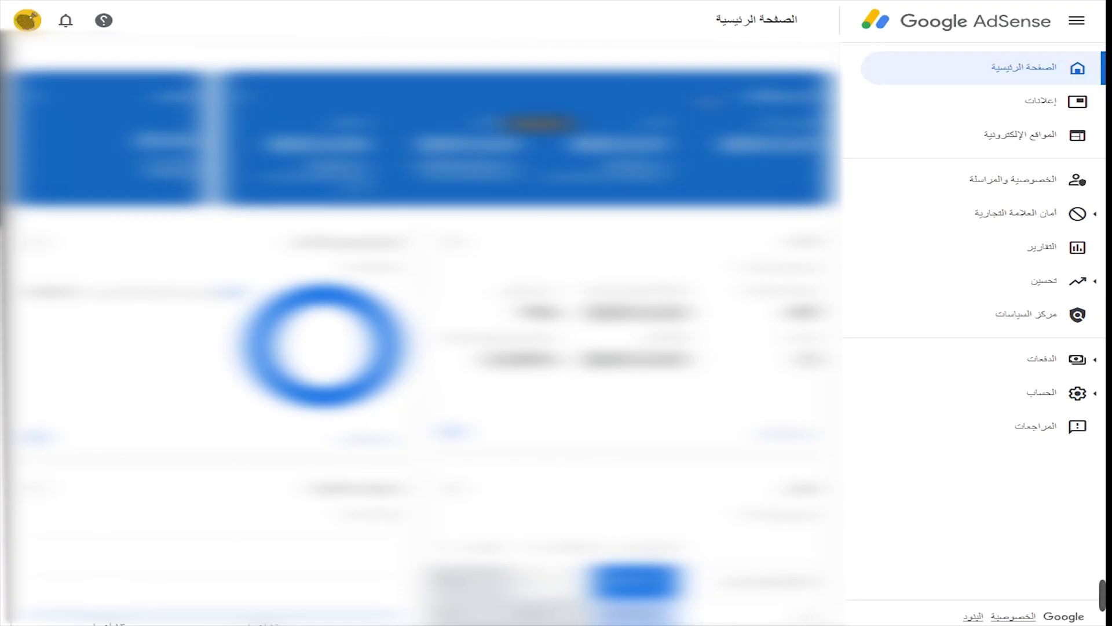
# Switch to Google AdSense, open the list of sites and start adding a new site.
pyautogui.click(1036, 150)
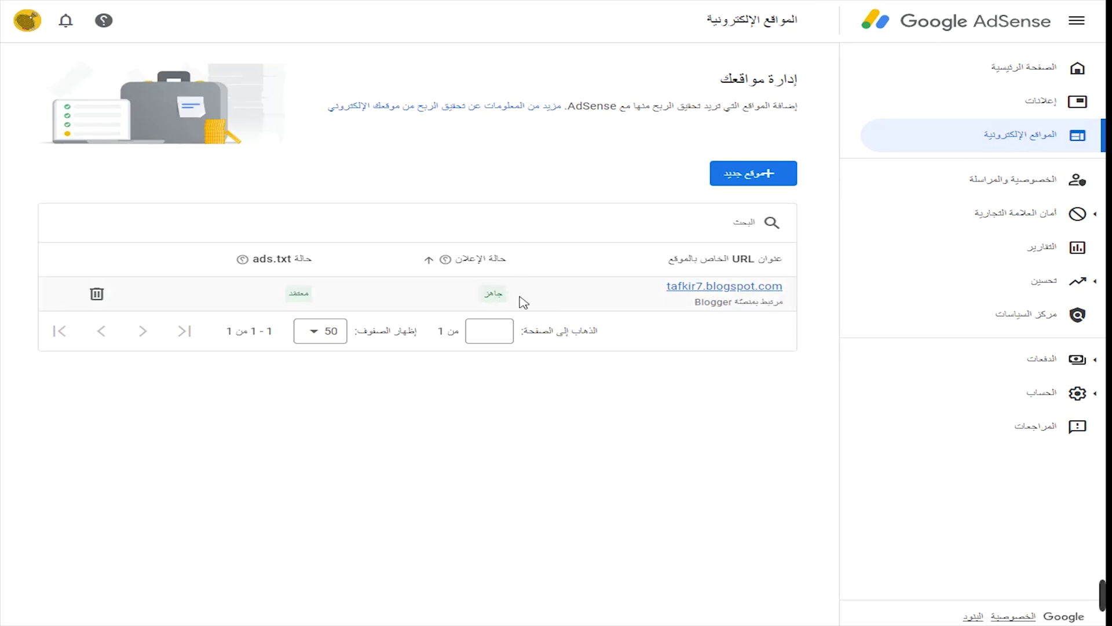
pyautogui.doubleClick(495, 293)
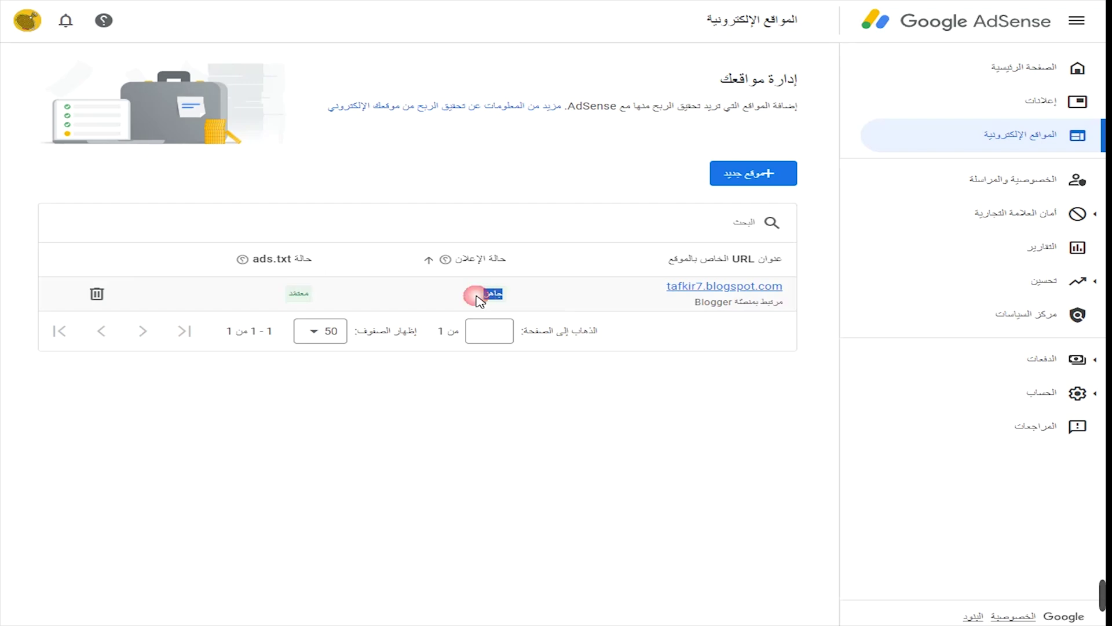
pyautogui.click(764, 184)
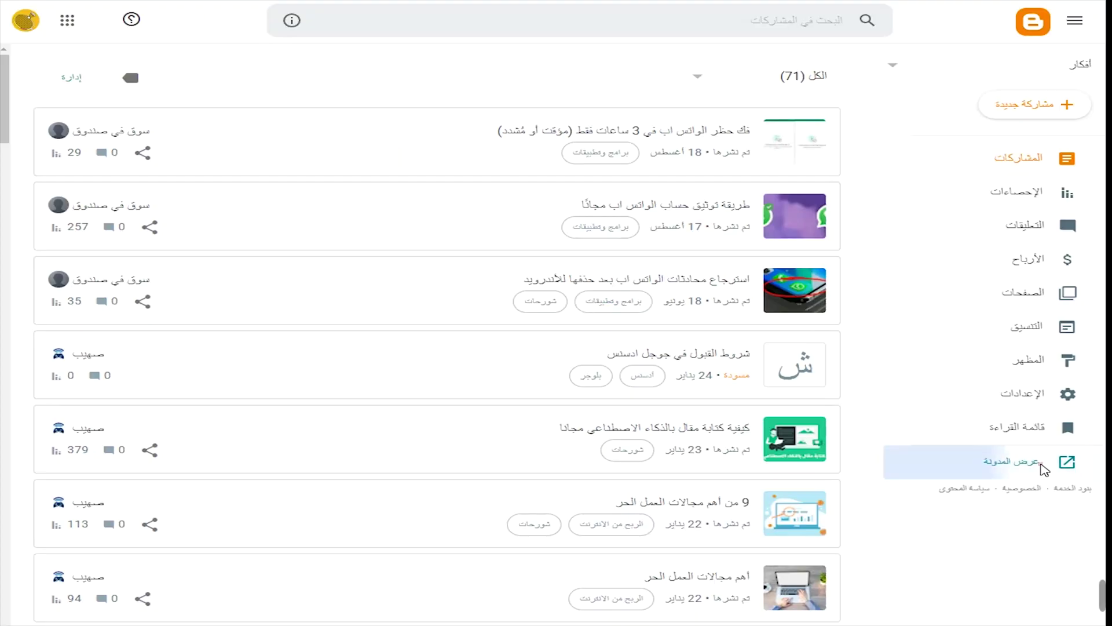
pyautogui.click(1023, 464)
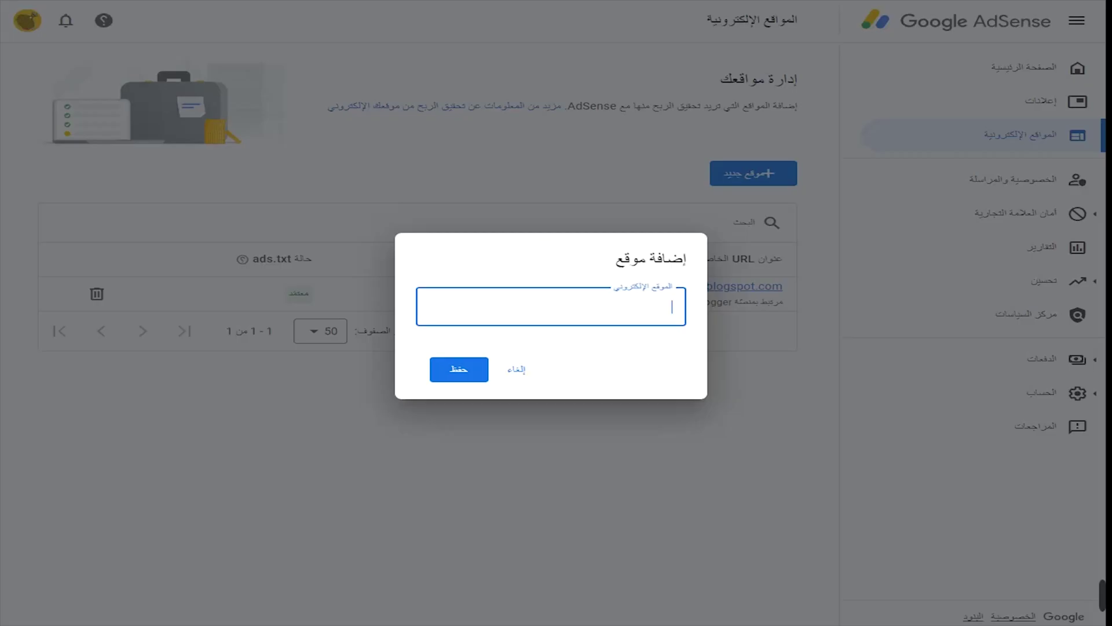
pyautogui.rightClick(621, 311)
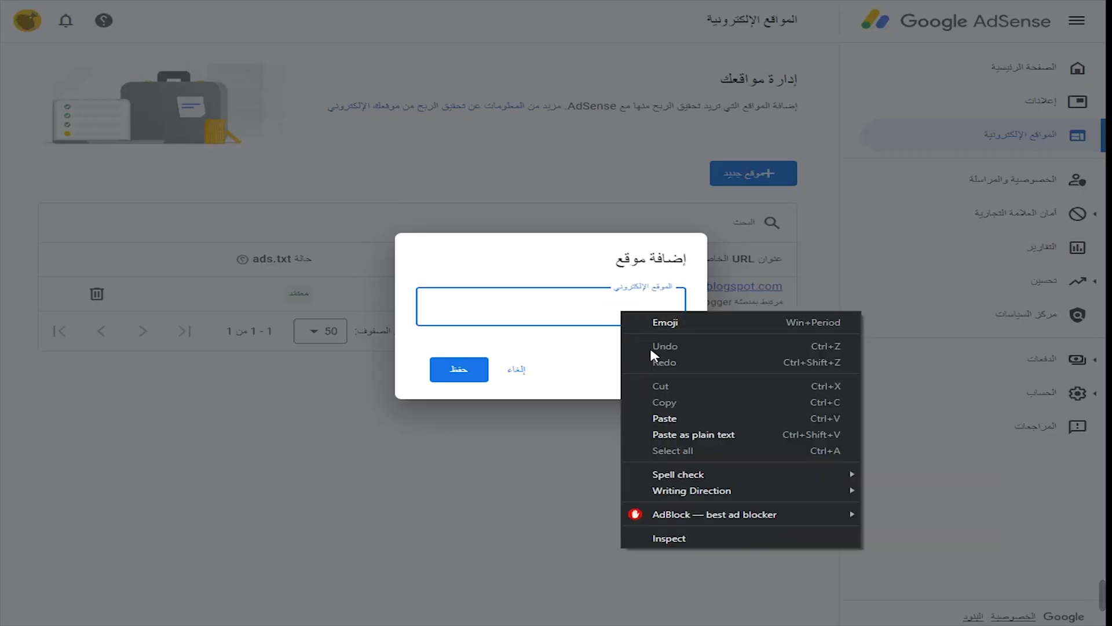
pyautogui.click(669, 418)
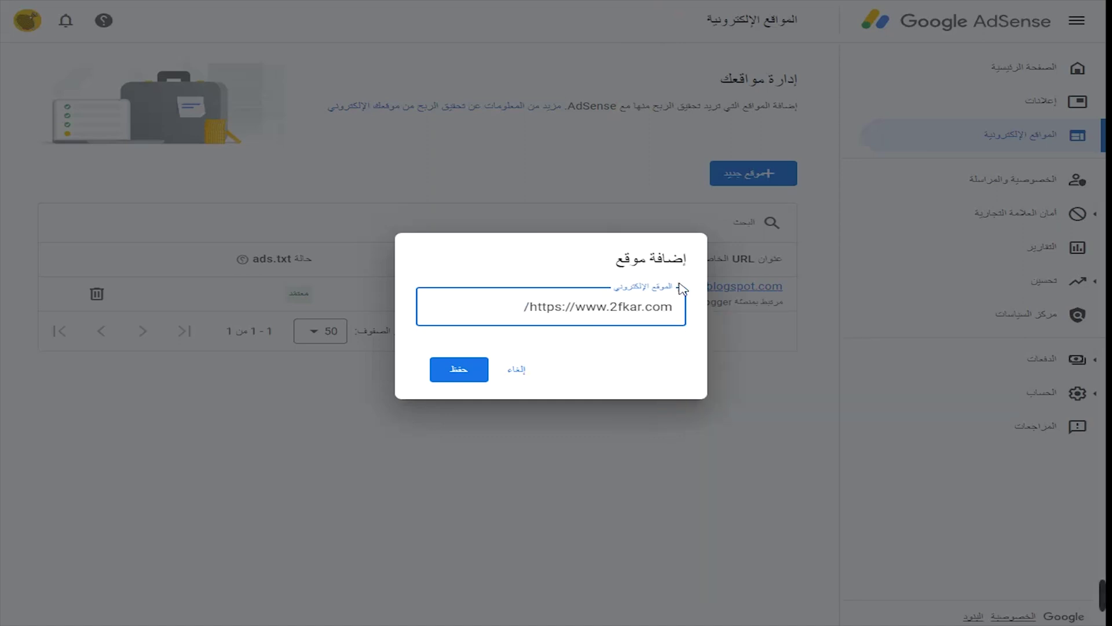
pyautogui.moveTo(681, 264); pyautogui.dragTo(496, 365)
pyautogui.click(478, 369)
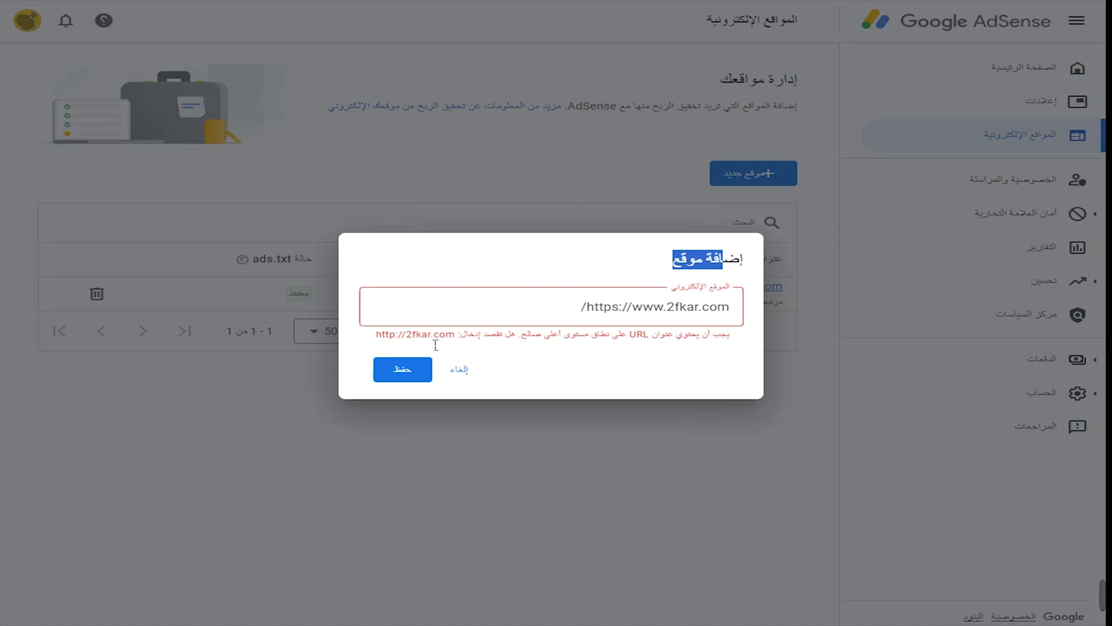
pyautogui.moveTo(666, 312); pyautogui.dragTo(631, 314)
pyautogui.press('BackSpace')
pyautogui.press('Delete')
pyautogui.click(529, 316)
pyautogui.press('BackSpace')
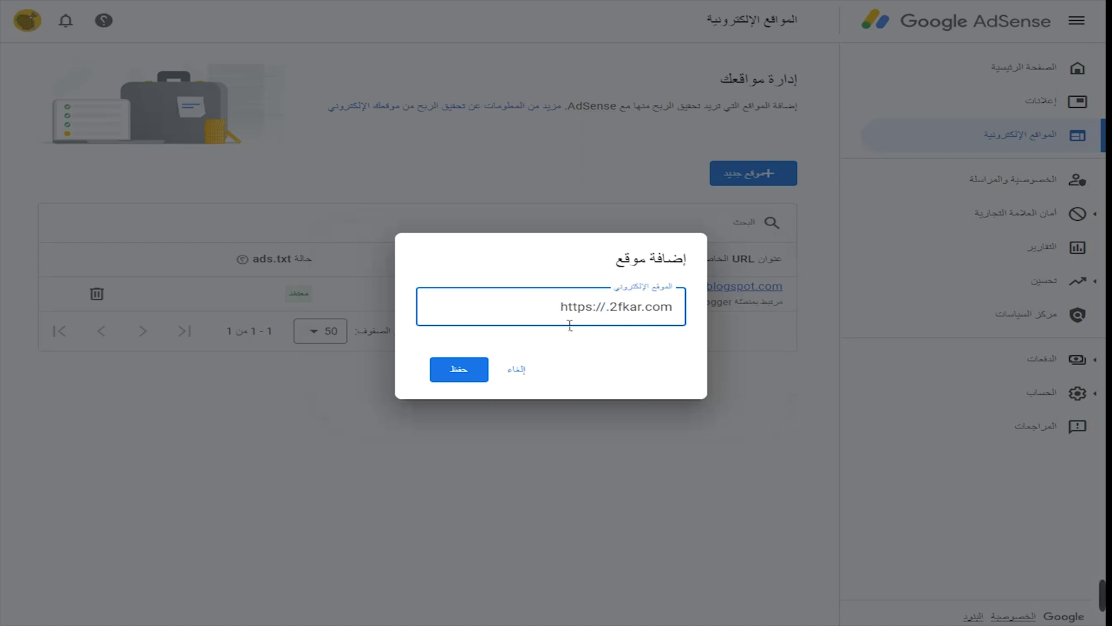
pyautogui.click(601, 315)
pyautogui.press('Delete')
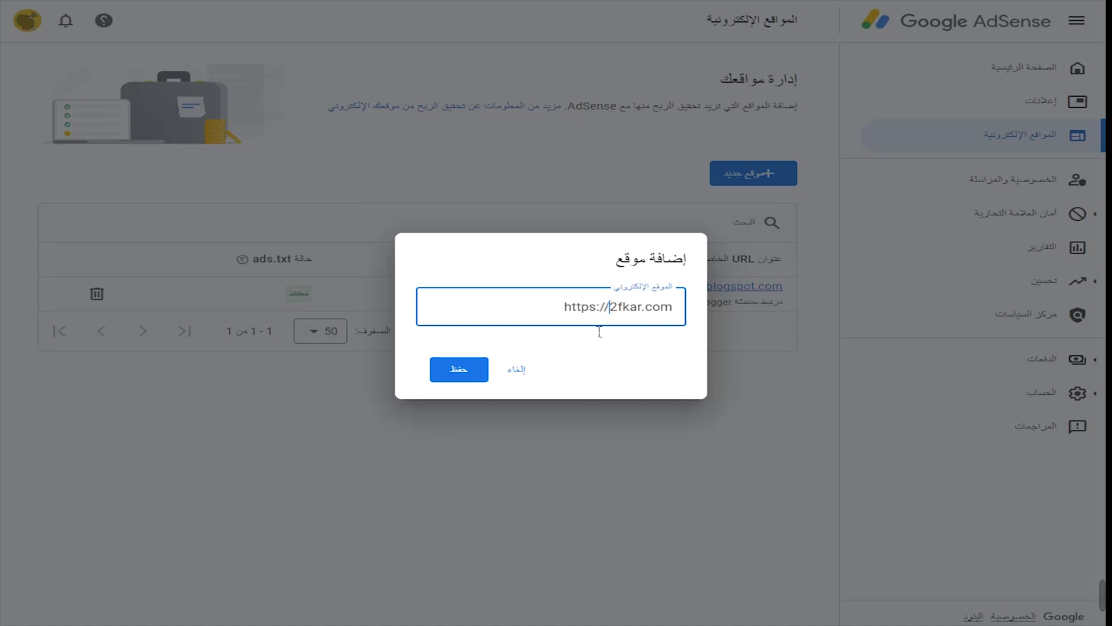
pyautogui.moveTo(674, 313); pyautogui.dragTo(637, 313)
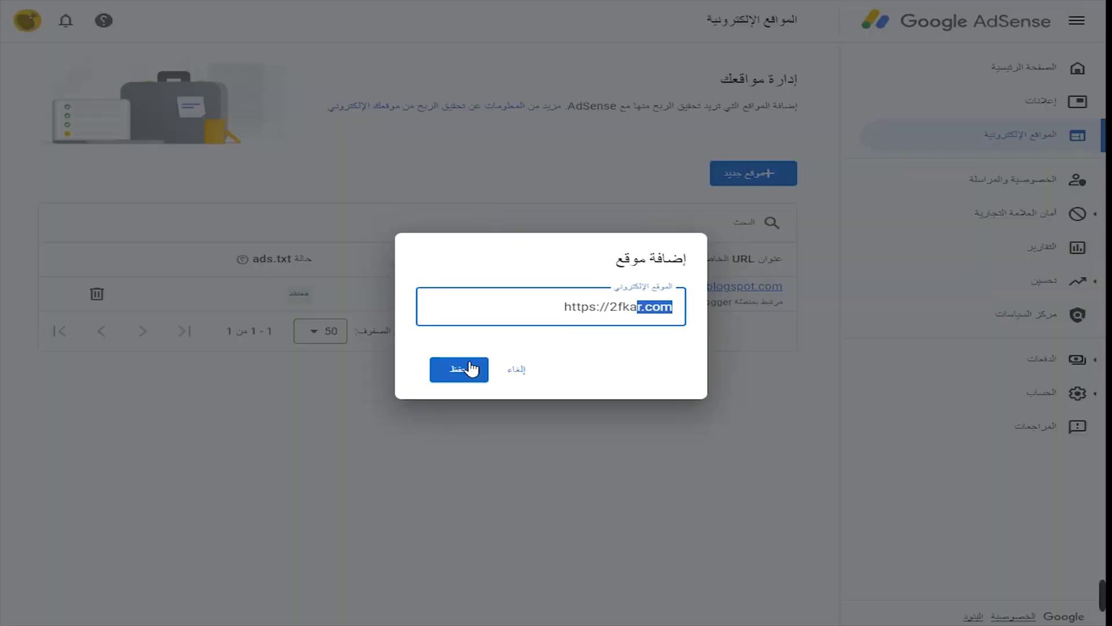
pyautogui.click(472, 369)
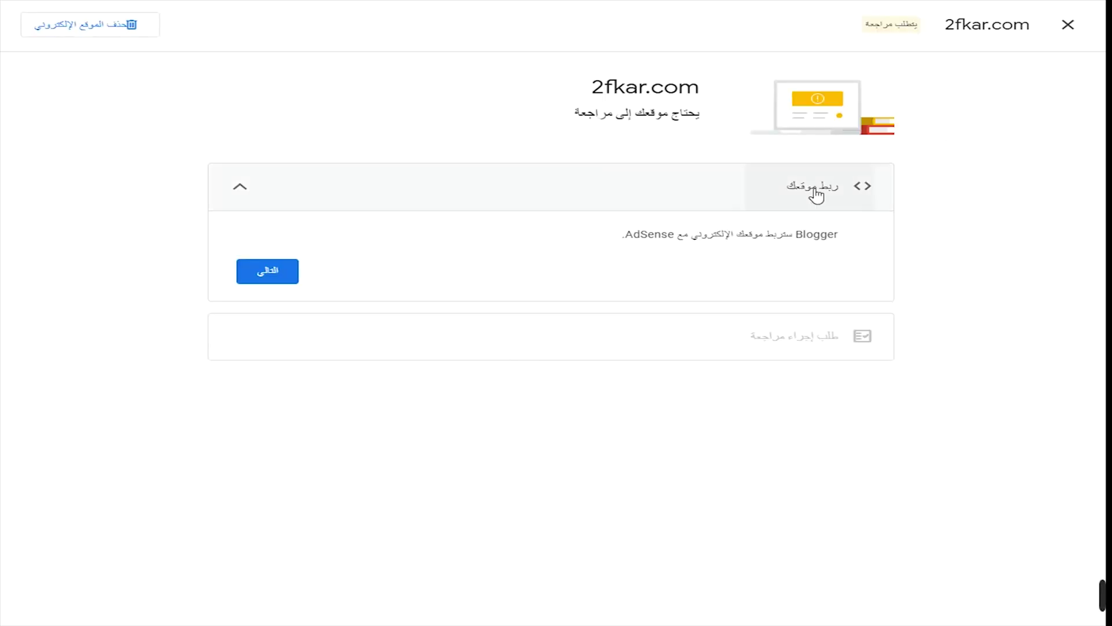
# Connect 2fkar.com to AdSense through Blogger, request its review and close the site's page.
pyautogui.click(854, 195)
pyautogui.click(805, 246)
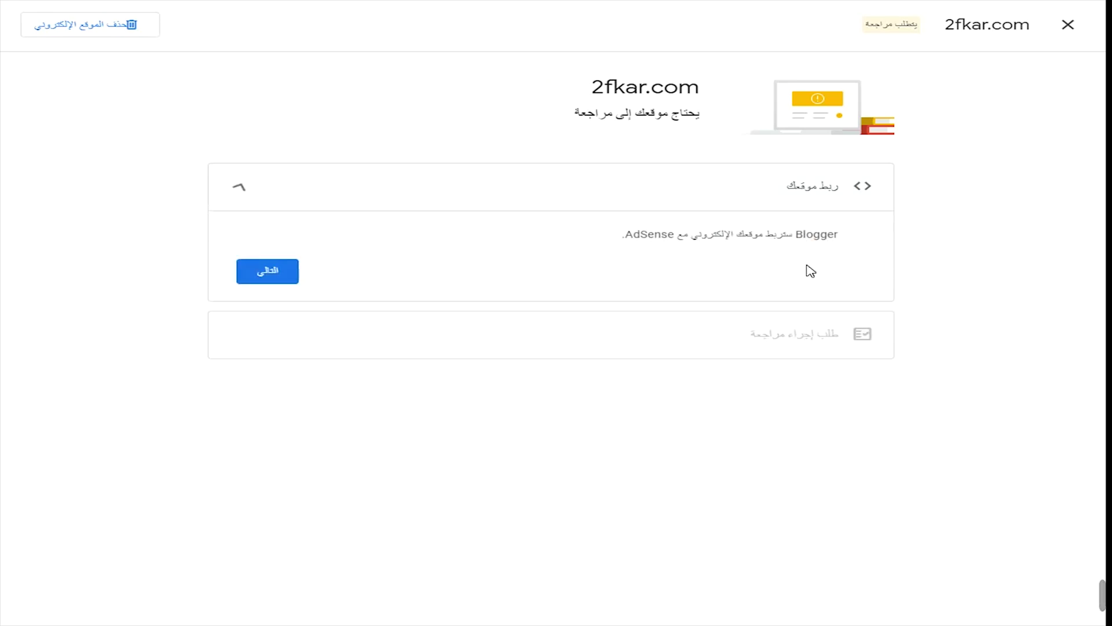
pyautogui.click(277, 276)
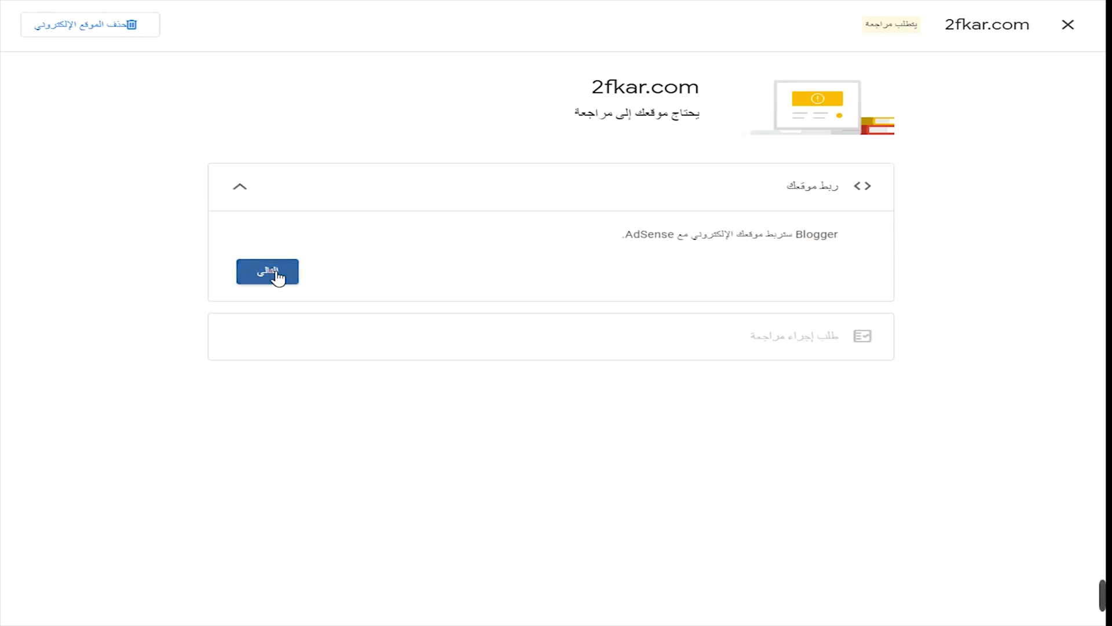
pyautogui.click(338, 436)
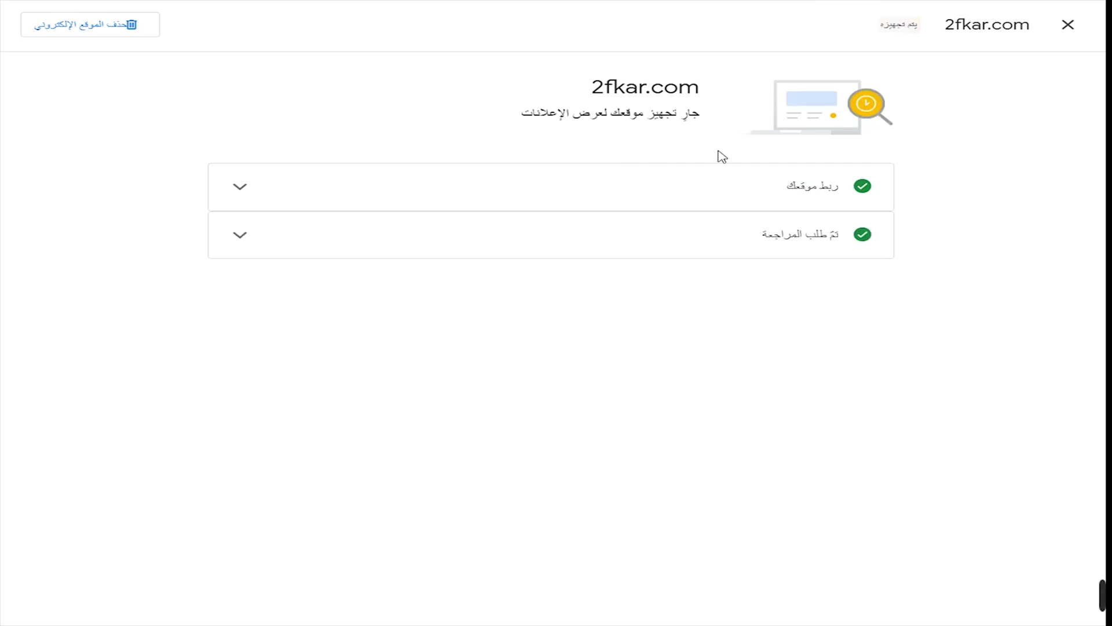
pyautogui.click(1068, 25)
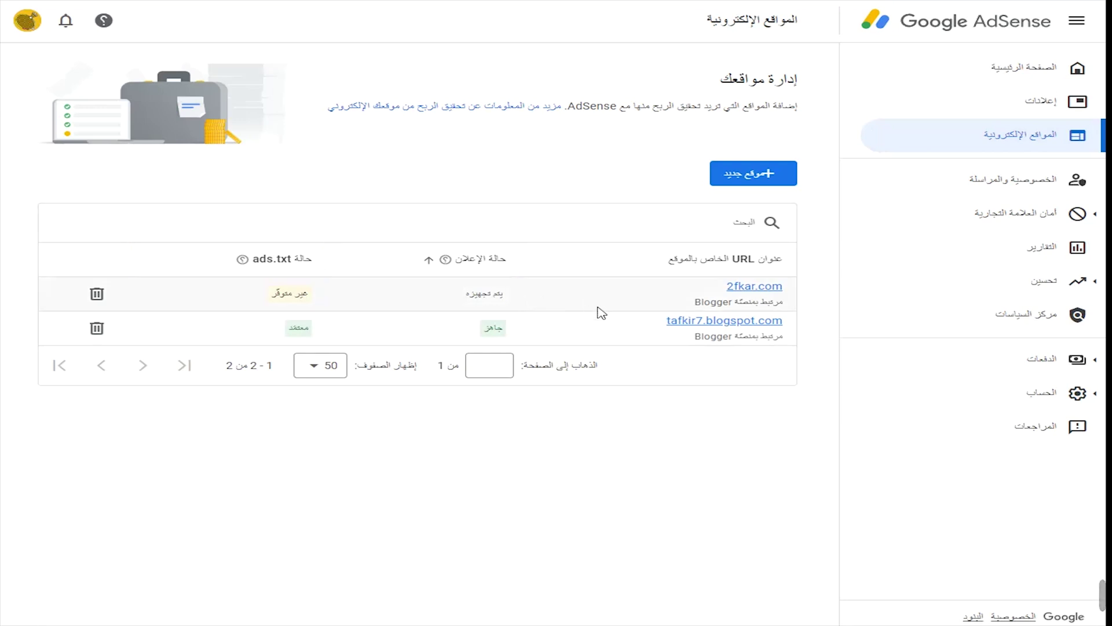
# Compare the ad status and ads.txt status of 2fkar.com and tafkir7.blogspot.com in the sites list.
pyautogui.moveTo(830, 327); pyautogui.dragTo(744, 346)
pyautogui.click(804, 354)
pyautogui.moveTo(239, 297); pyautogui.dragTo(331, 334)
pyautogui.moveTo(352, 267)
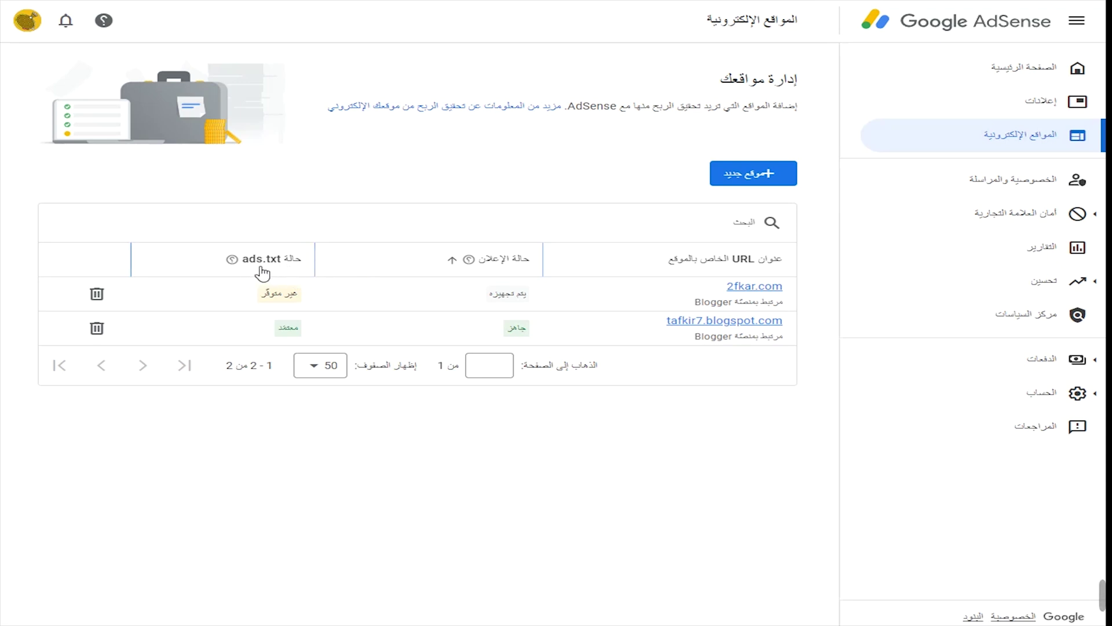
# Switch to Blogger and open the blog's custom ads.txt entry in the monetization settings.
pyautogui.moveTo(276, 327); pyautogui.dragTo(309, 327)
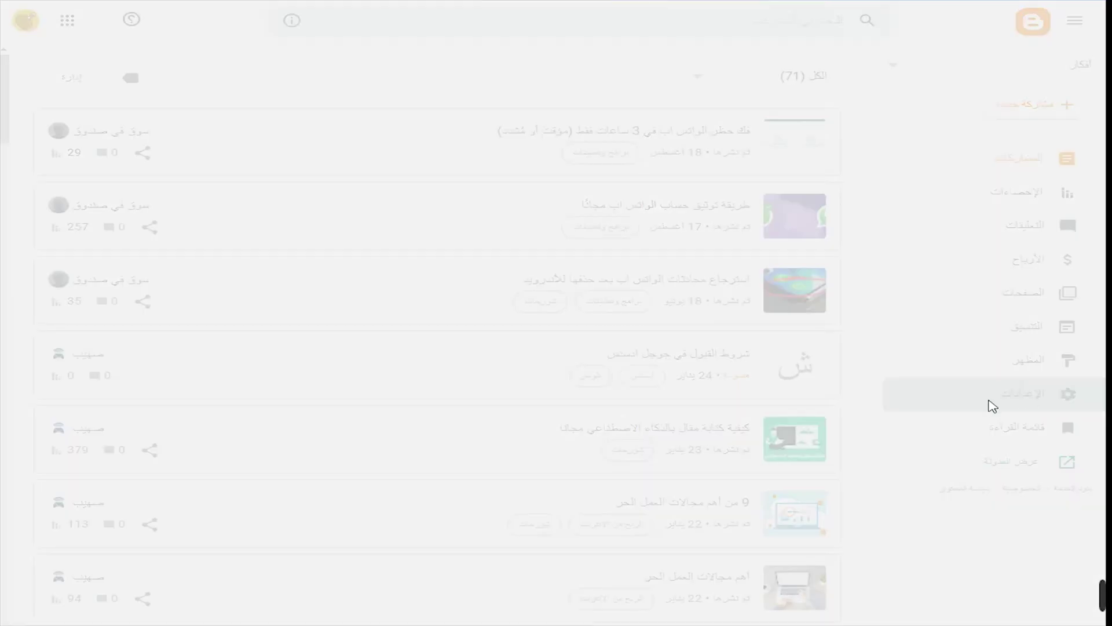
pyautogui.click(991, 405)
pyautogui.scroll(-10, 773, 459)
pyautogui.scroll(-20, 774, 483)
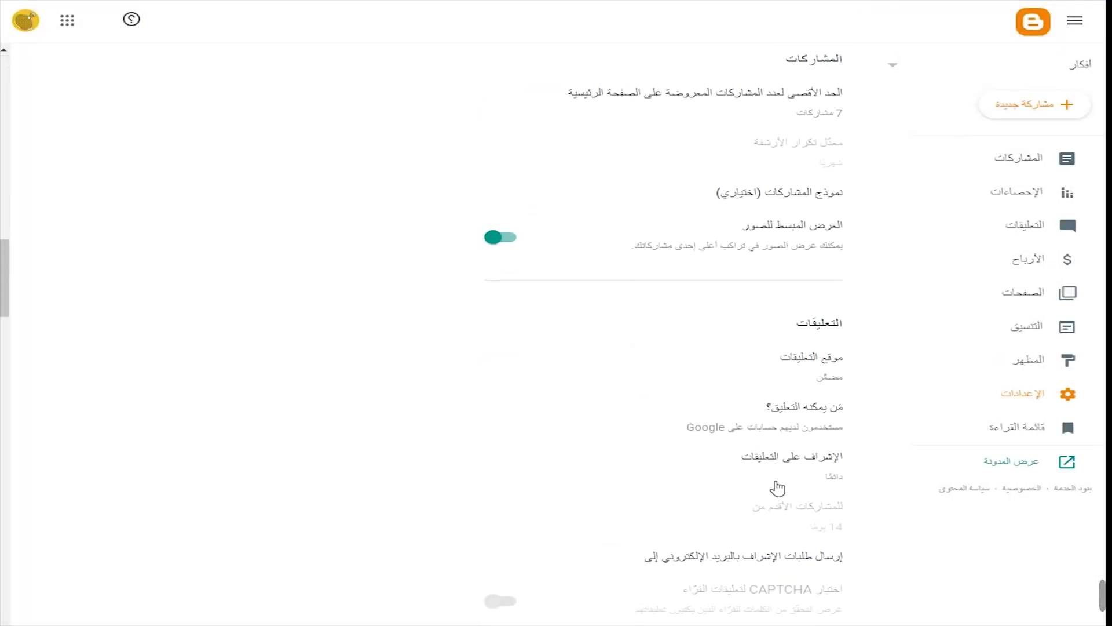
pyautogui.scroll(-7, 772, 499)
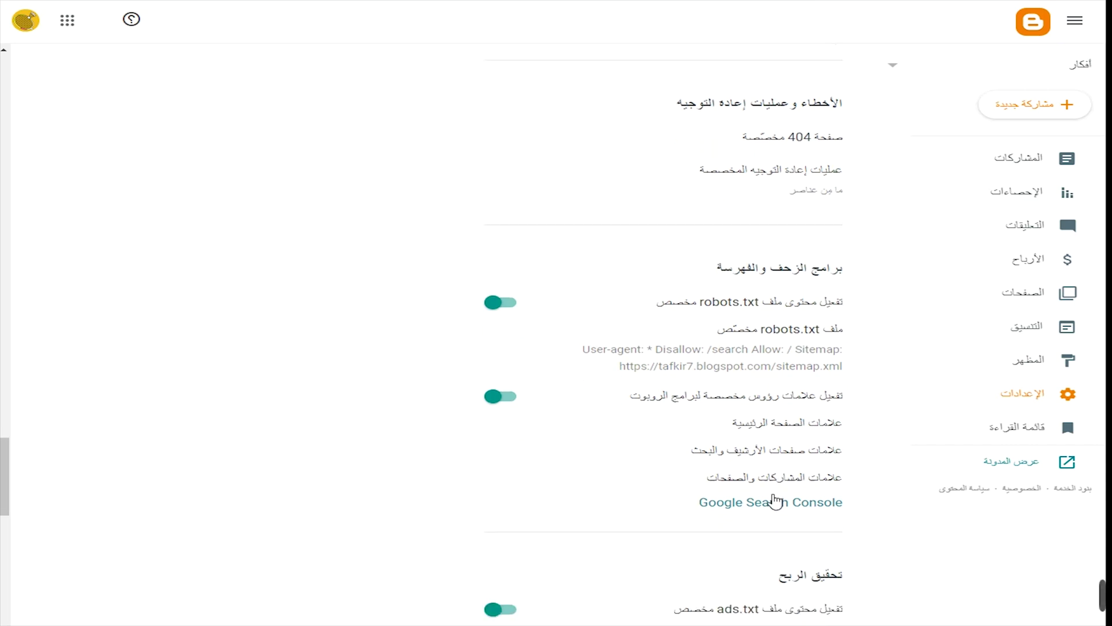
pyautogui.press('F4')
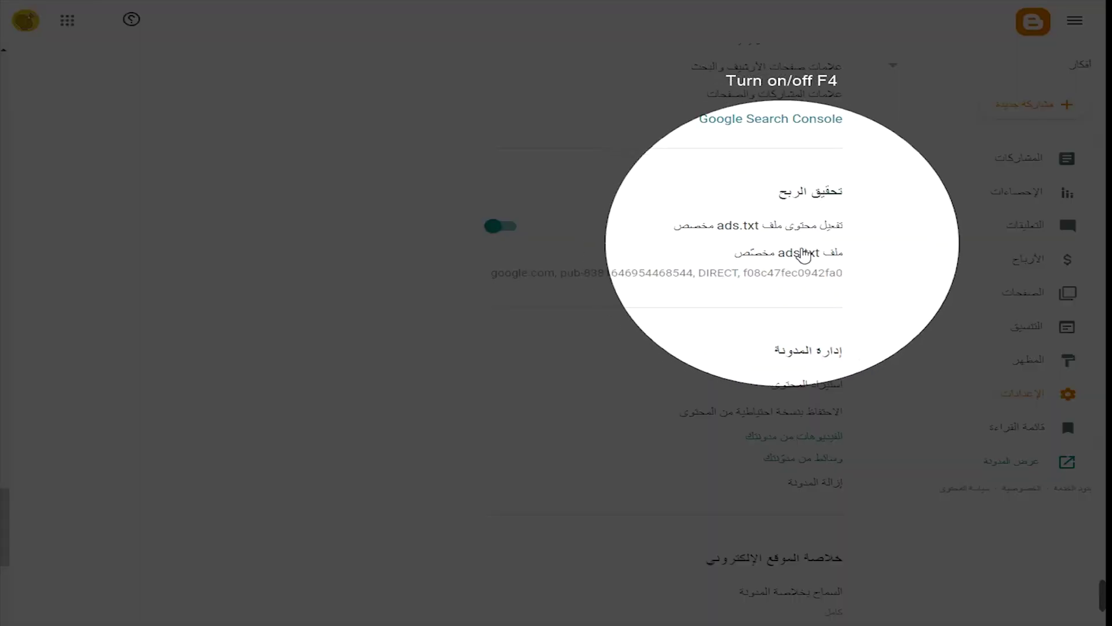
pyautogui.press('F4')
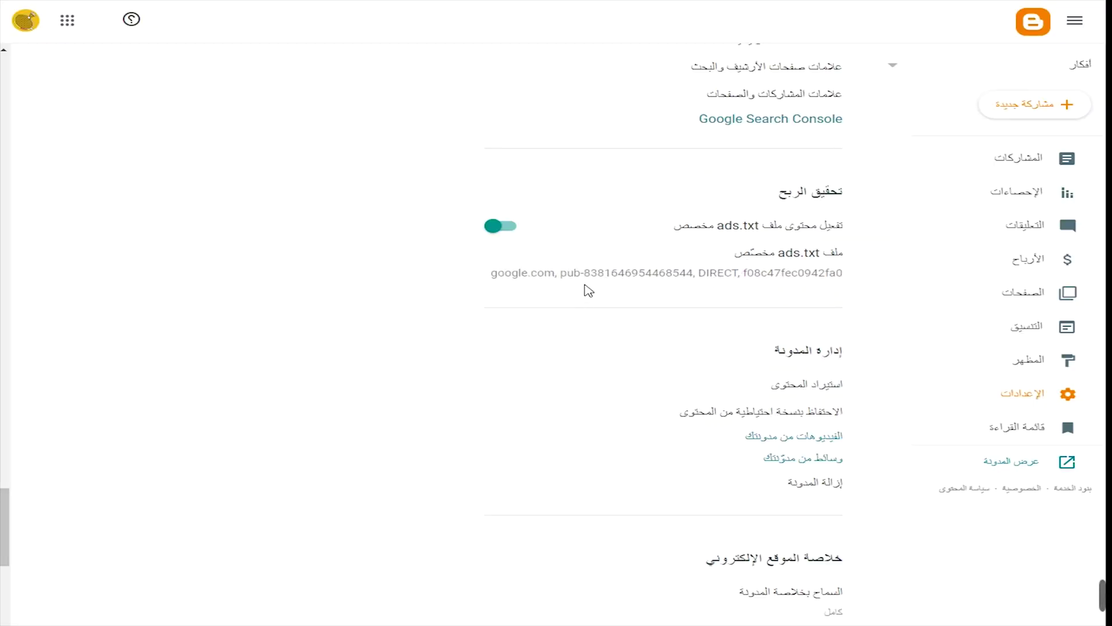
pyautogui.click(572, 278)
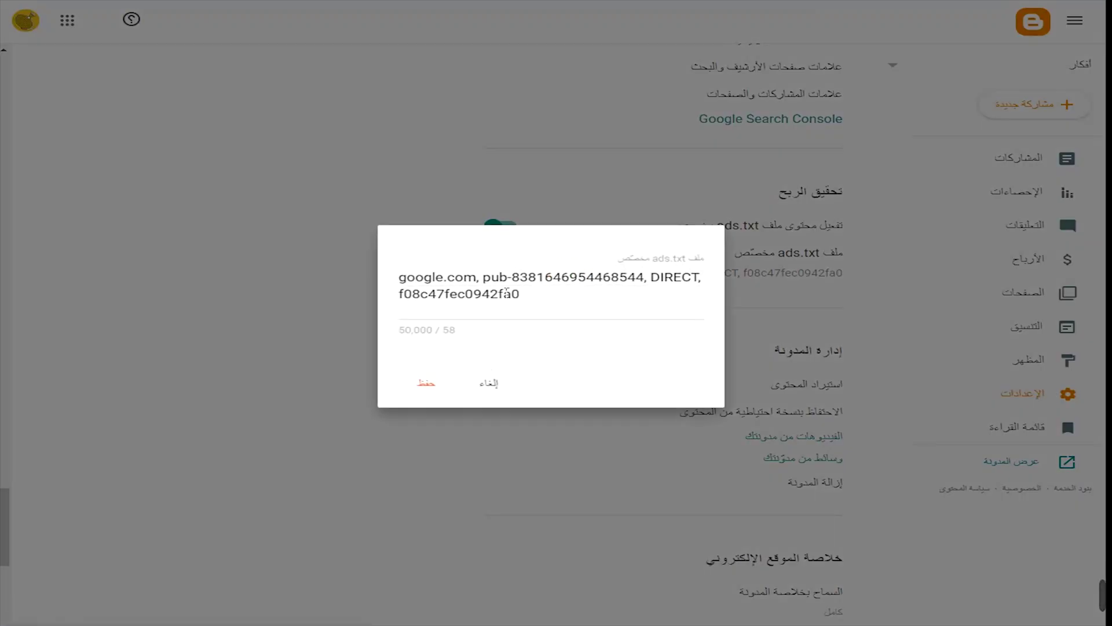
# Examine the ads.txt entry in the dialog, in particular the publisher ID between google.com and DIRECT.
pyautogui.click(492, 278)
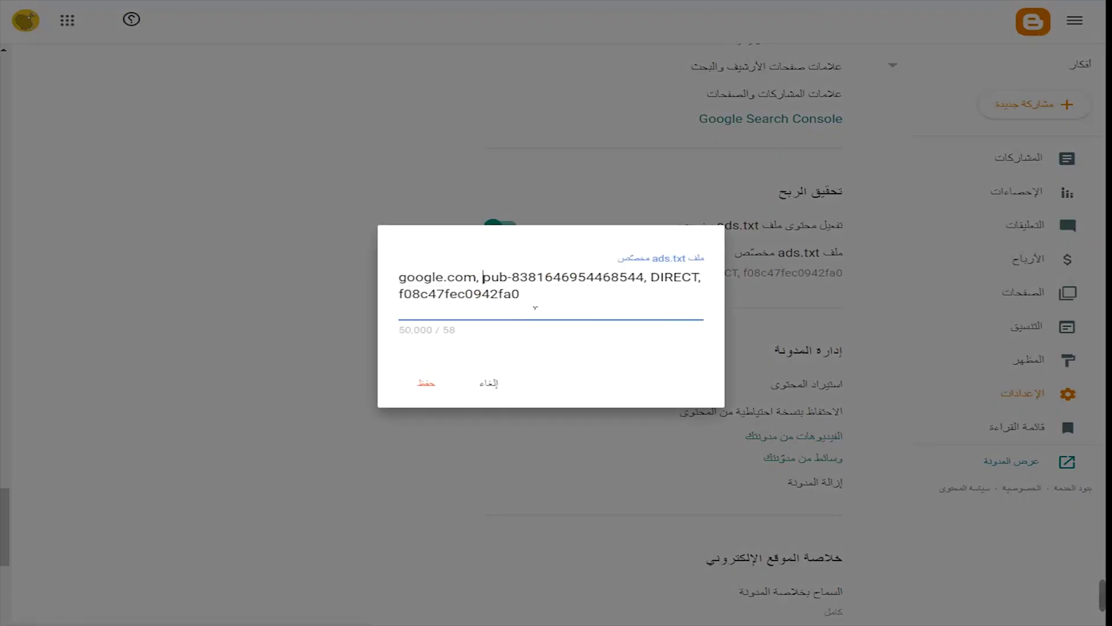
pyautogui.moveTo(550, 300); pyautogui.dragTo(439, 290)
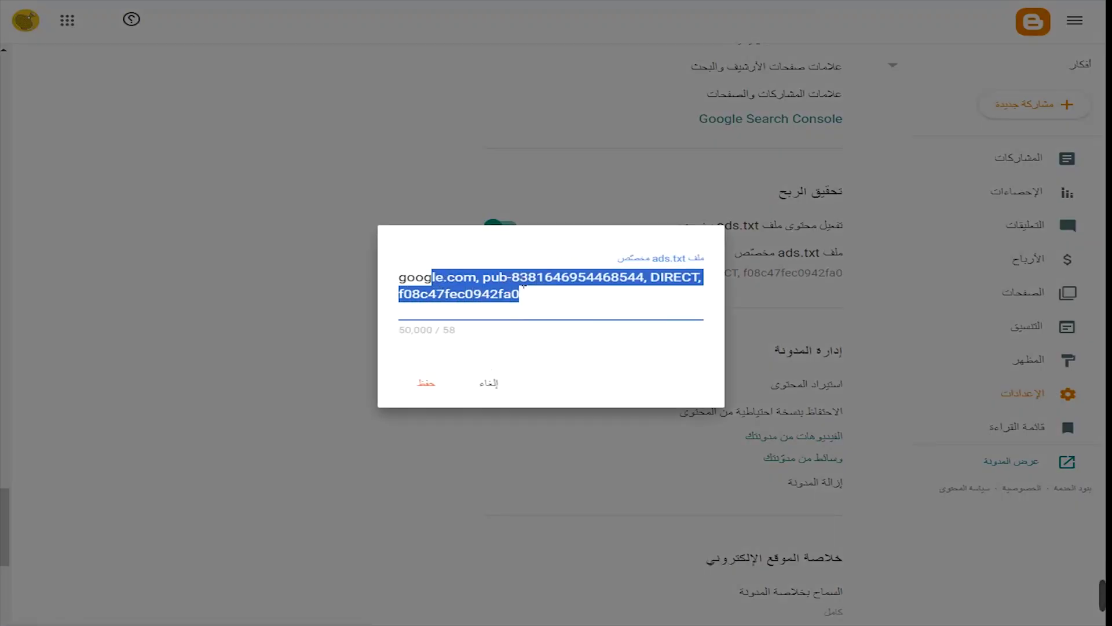
pyautogui.click(507, 281)
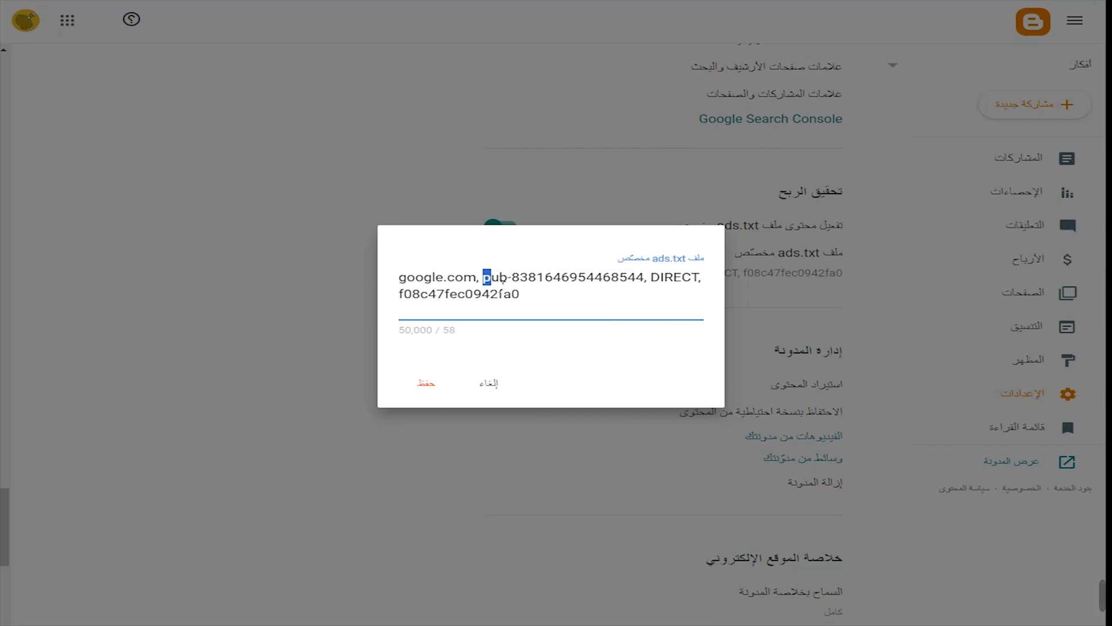
pyautogui.moveTo(525, 280); pyautogui.dragTo(643, 280)
pyautogui.click(650, 281)
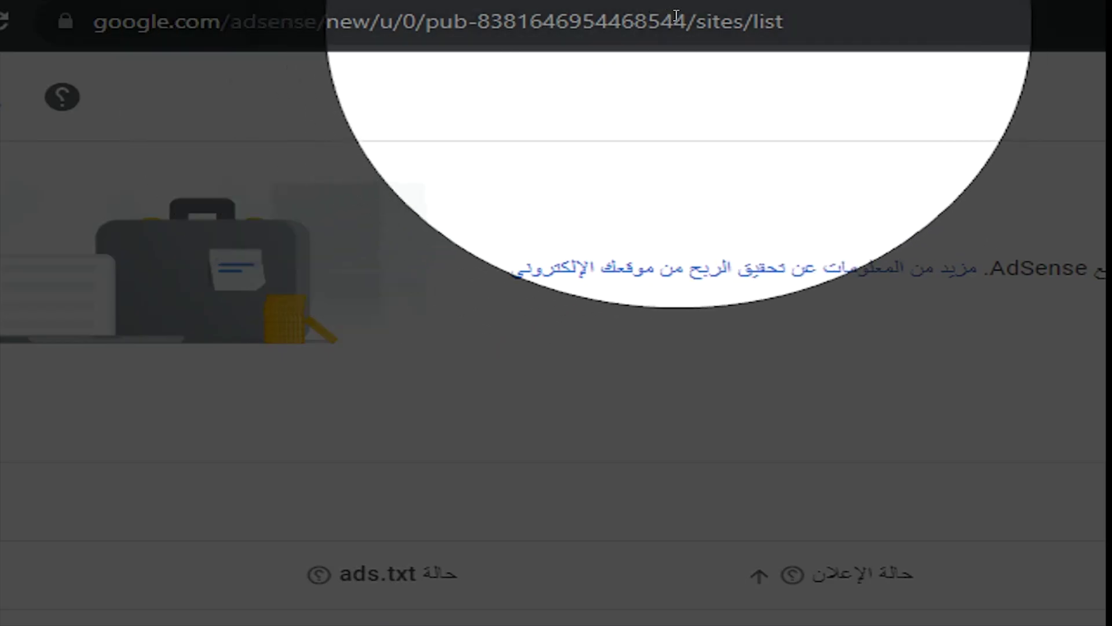
# Replace the publisher ID in the ads.txt entry with the one copied from the AdSense page address, then leave without saving.
pyautogui.moveTo(688, 22); pyautogui.dragTo(425, 26)
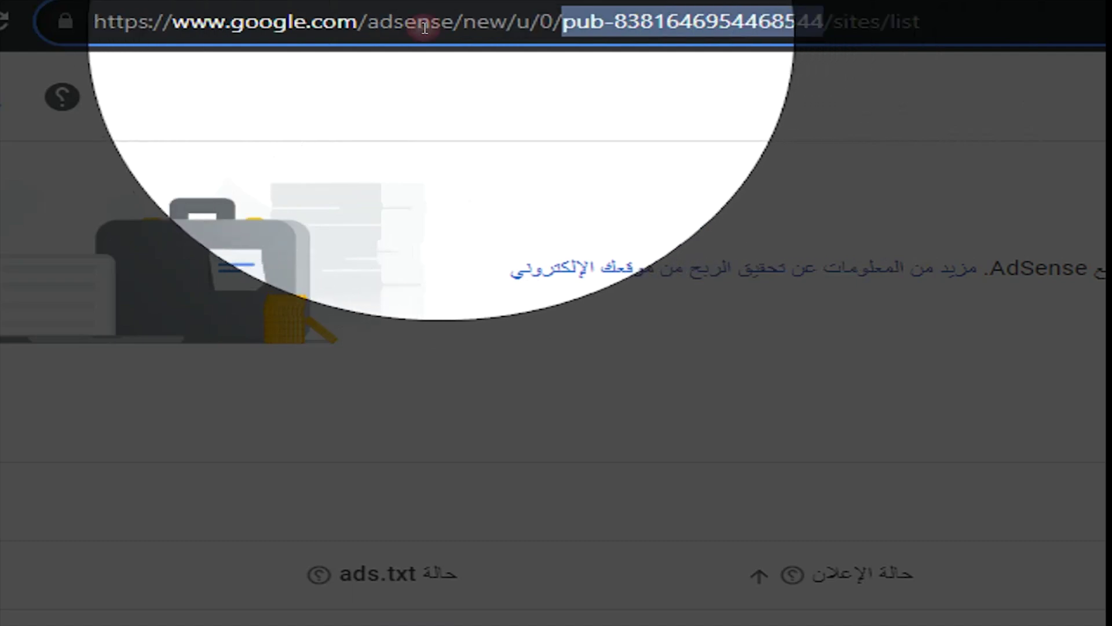
pyautogui.rightClick(648, 23)
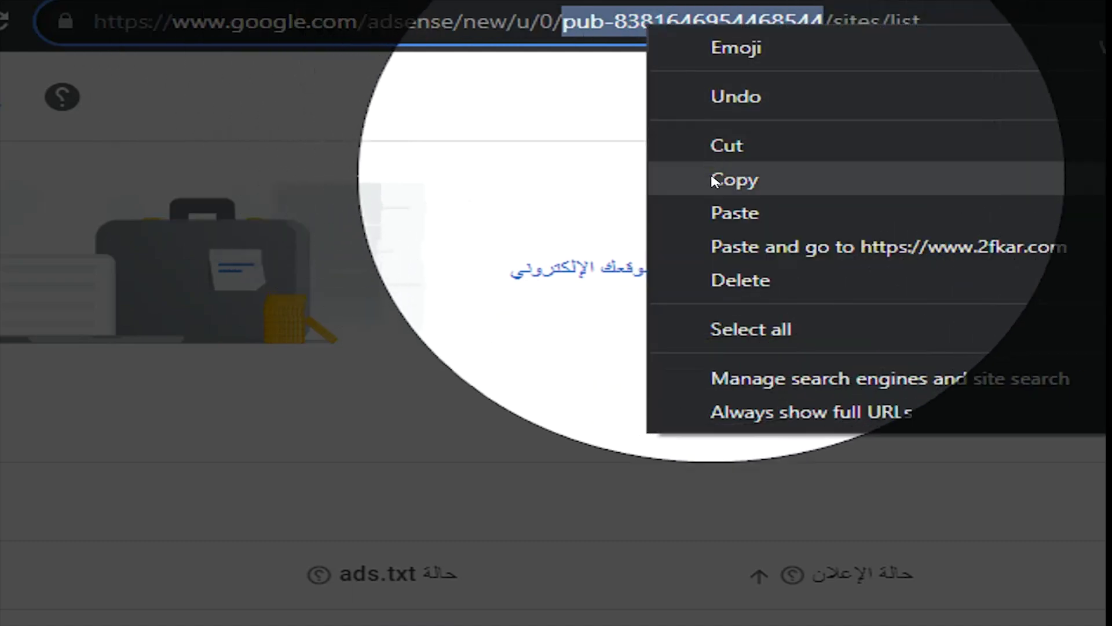
pyautogui.click(714, 179)
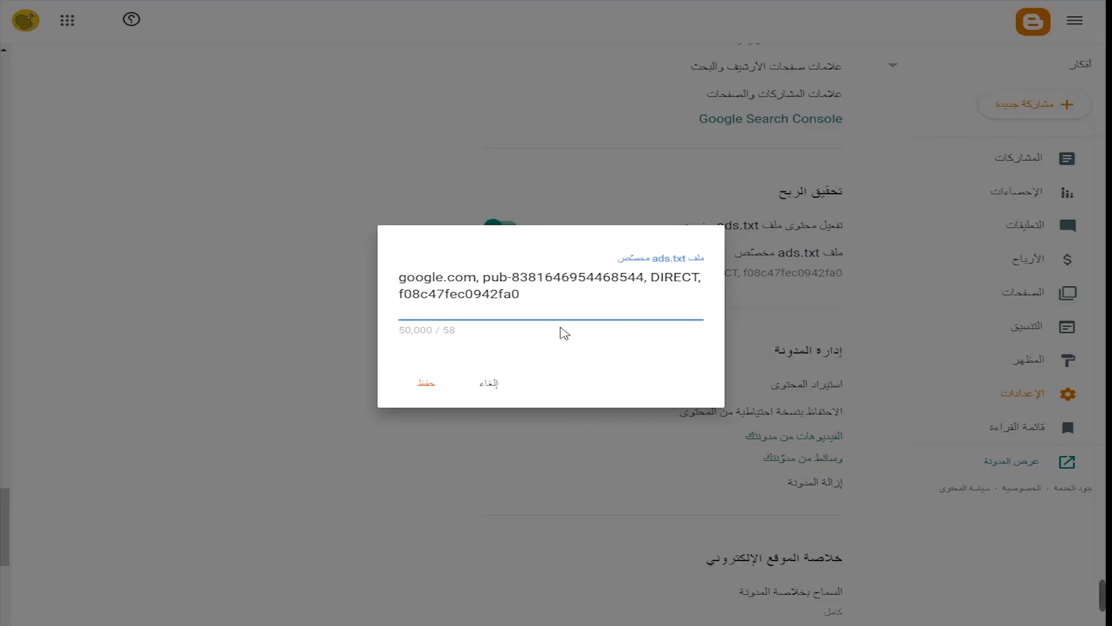
pyautogui.moveTo(645, 279); pyautogui.dragTo(483, 278)
pyautogui.rightClick(505, 277)
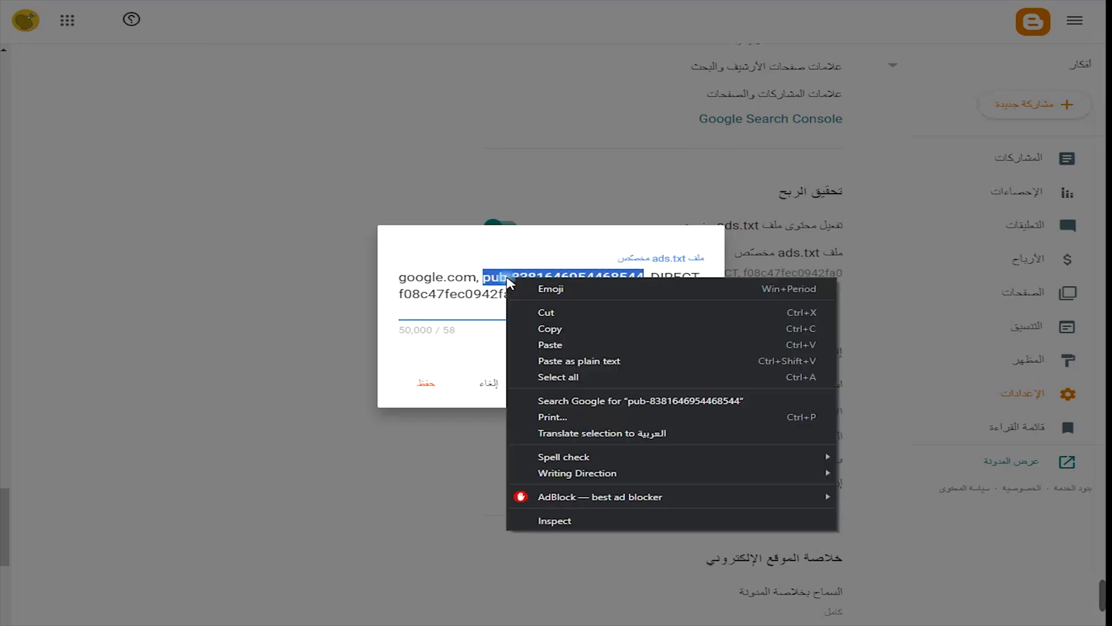
pyautogui.click(546, 345)
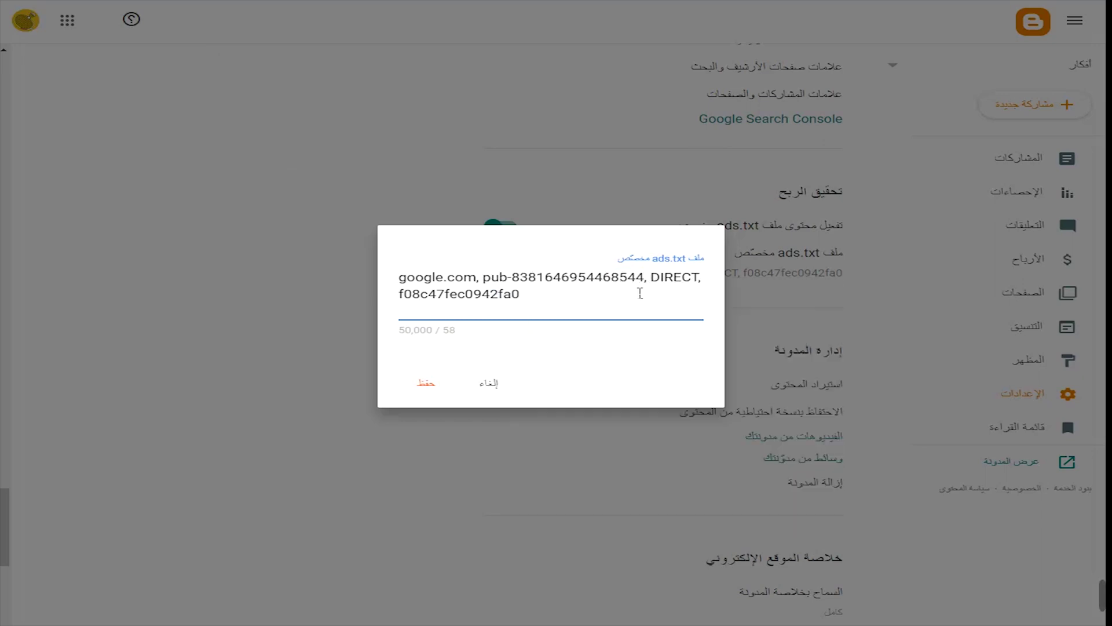
pyautogui.click(488, 384)
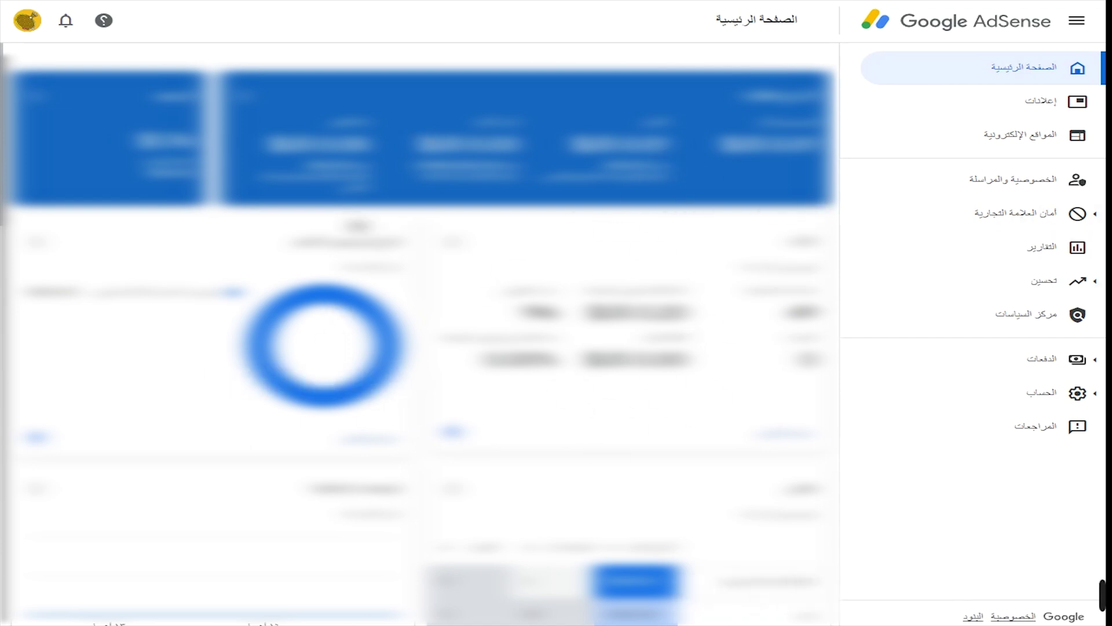
# Reopen the AdSense sites list and check the ad status and ads.txt status of 2fkar.com.
pyautogui.click(980, 150)
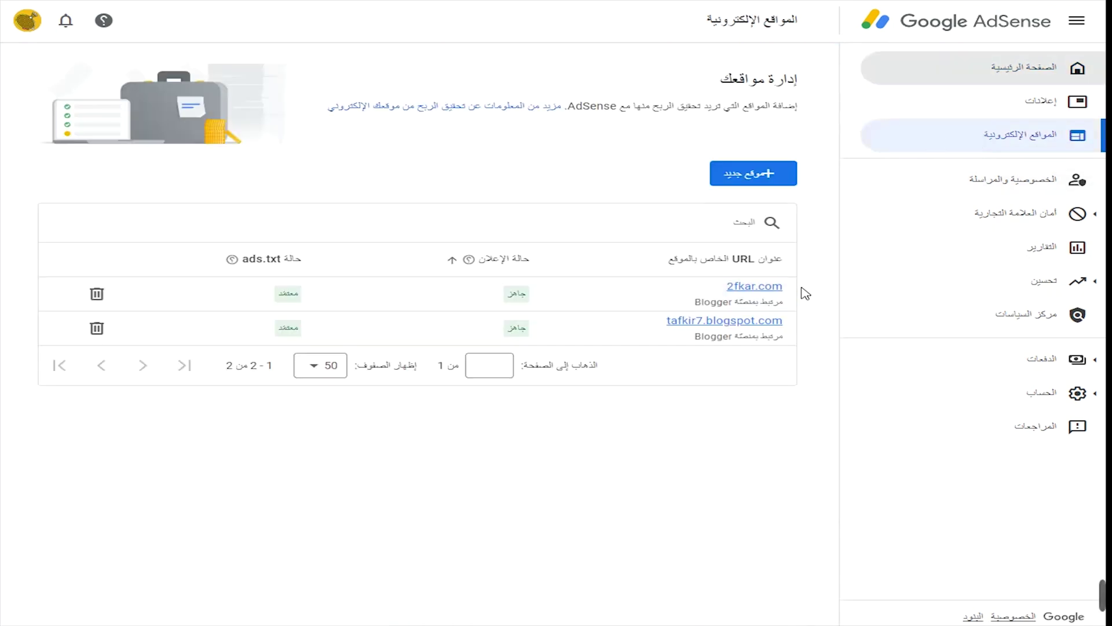
pyautogui.moveTo(779, 287); pyautogui.dragTo(669, 313)
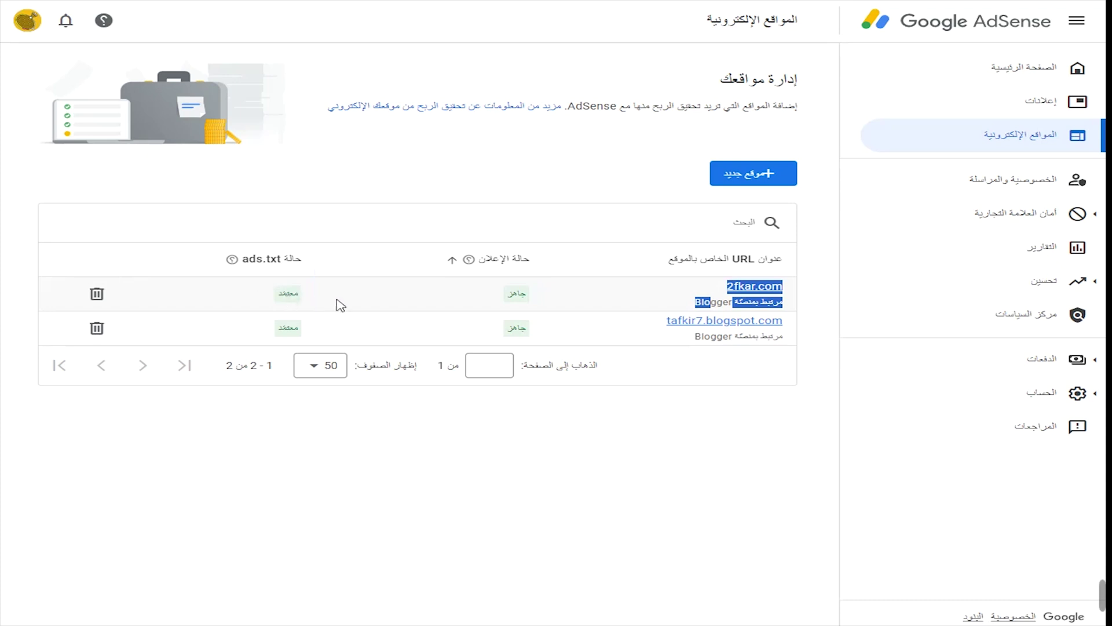
# Turn on auto ads for 2fkar.com and apply the change to the site immediately.
pyautogui.click(1010, 108)
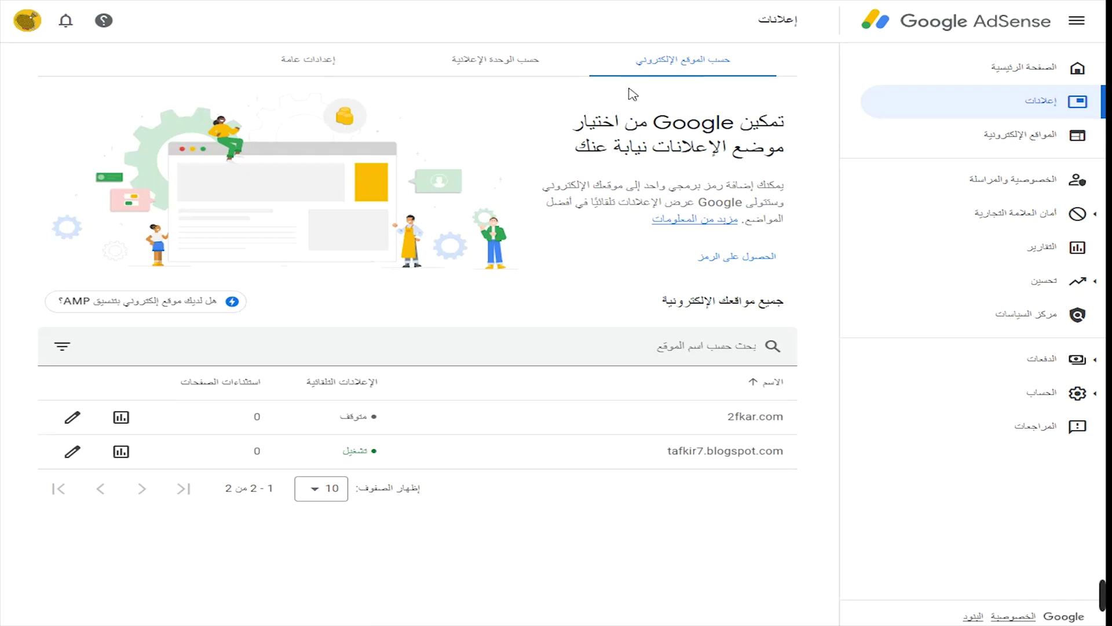
pyautogui.click(83, 419)
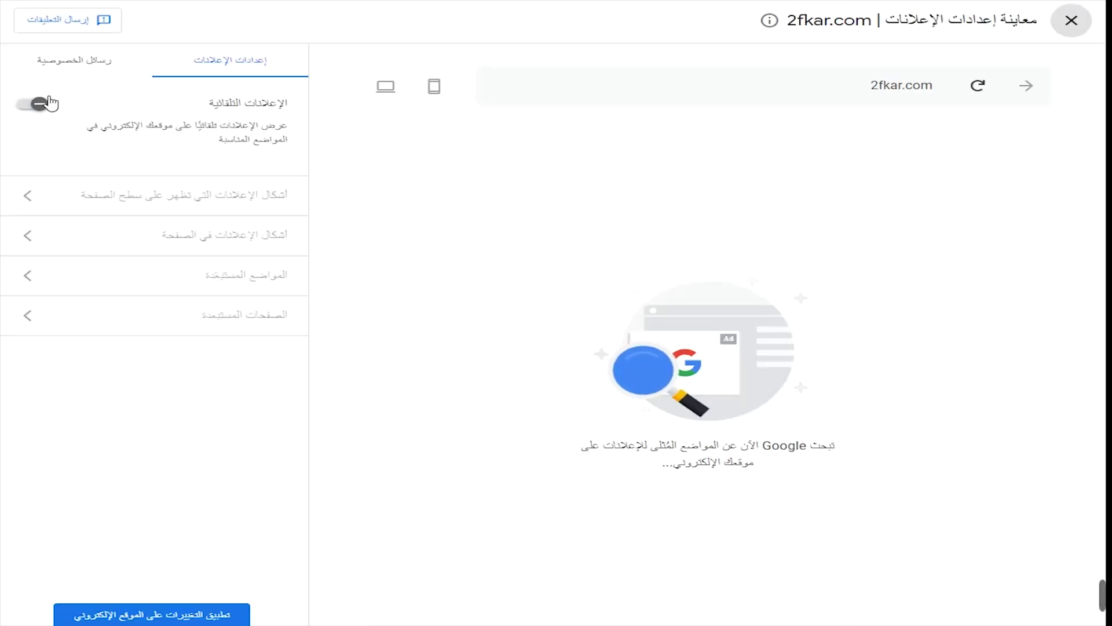
pyautogui.click(50, 101)
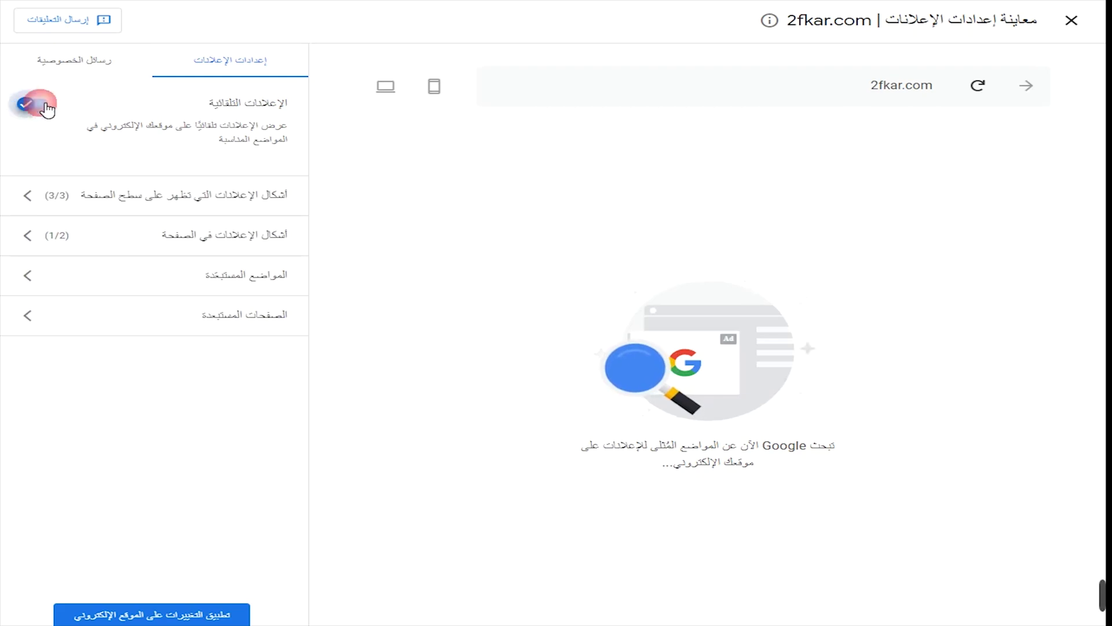
pyautogui.click(223, 618)
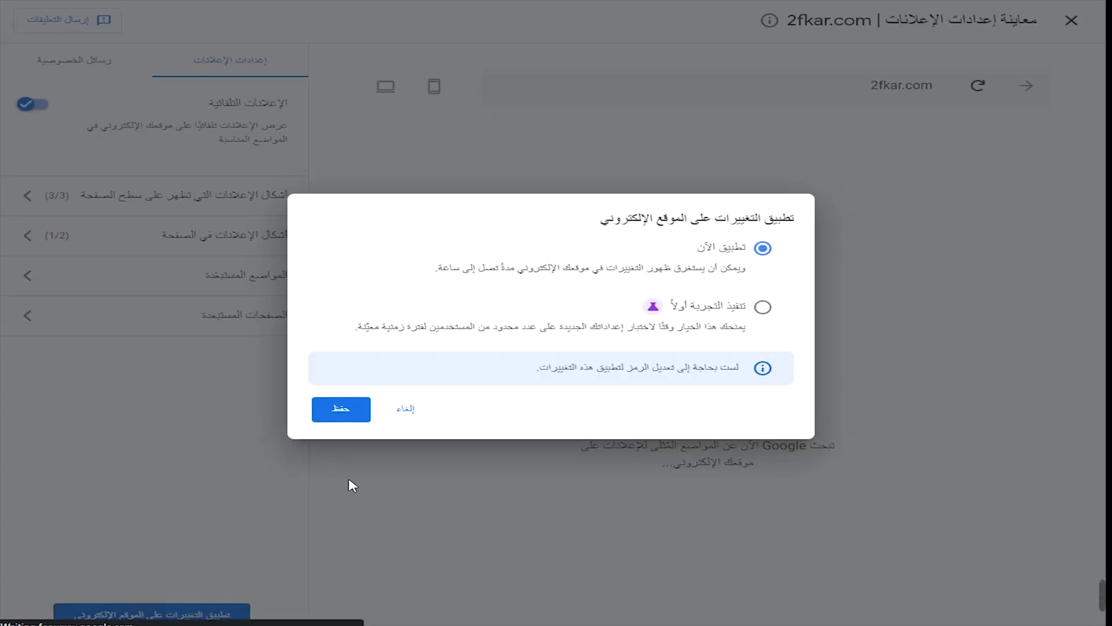
pyautogui.click(333, 417)
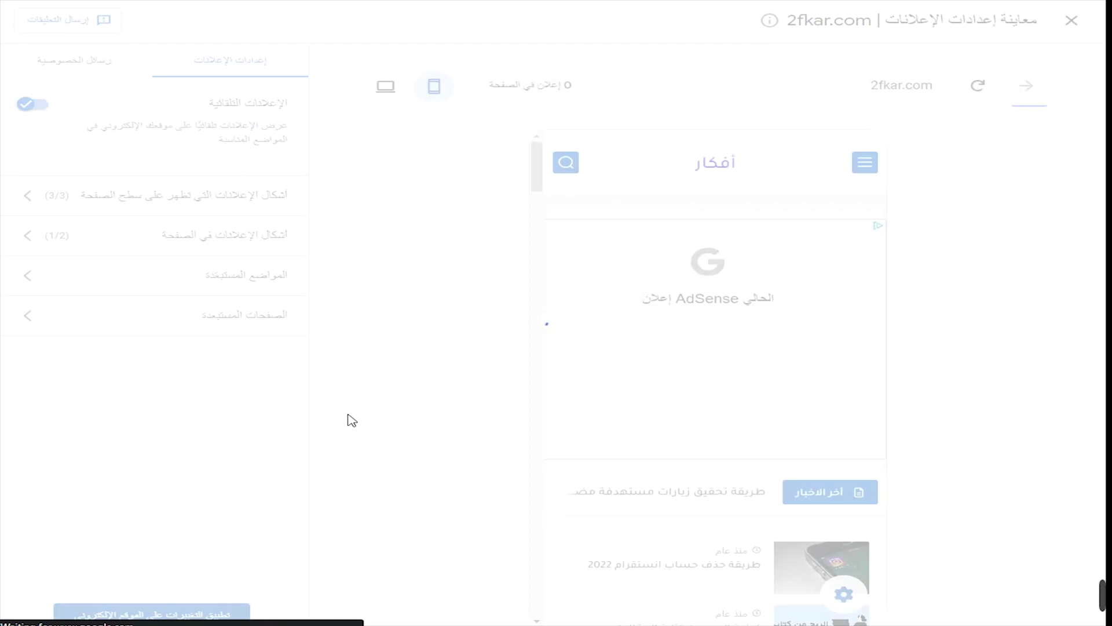
pyautogui.moveTo(349, 419); pyautogui.dragTo(354, 421)
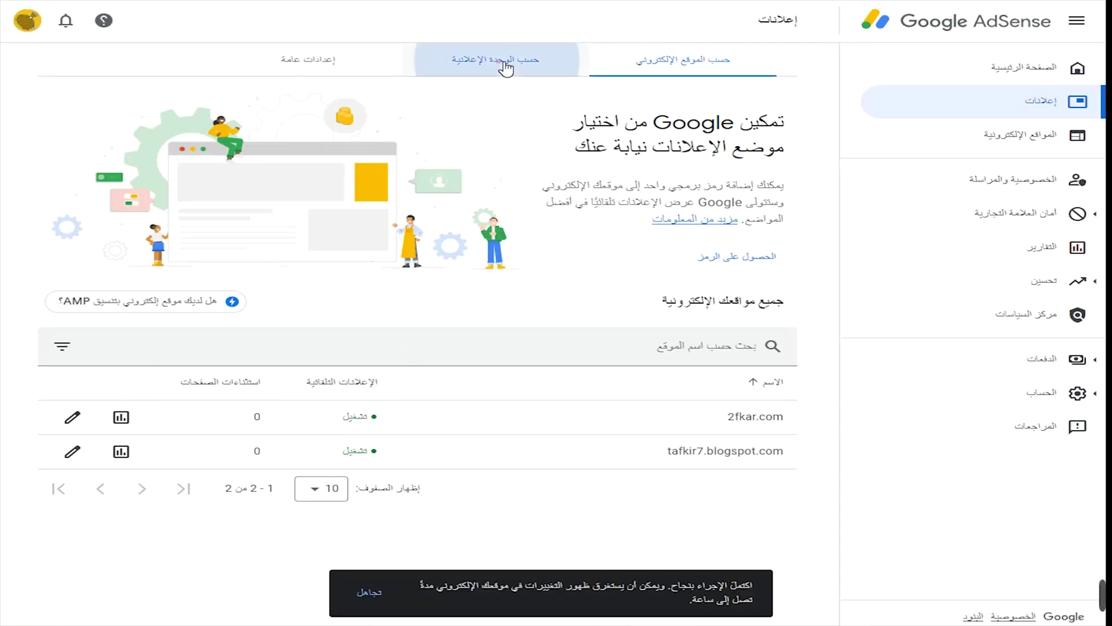
# Bring up AdSense's ad units and start a new HTML/JavaScript gadget in the middle slot of Blogger's three-slot layout row.
pyautogui.click(503, 62)
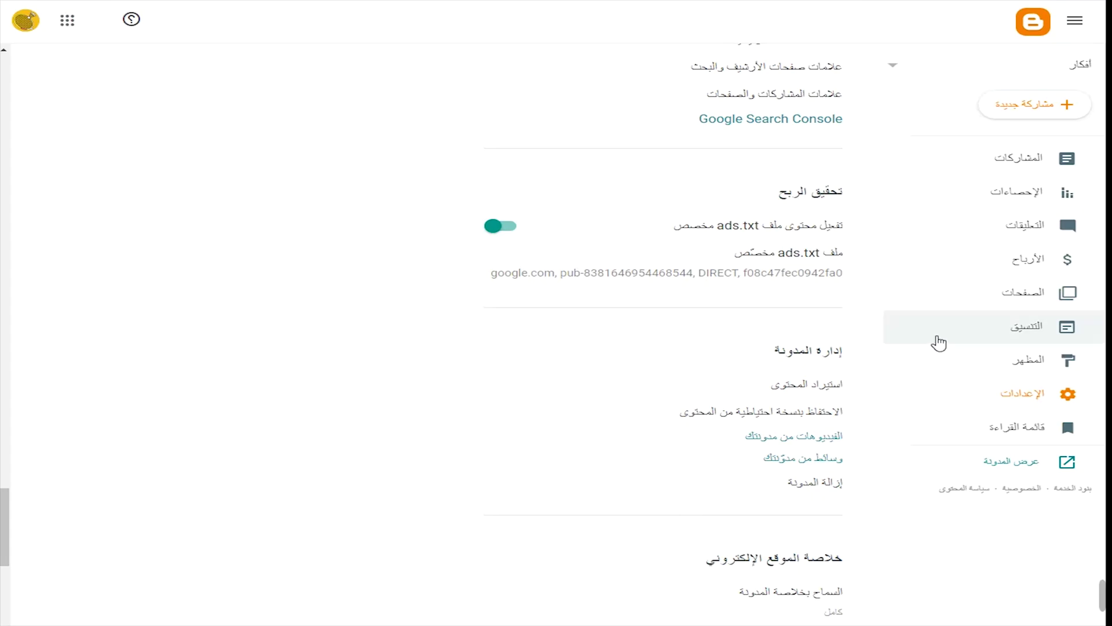
pyautogui.click(983, 327)
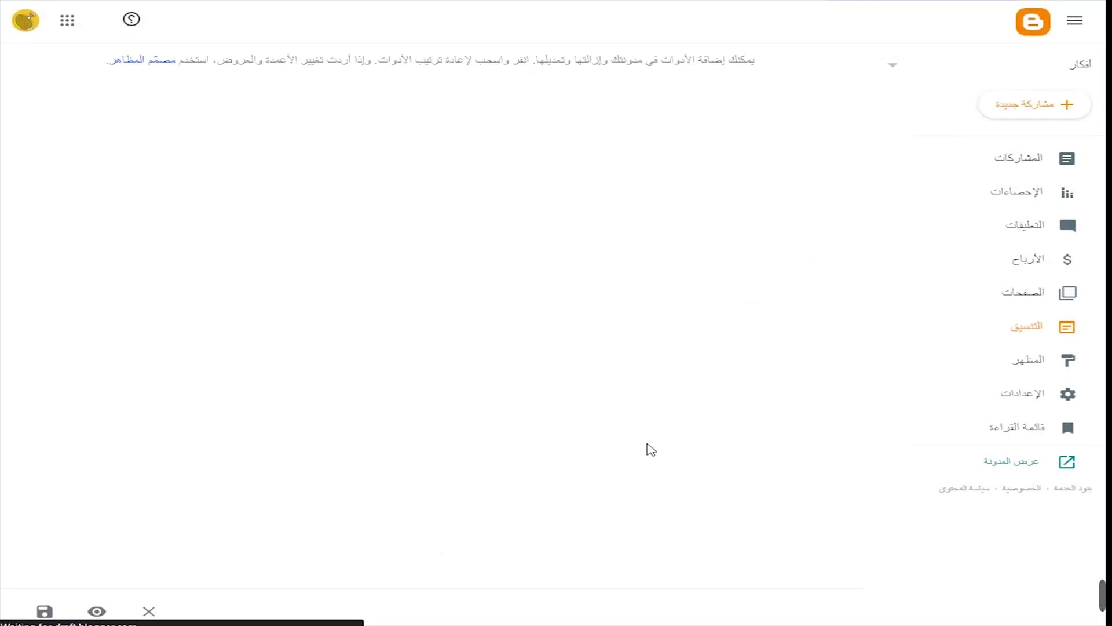
pyautogui.scroll(-3, 586, 315)
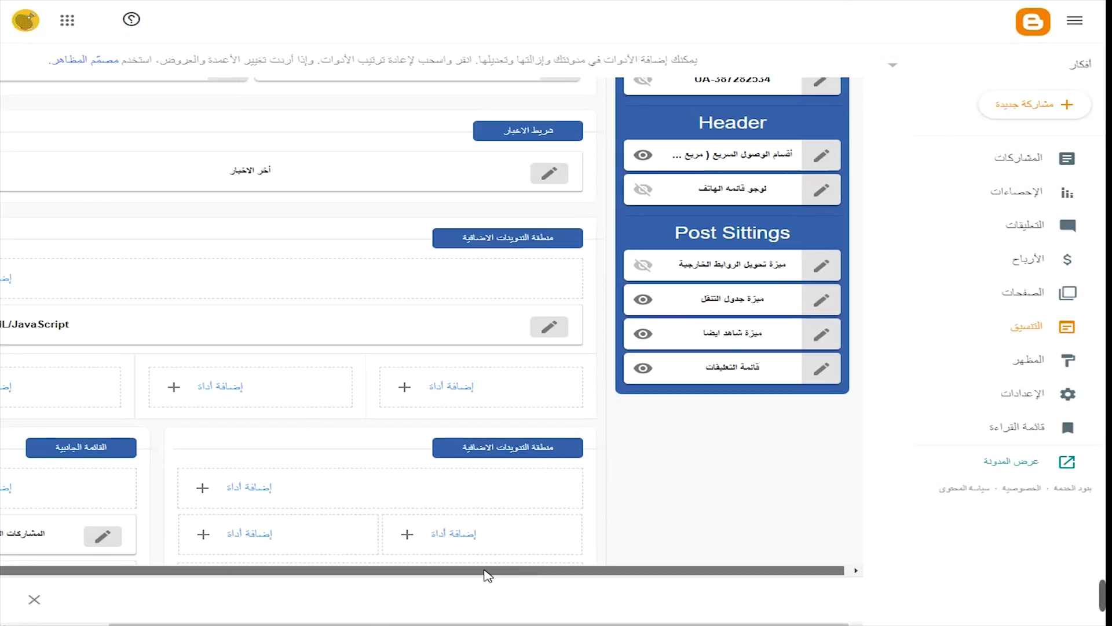
pyautogui.click(177, 418)
pyautogui.hotkey('ctrl', '-')
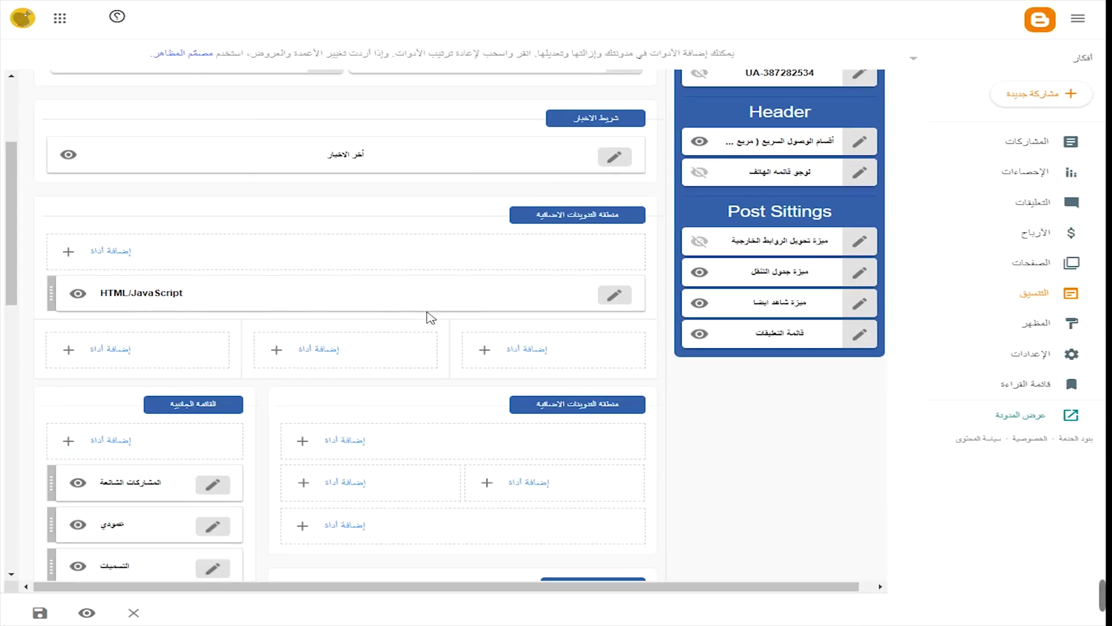
pyautogui.scroll(-2, 321, 417)
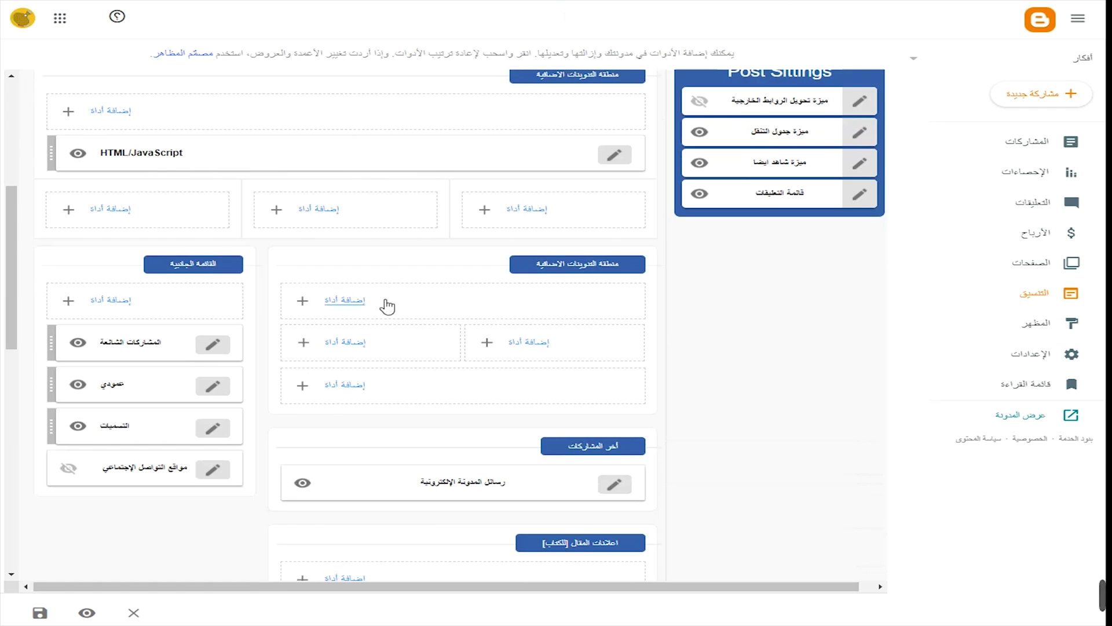
pyautogui.click(343, 208)
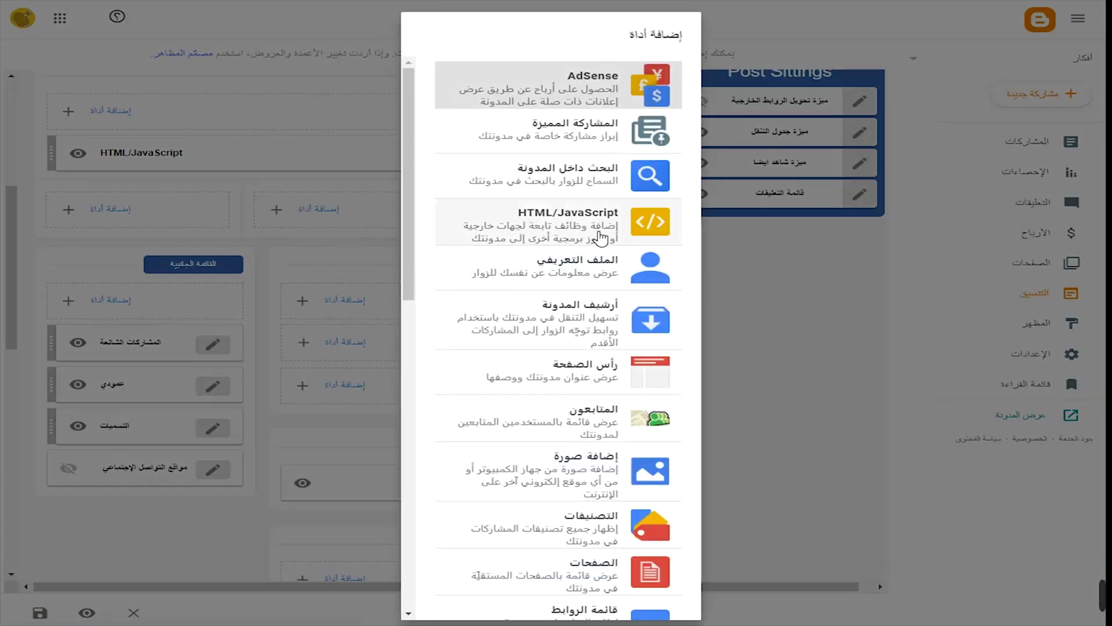
pyautogui.click(600, 232)
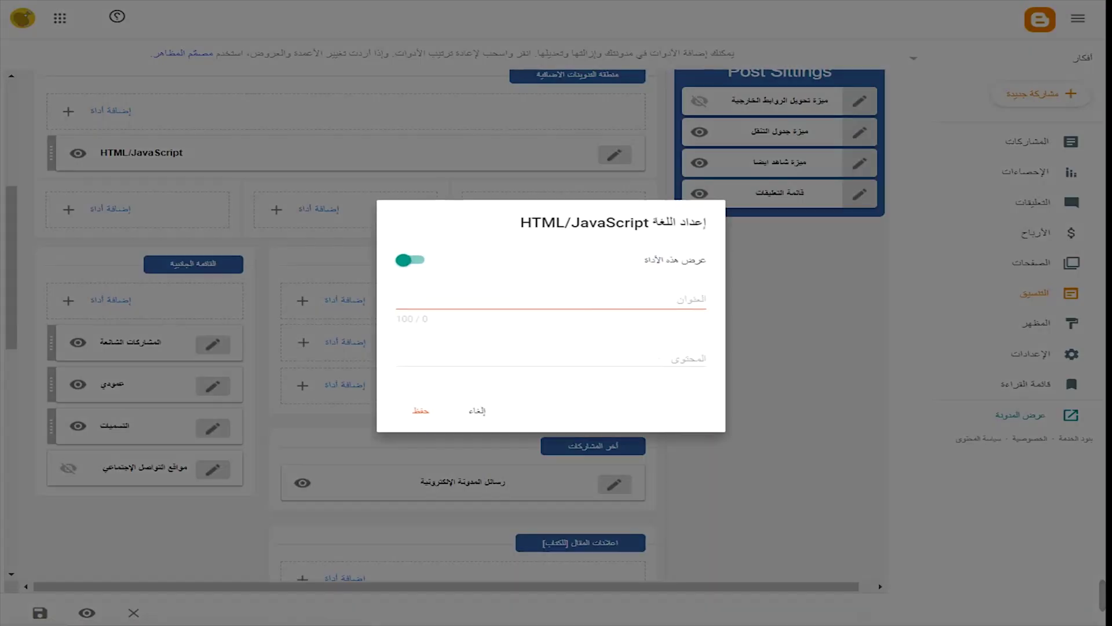
pyautogui.click(668, 361)
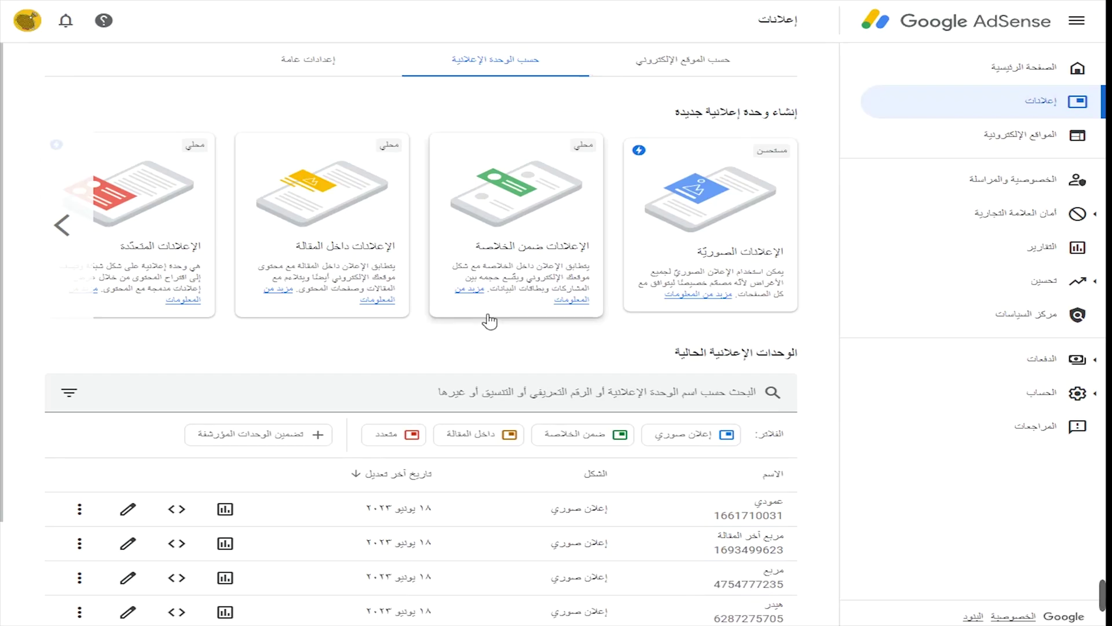
# Copy the HTML code of the عمودي ad unit from AdSense, paste it as the gadget's content and save the gadget.
pyautogui.scroll(-2, 306, 413)
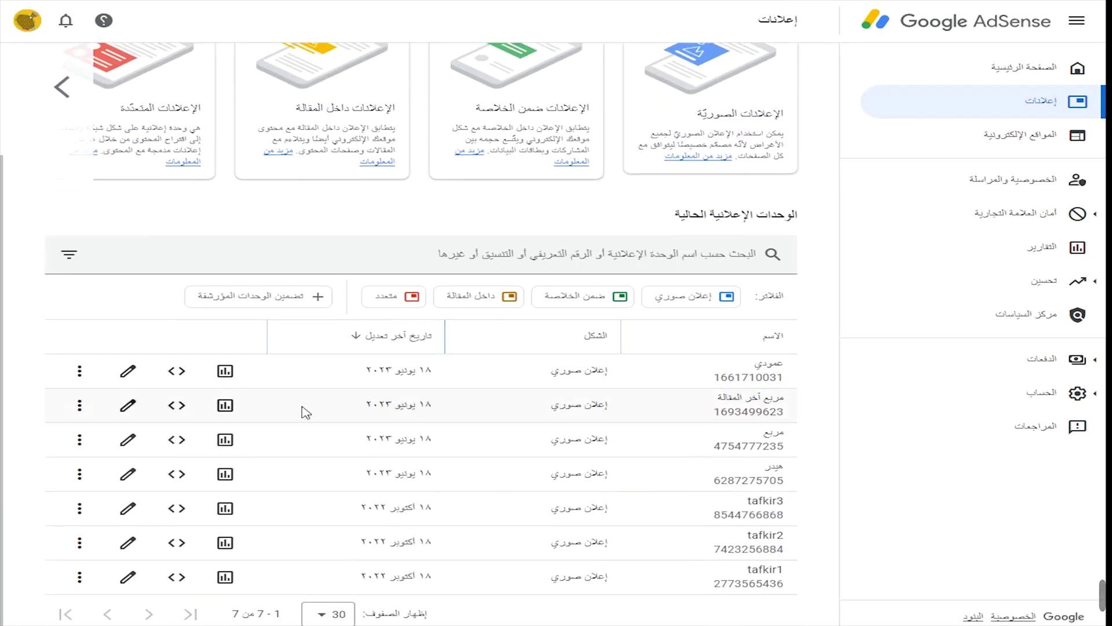
pyautogui.click(184, 377)
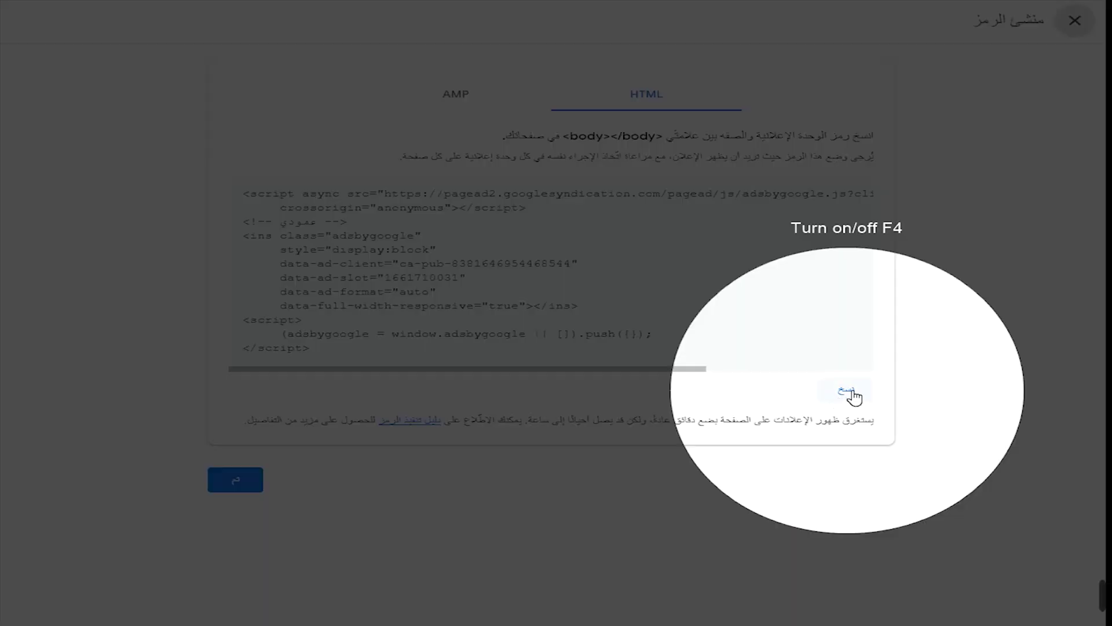
pyautogui.click(847, 391)
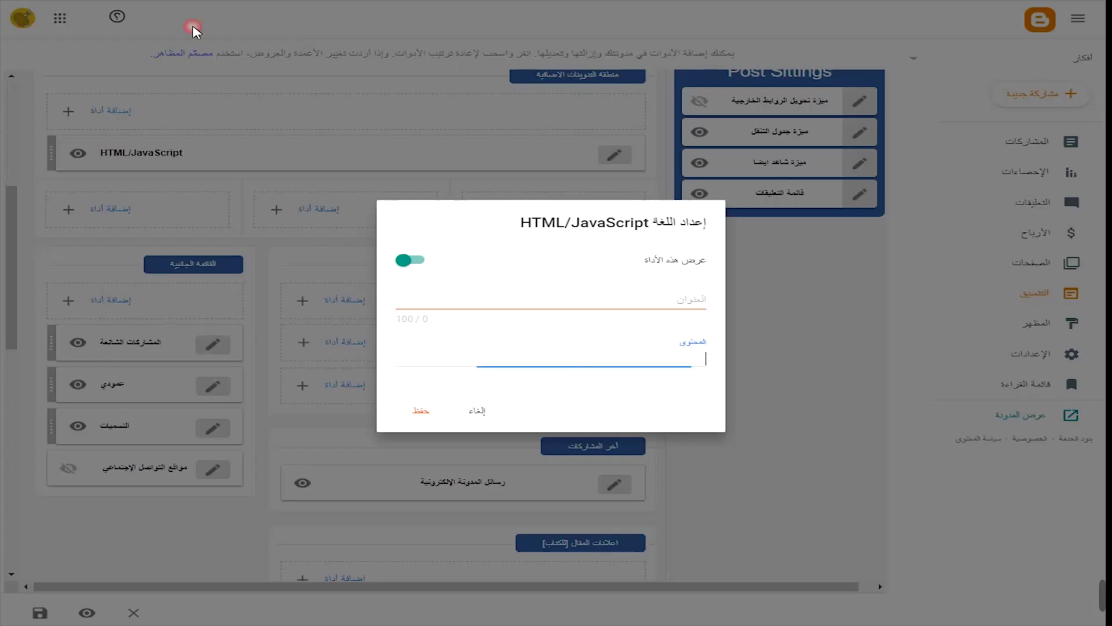
pyautogui.rightClick(602, 346)
pyautogui.rightClick(551, 355)
pyautogui.click(566, 461)
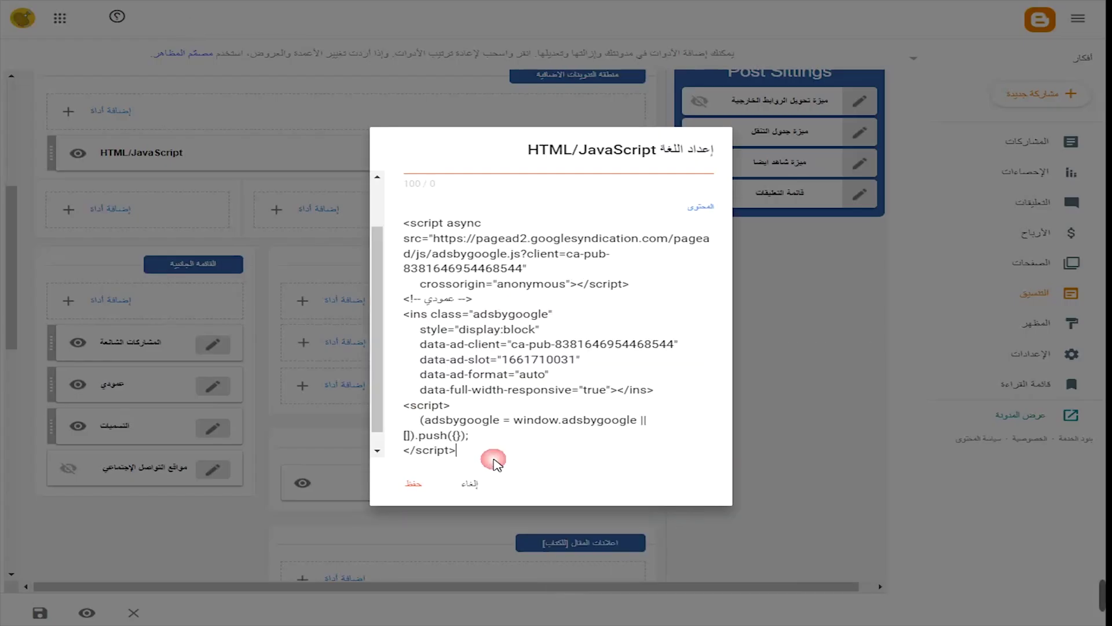
pyautogui.click(413, 485)
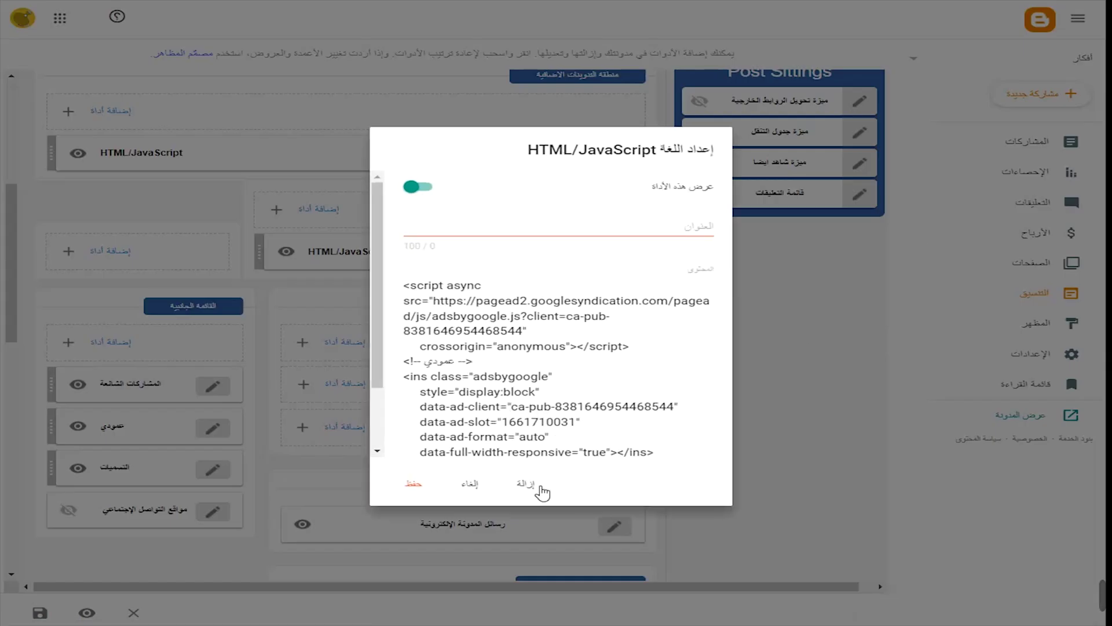
# Remove the ad gadget from the middle slot of the three-slot row in the blog layout.
pyautogui.click(526, 484)
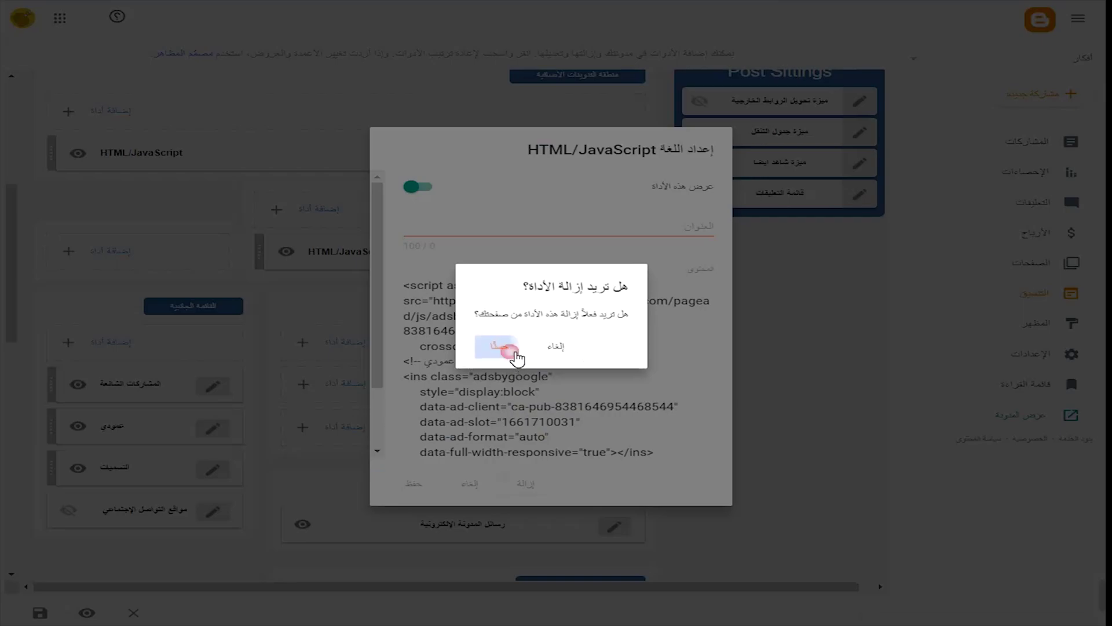
pyautogui.click(512, 351)
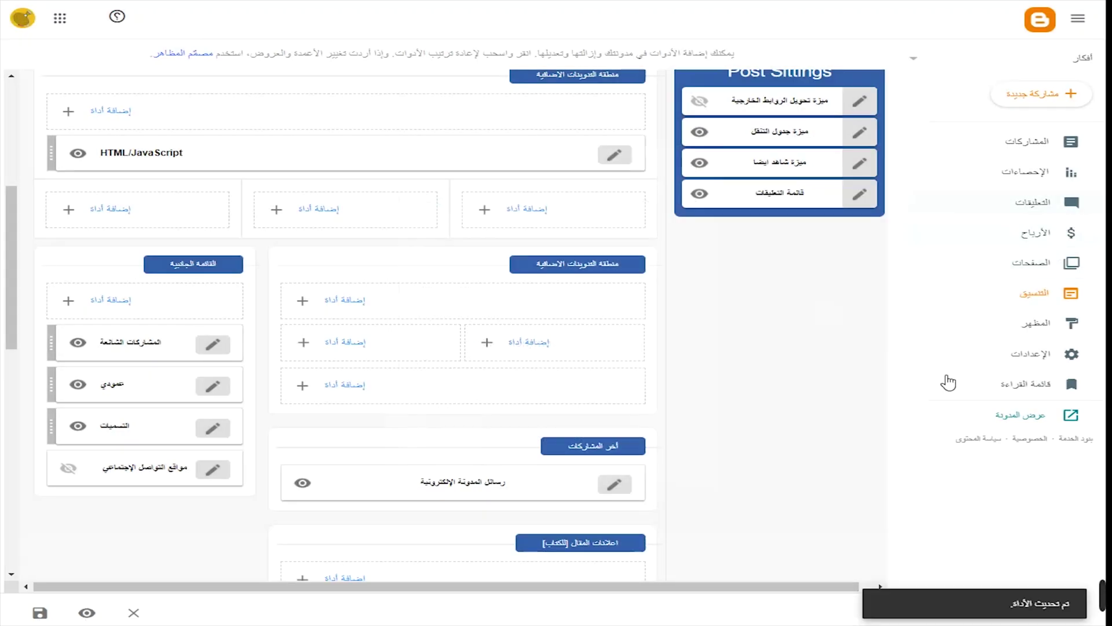
pyautogui.scroll(4, 793, 462)
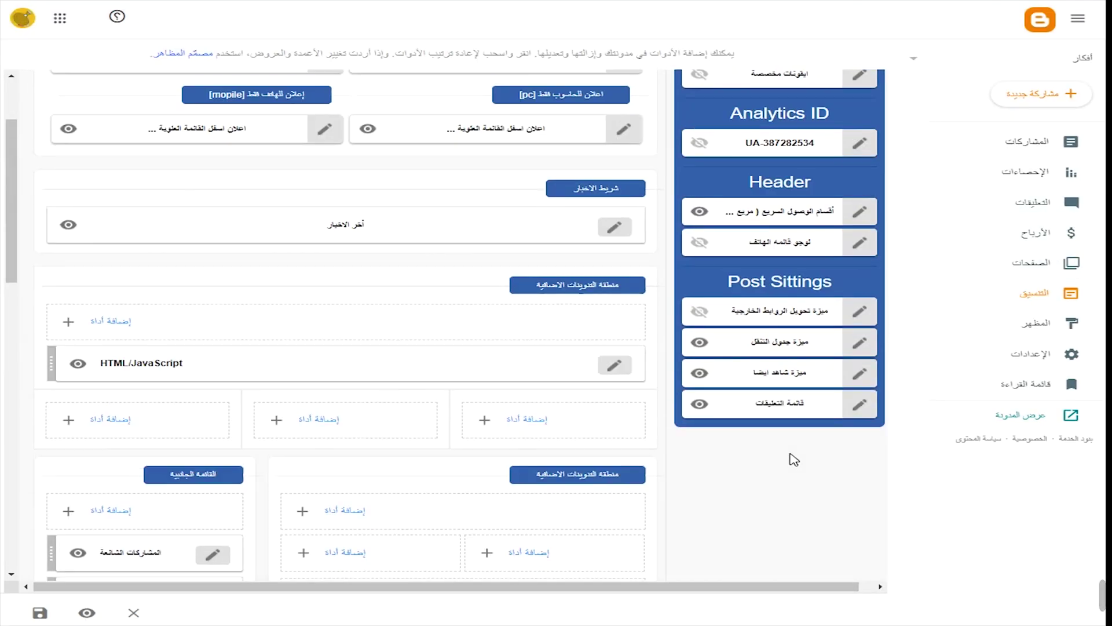